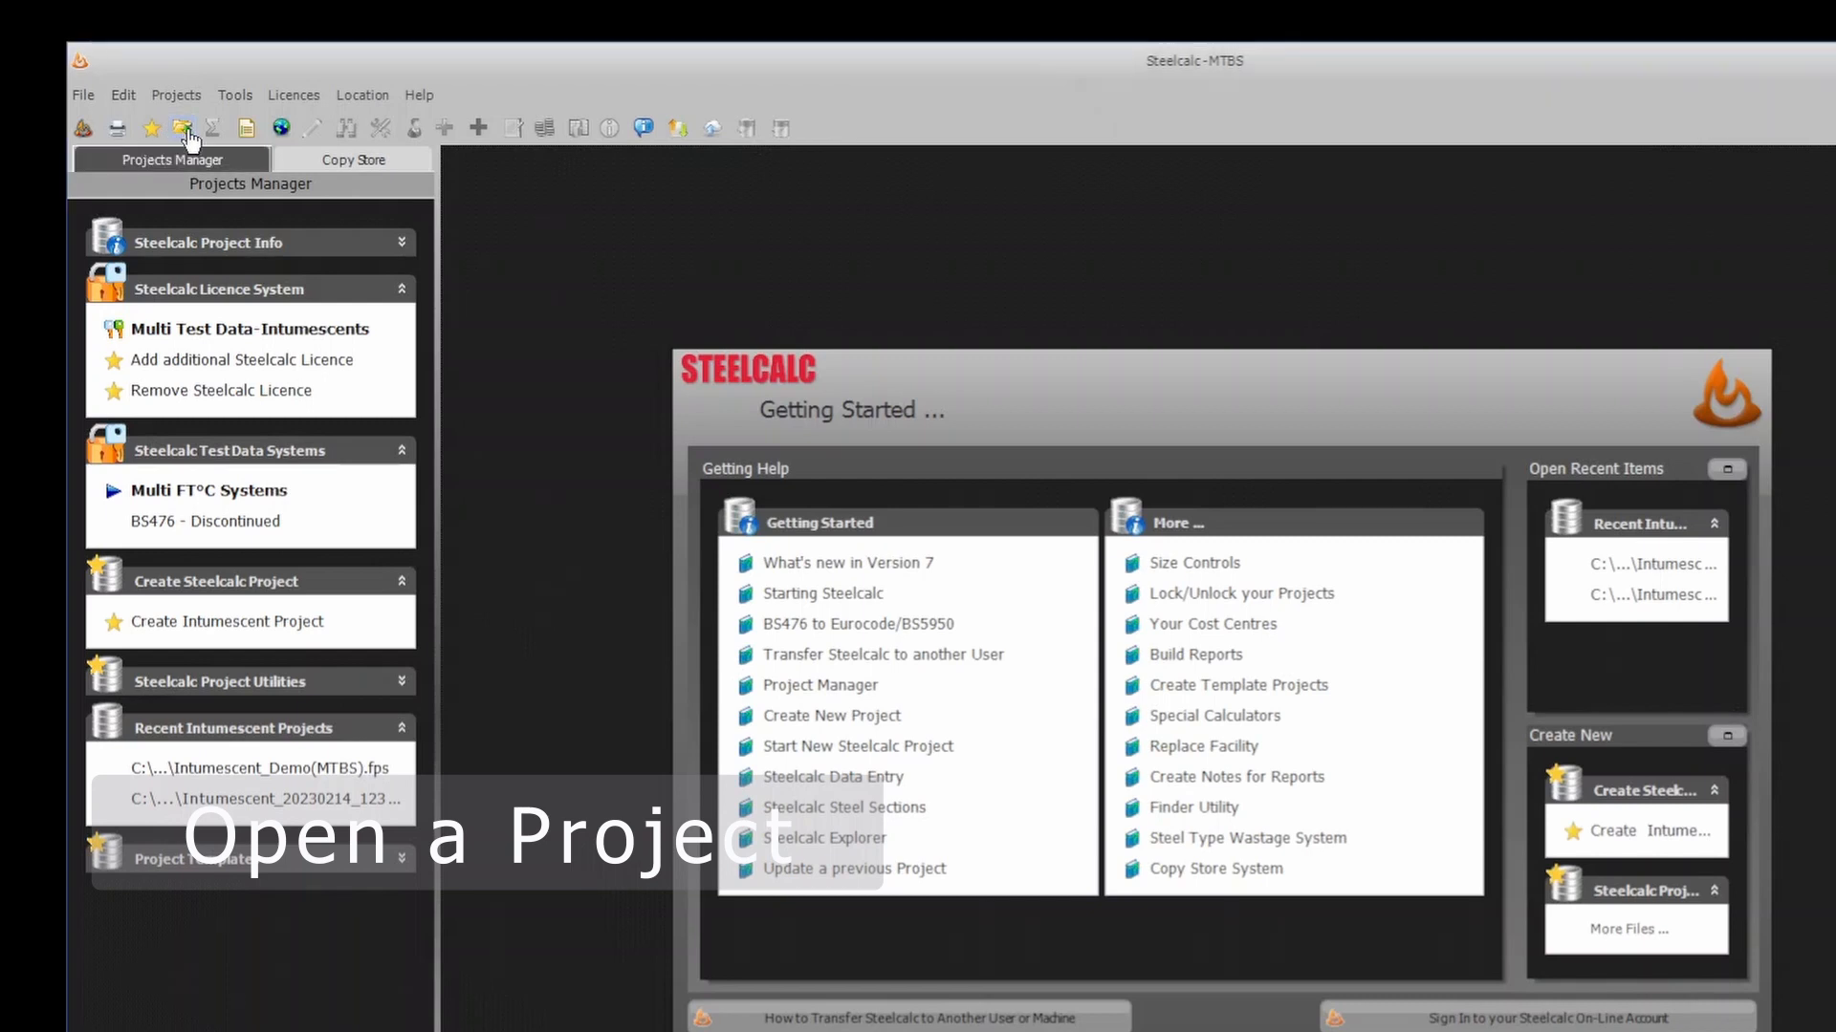
click(182, 128)
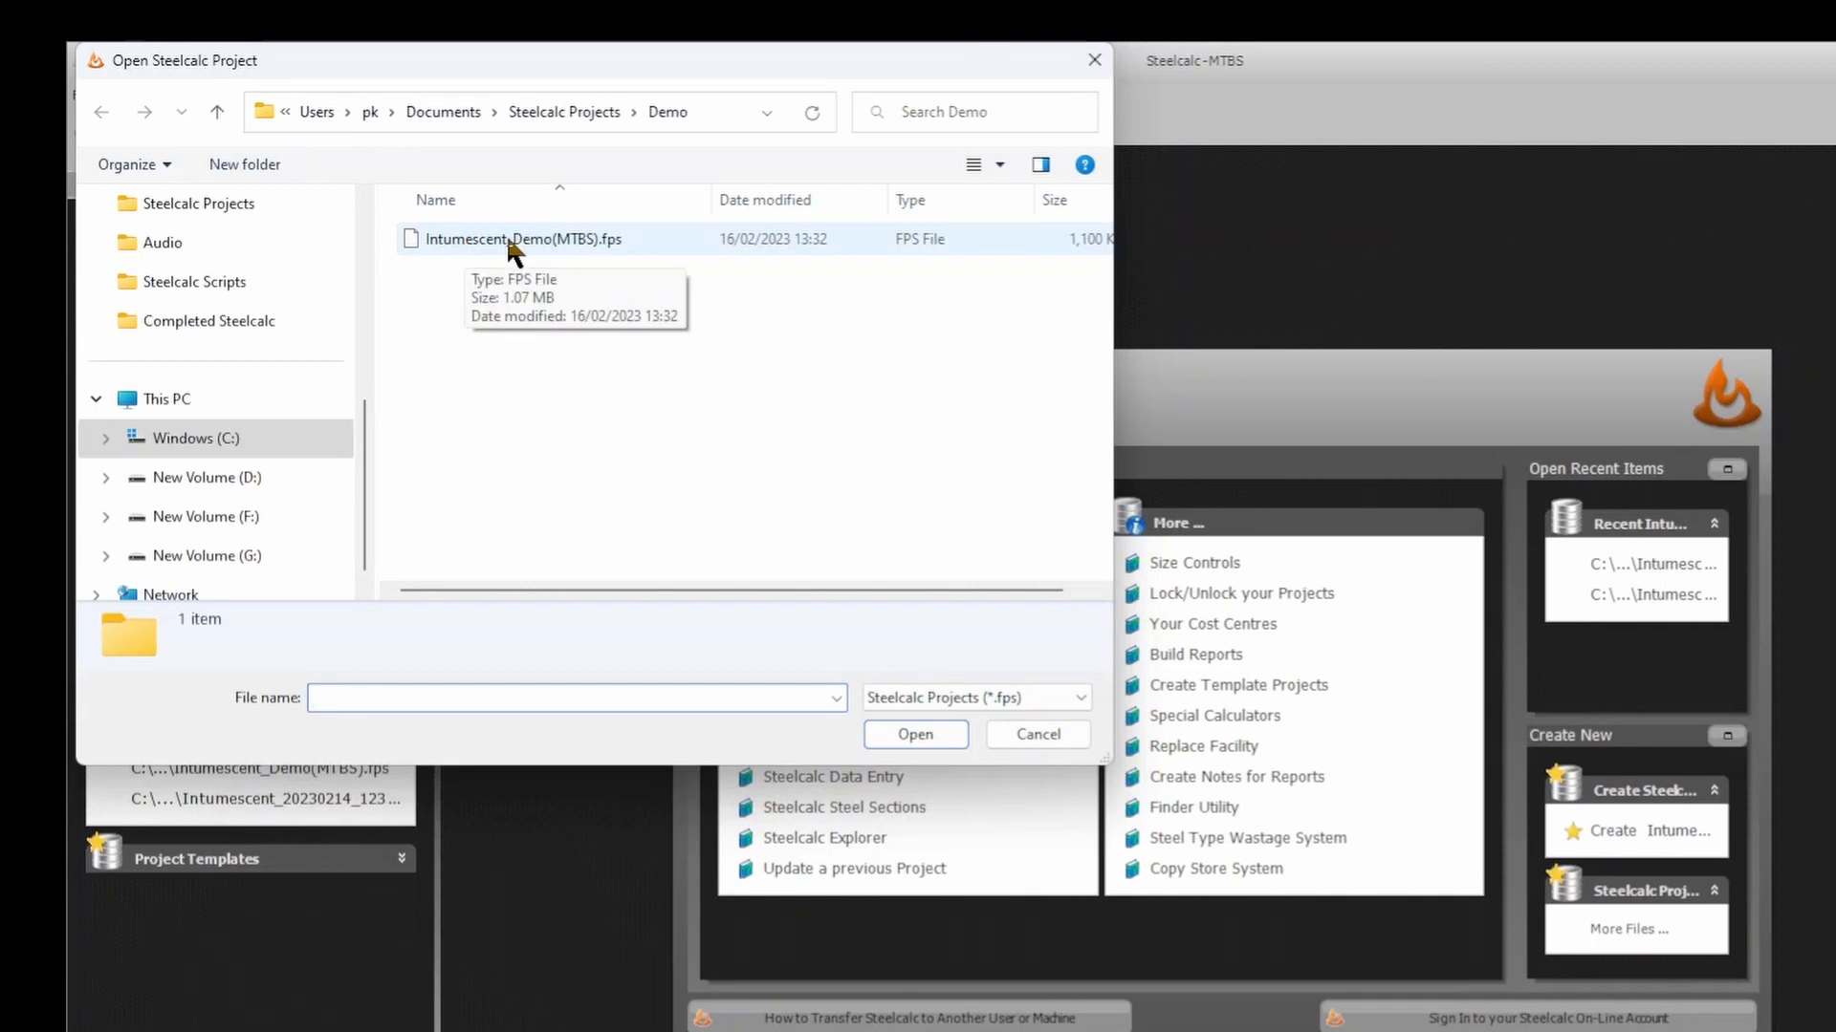
click(1041, 738)
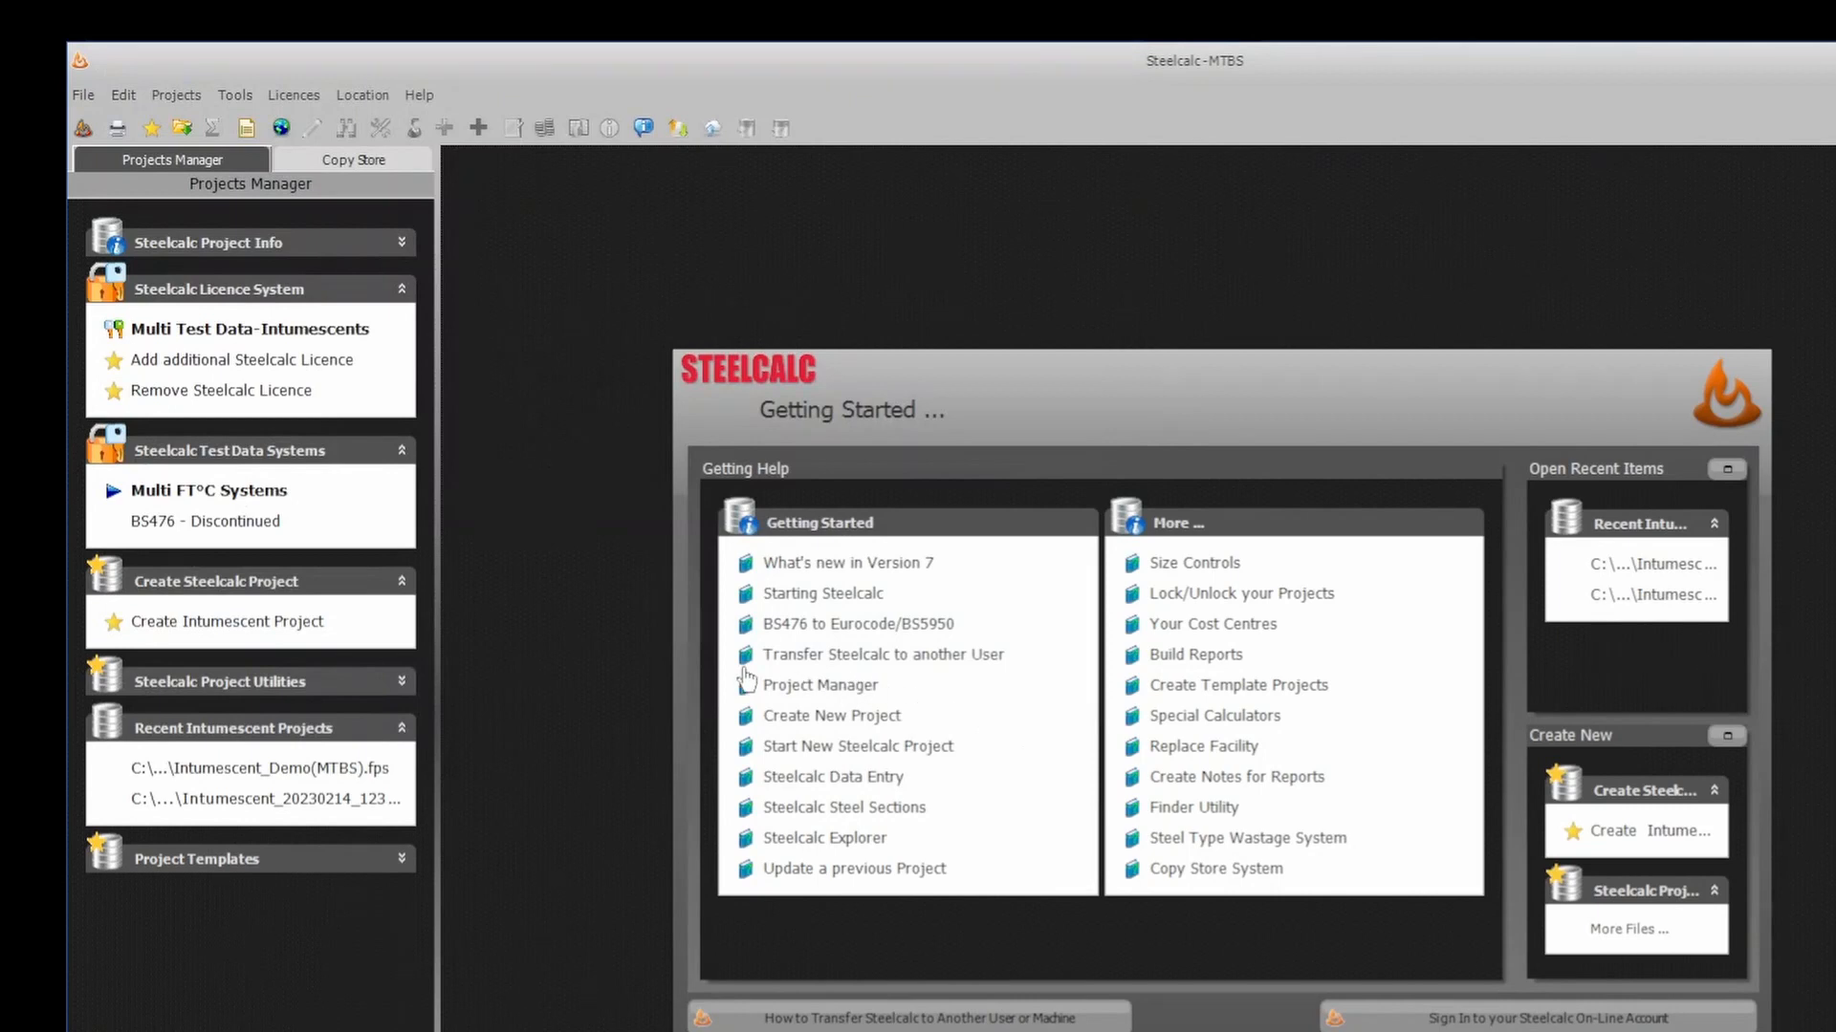
click(172, 100)
mouse_move(173, 129)
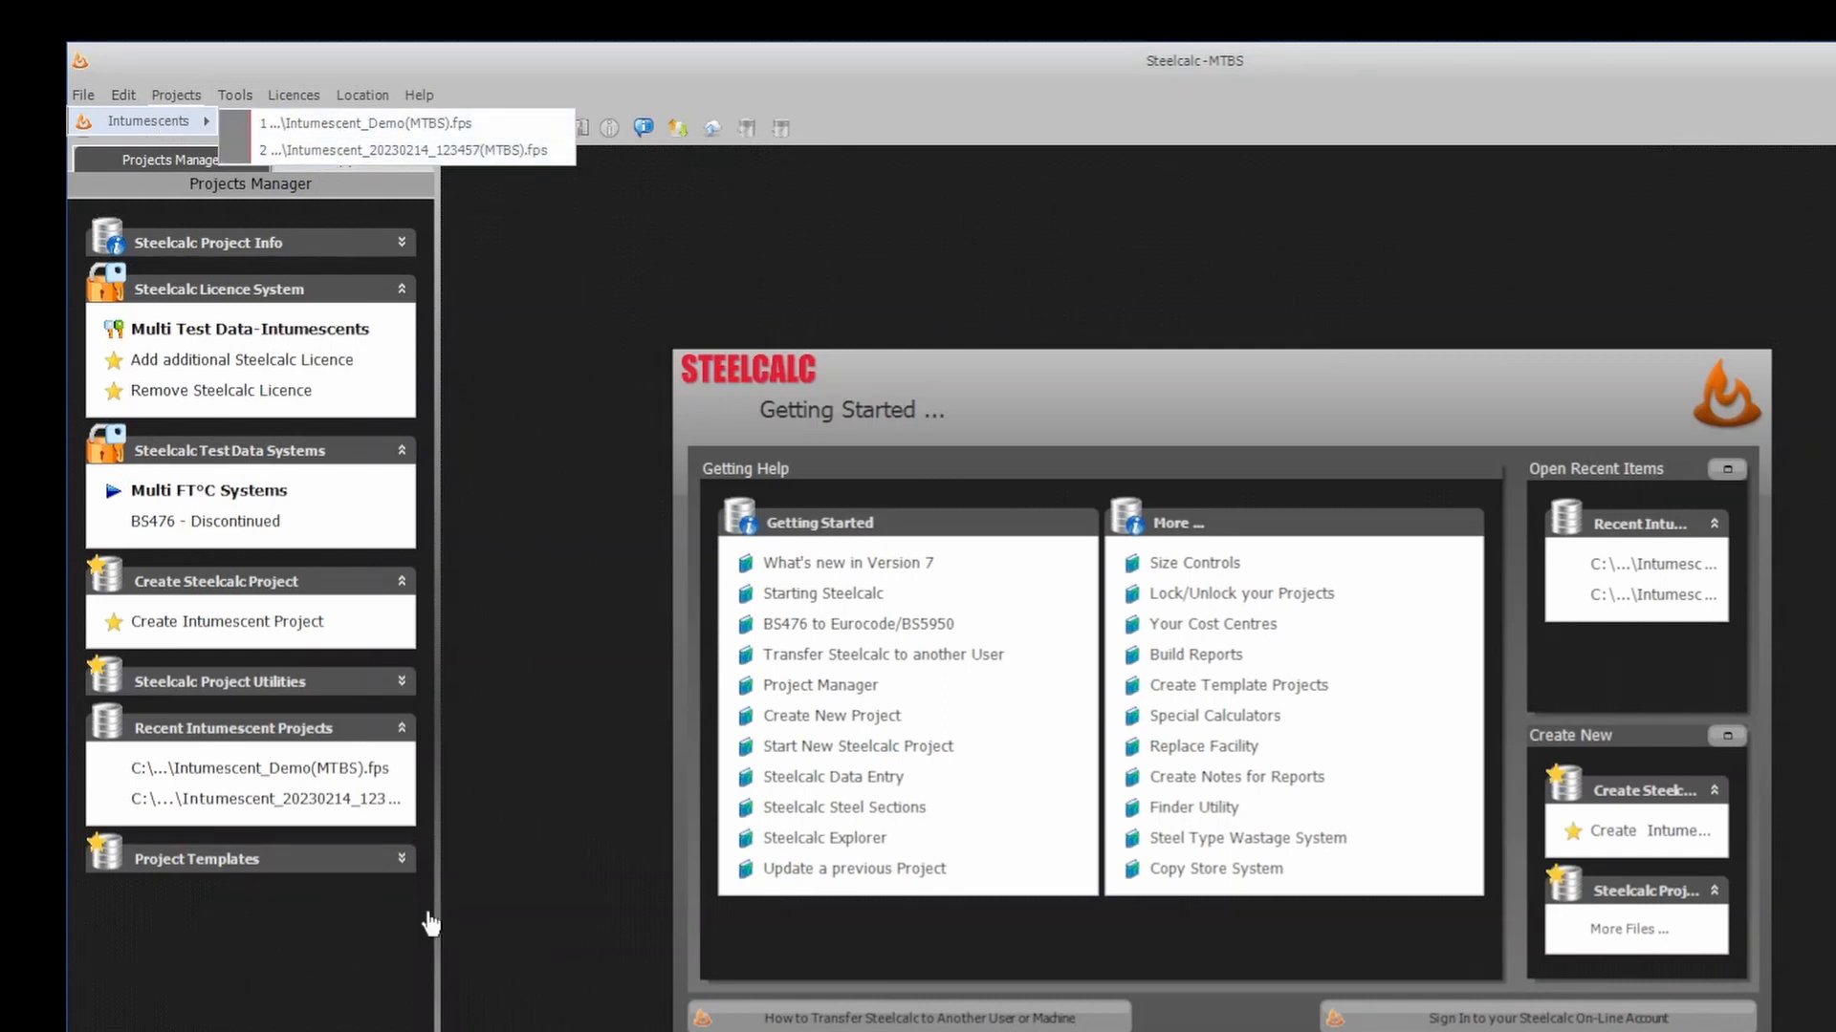
click(323, 949)
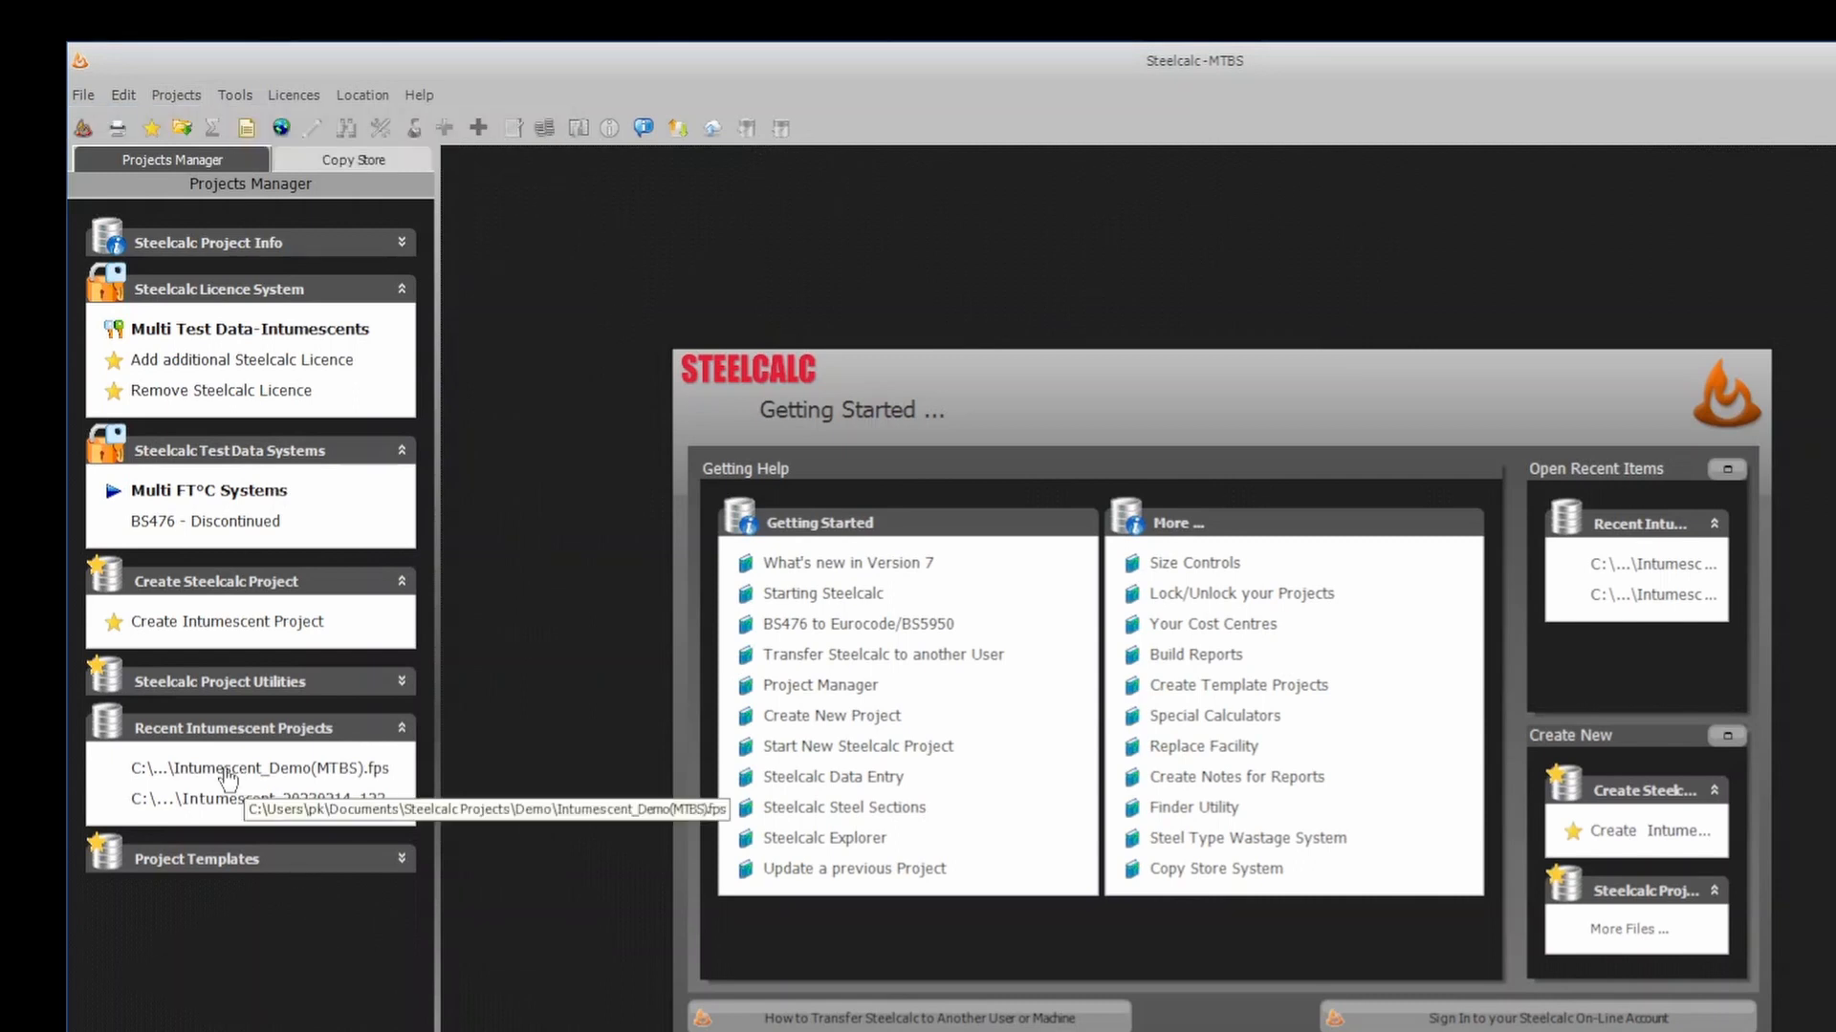
Open the recent project Intumescent_Demo(MTBS).fps and expand Demonstration Product 2 and its Basecoat Containers in the Explorer.
click(228, 768)
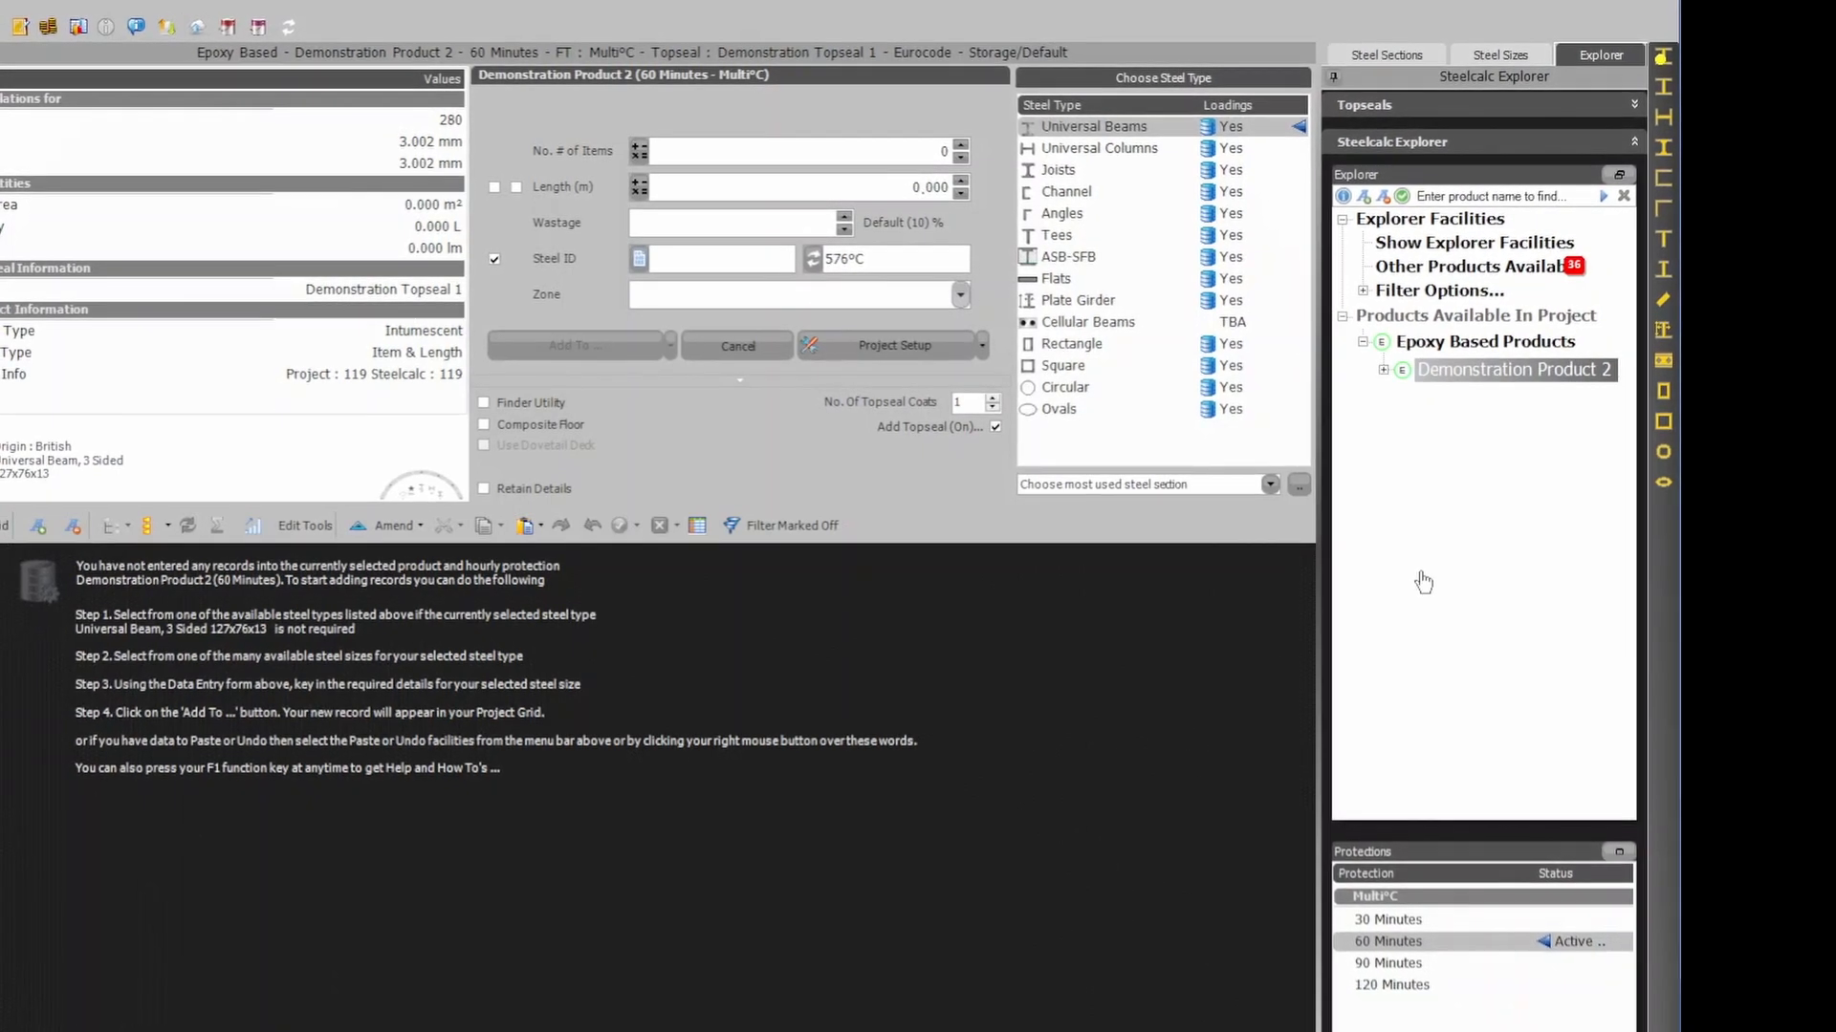
click(1375, 372)
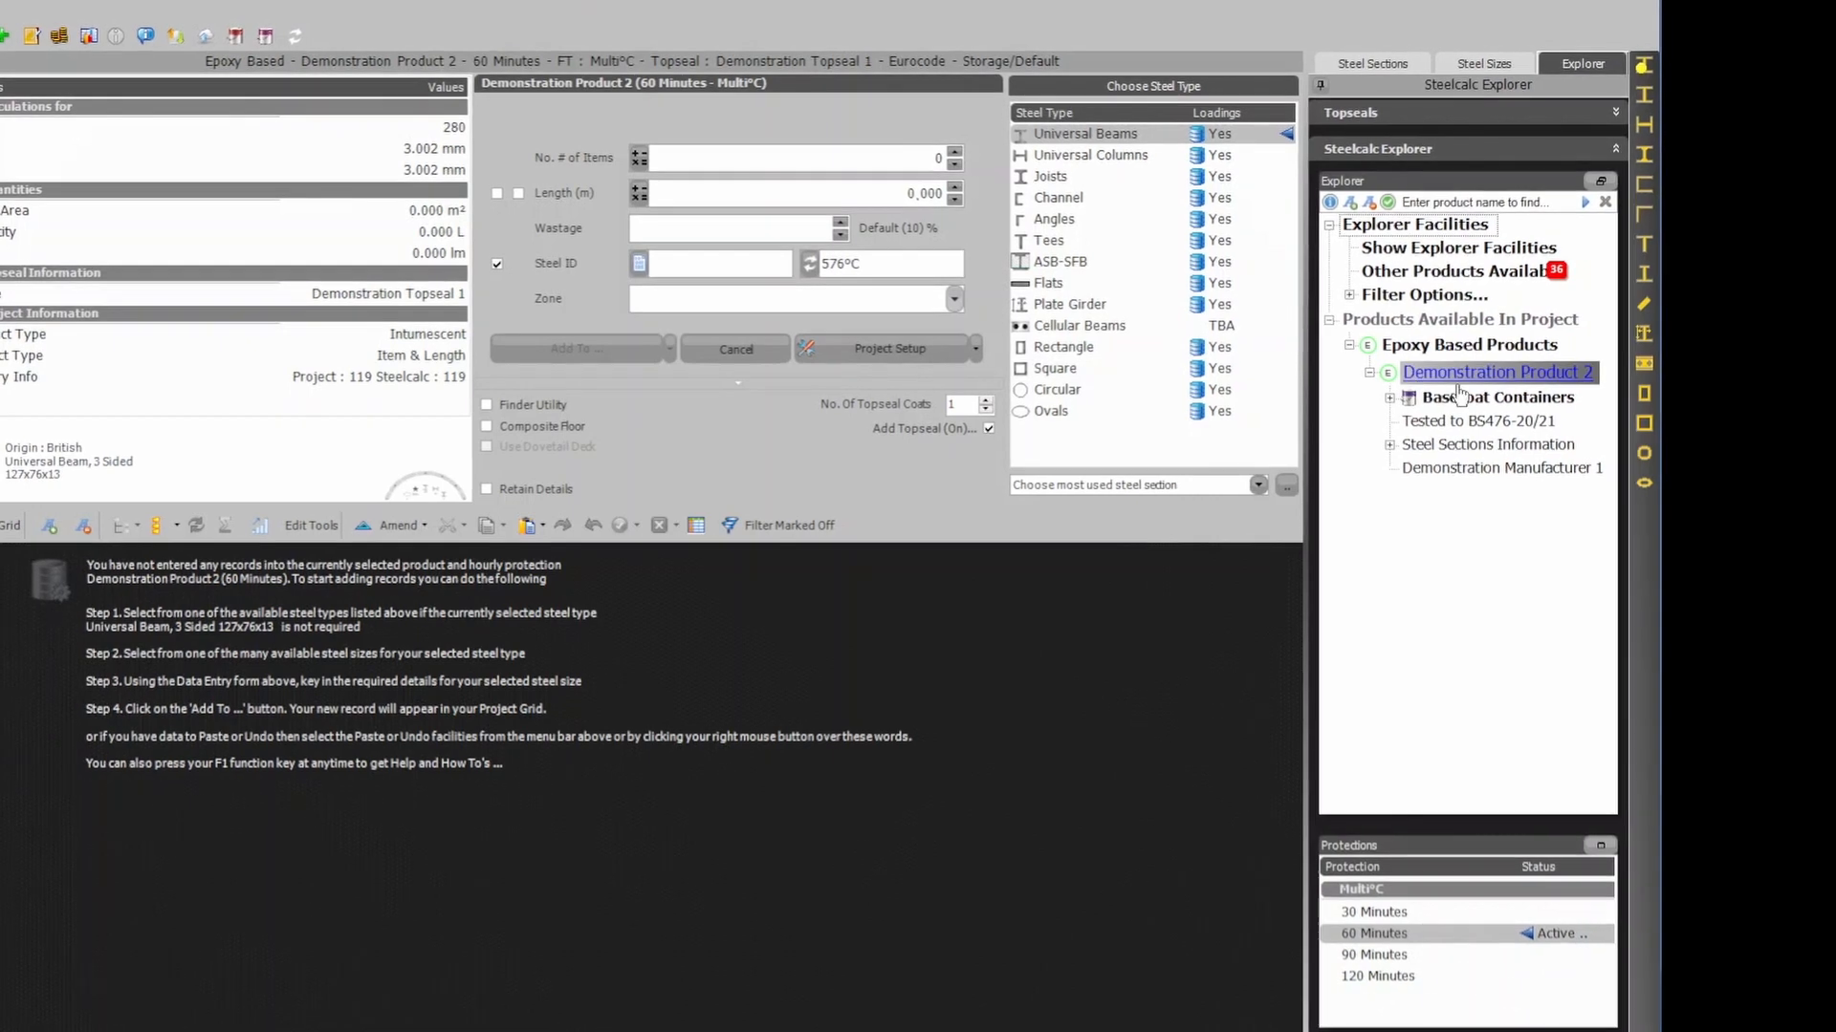
click(1387, 398)
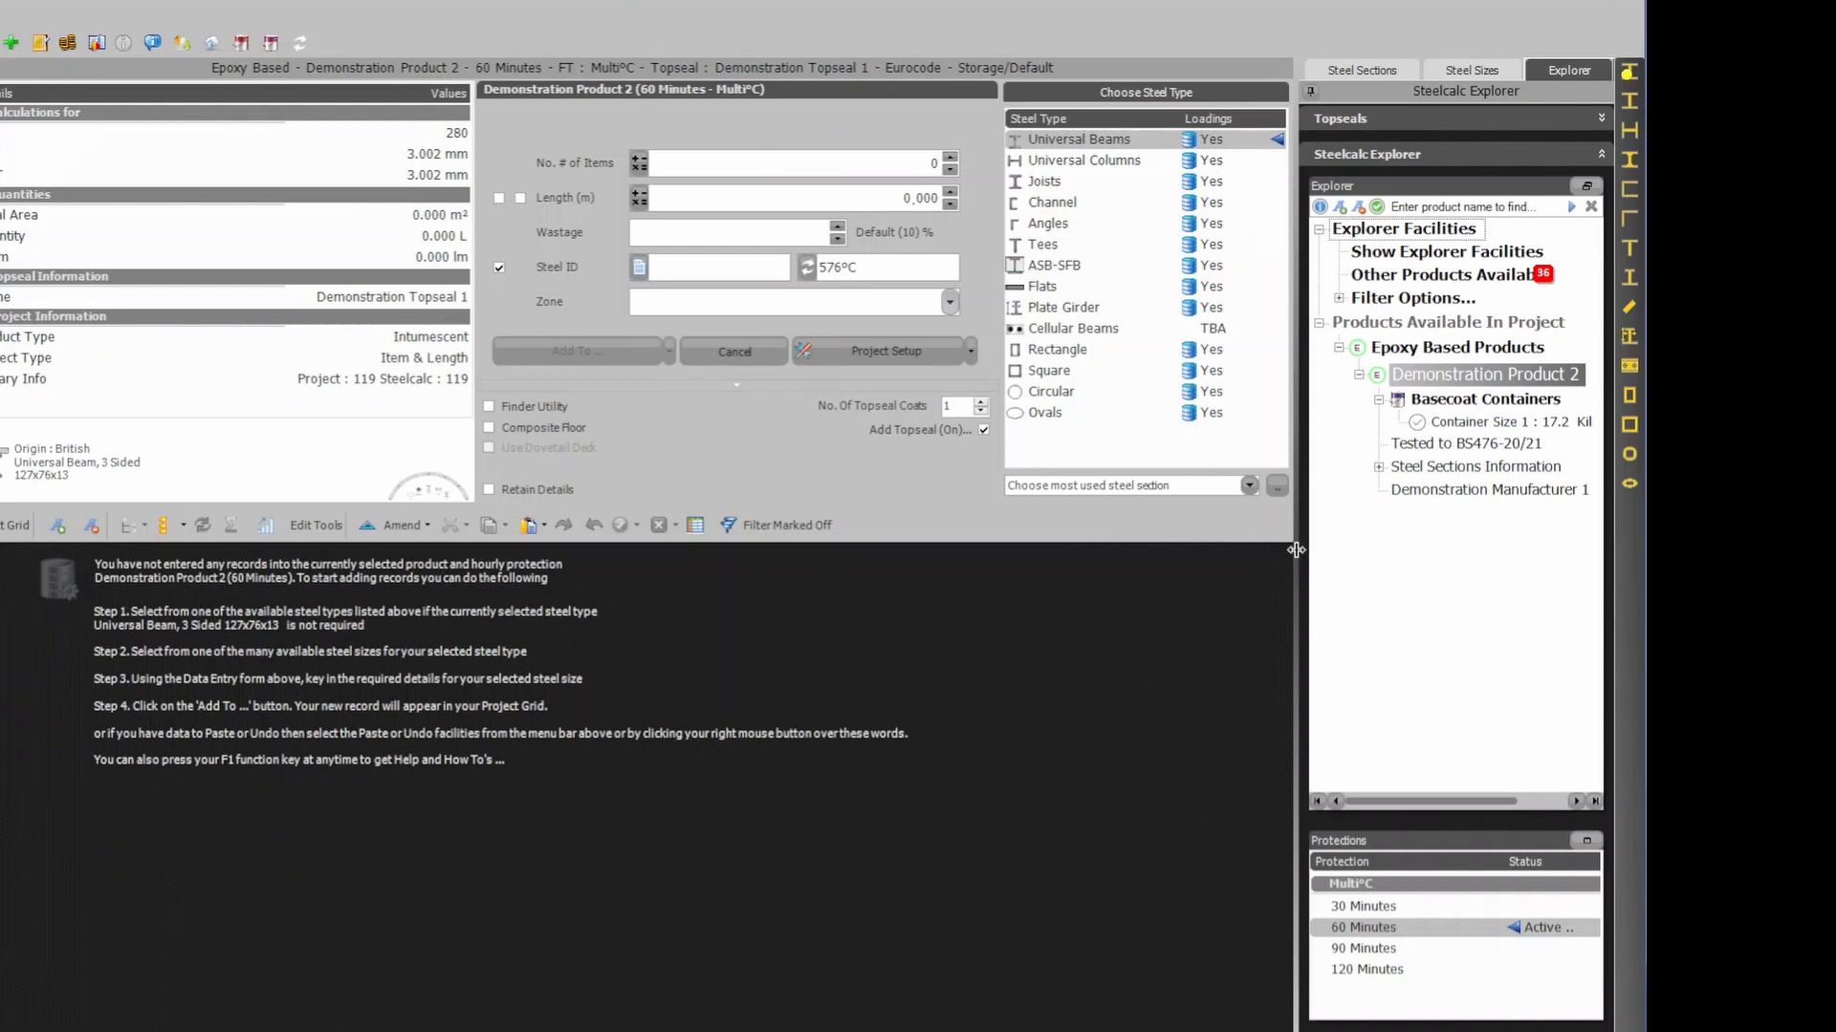
Widen the Steelcalc Explorer pane and the Projects Manager pane.
drag(1295, 551, 1196, 575)
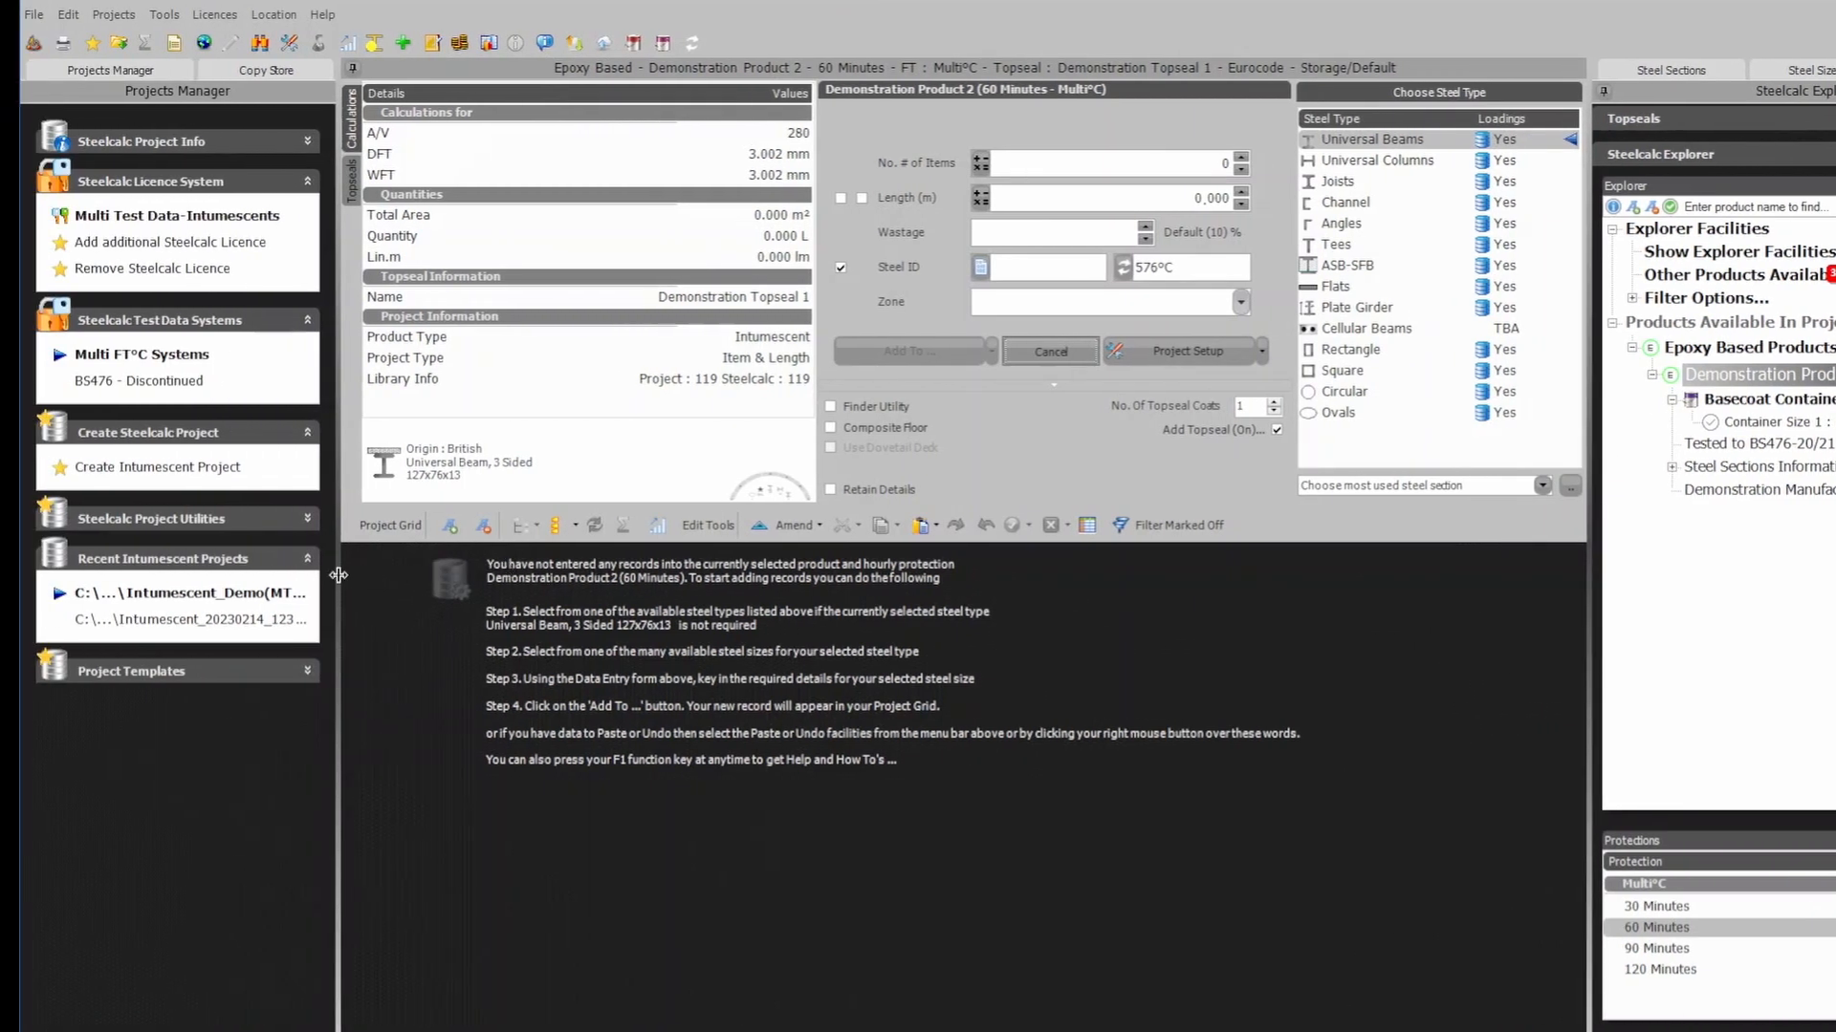
drag(338, 575, 455, 595)
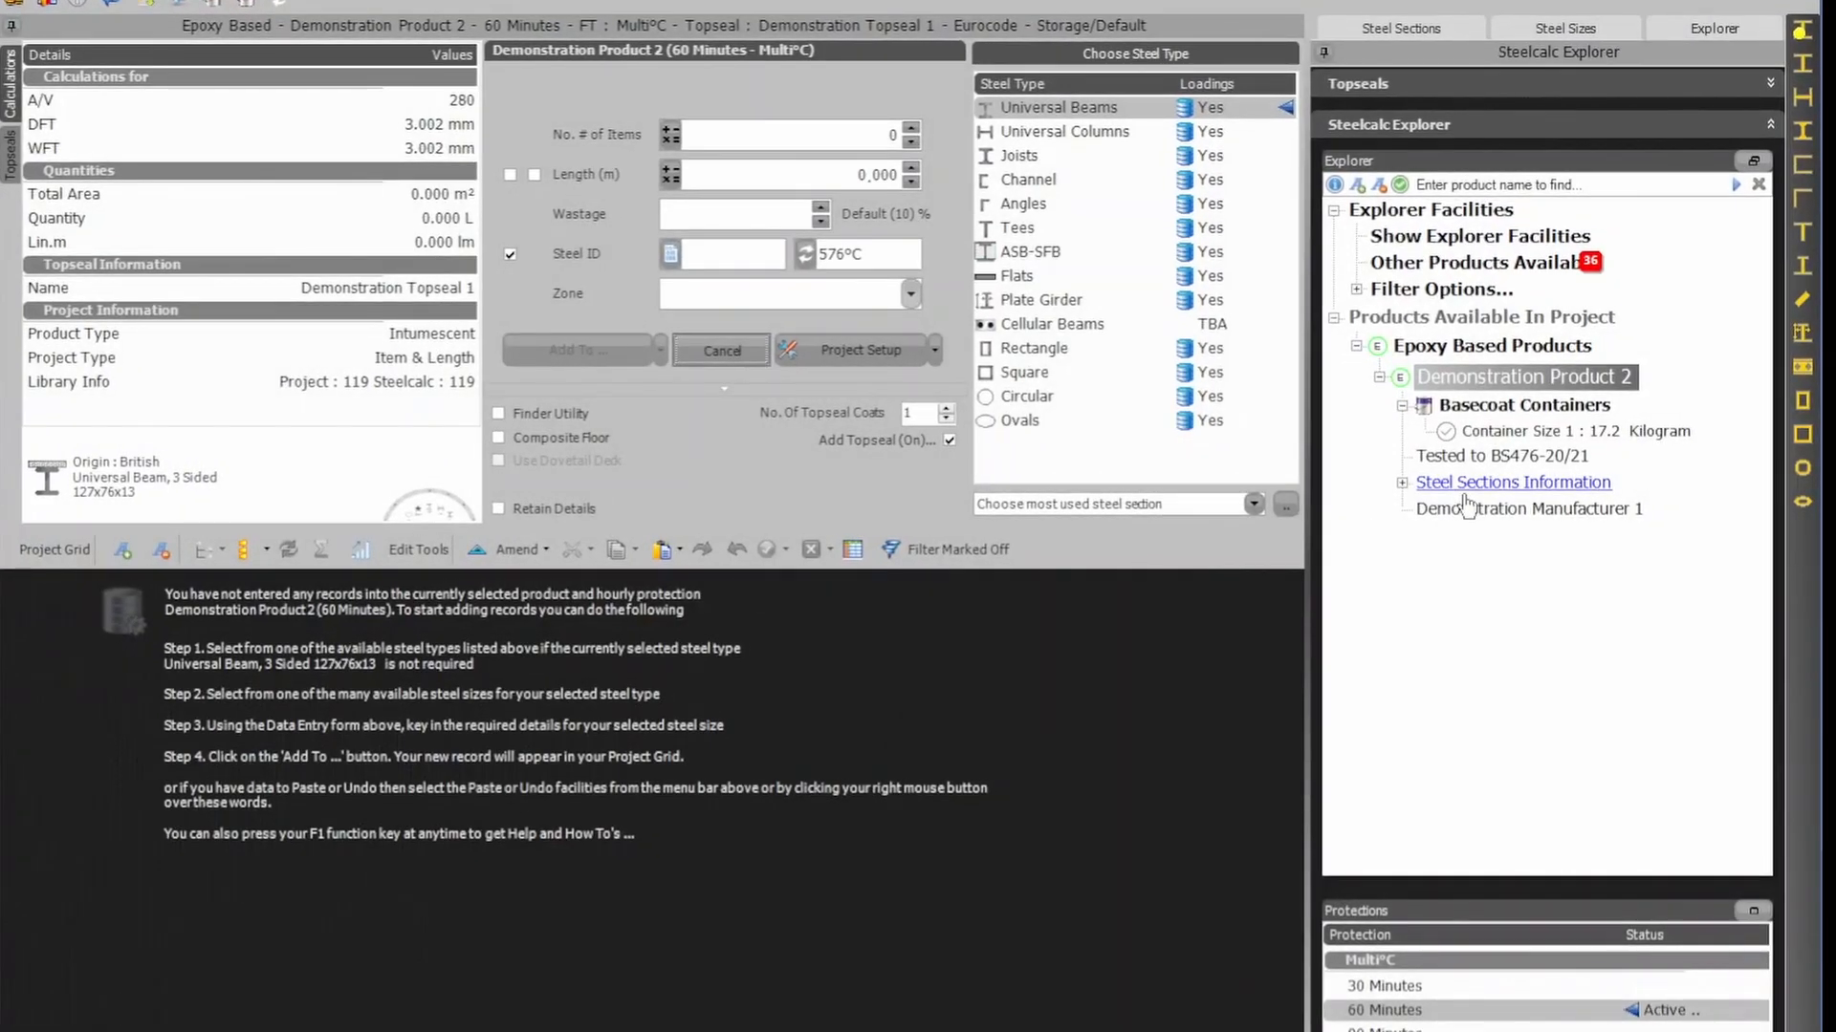
Examine the Explorer facilities and the other products available for adding to the project, without adding any.
right_click(1442, 250)
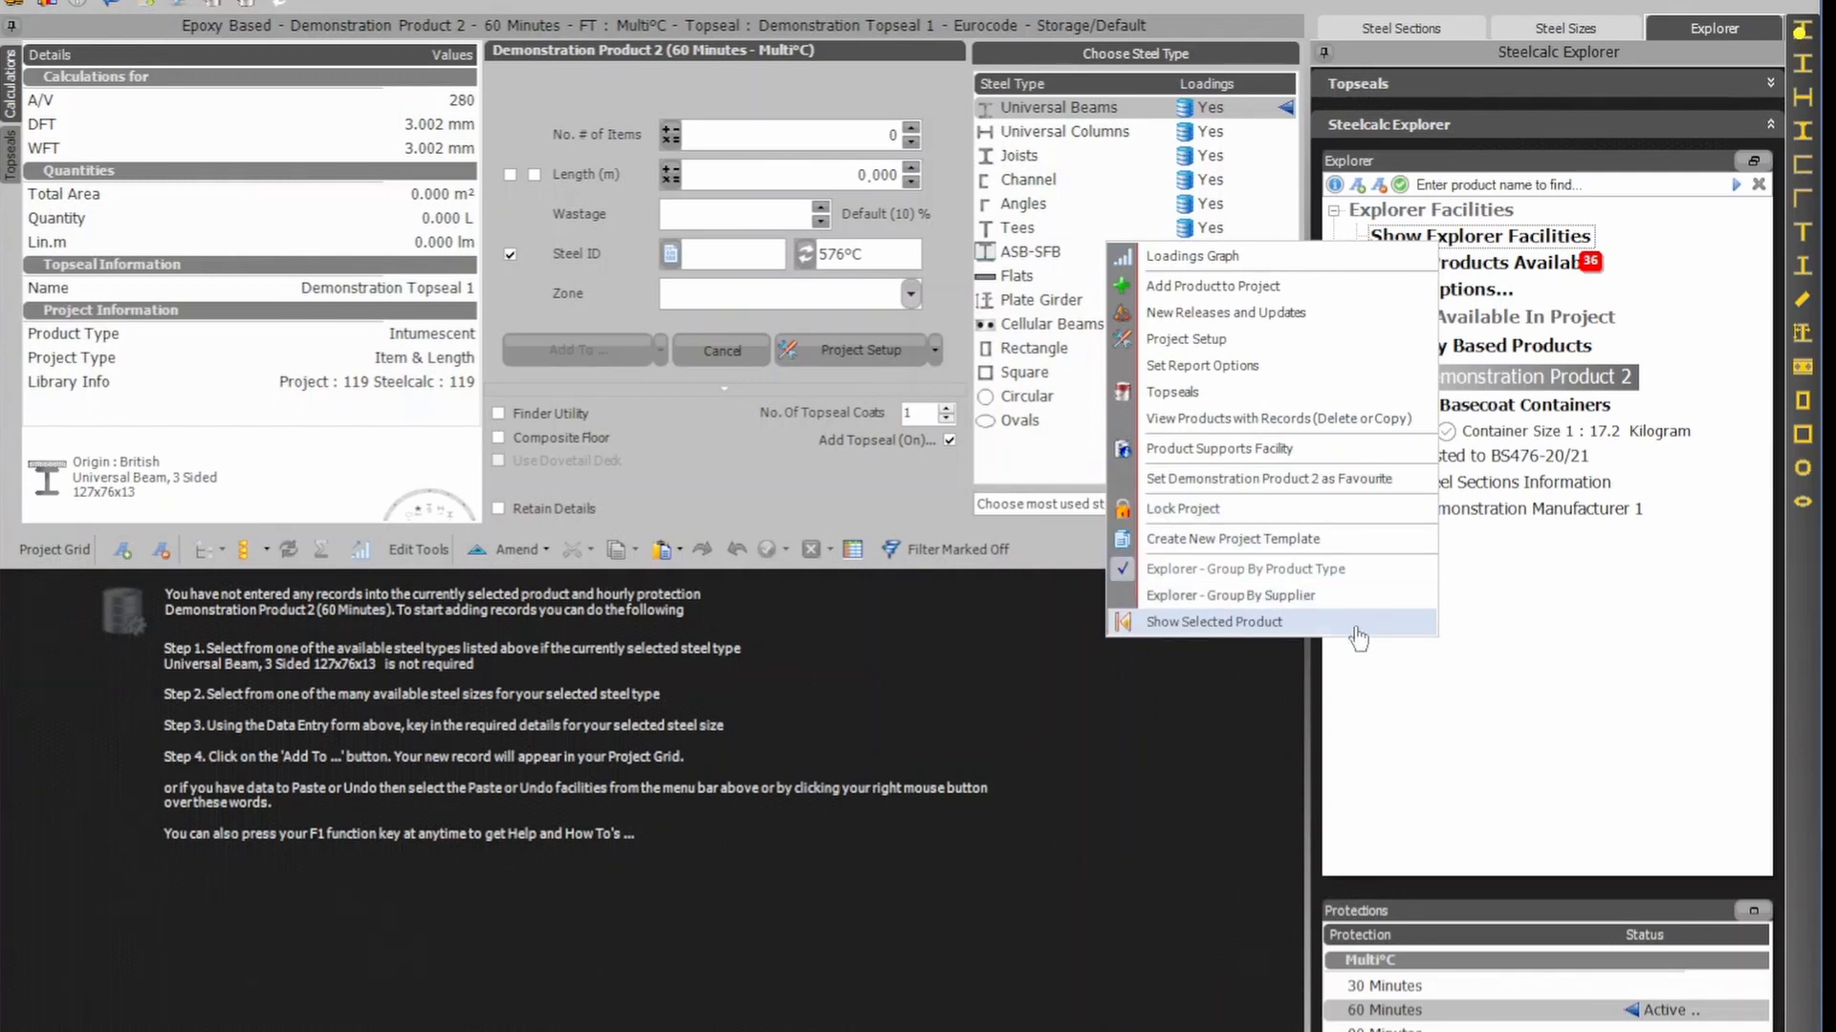
click(1555, 628)
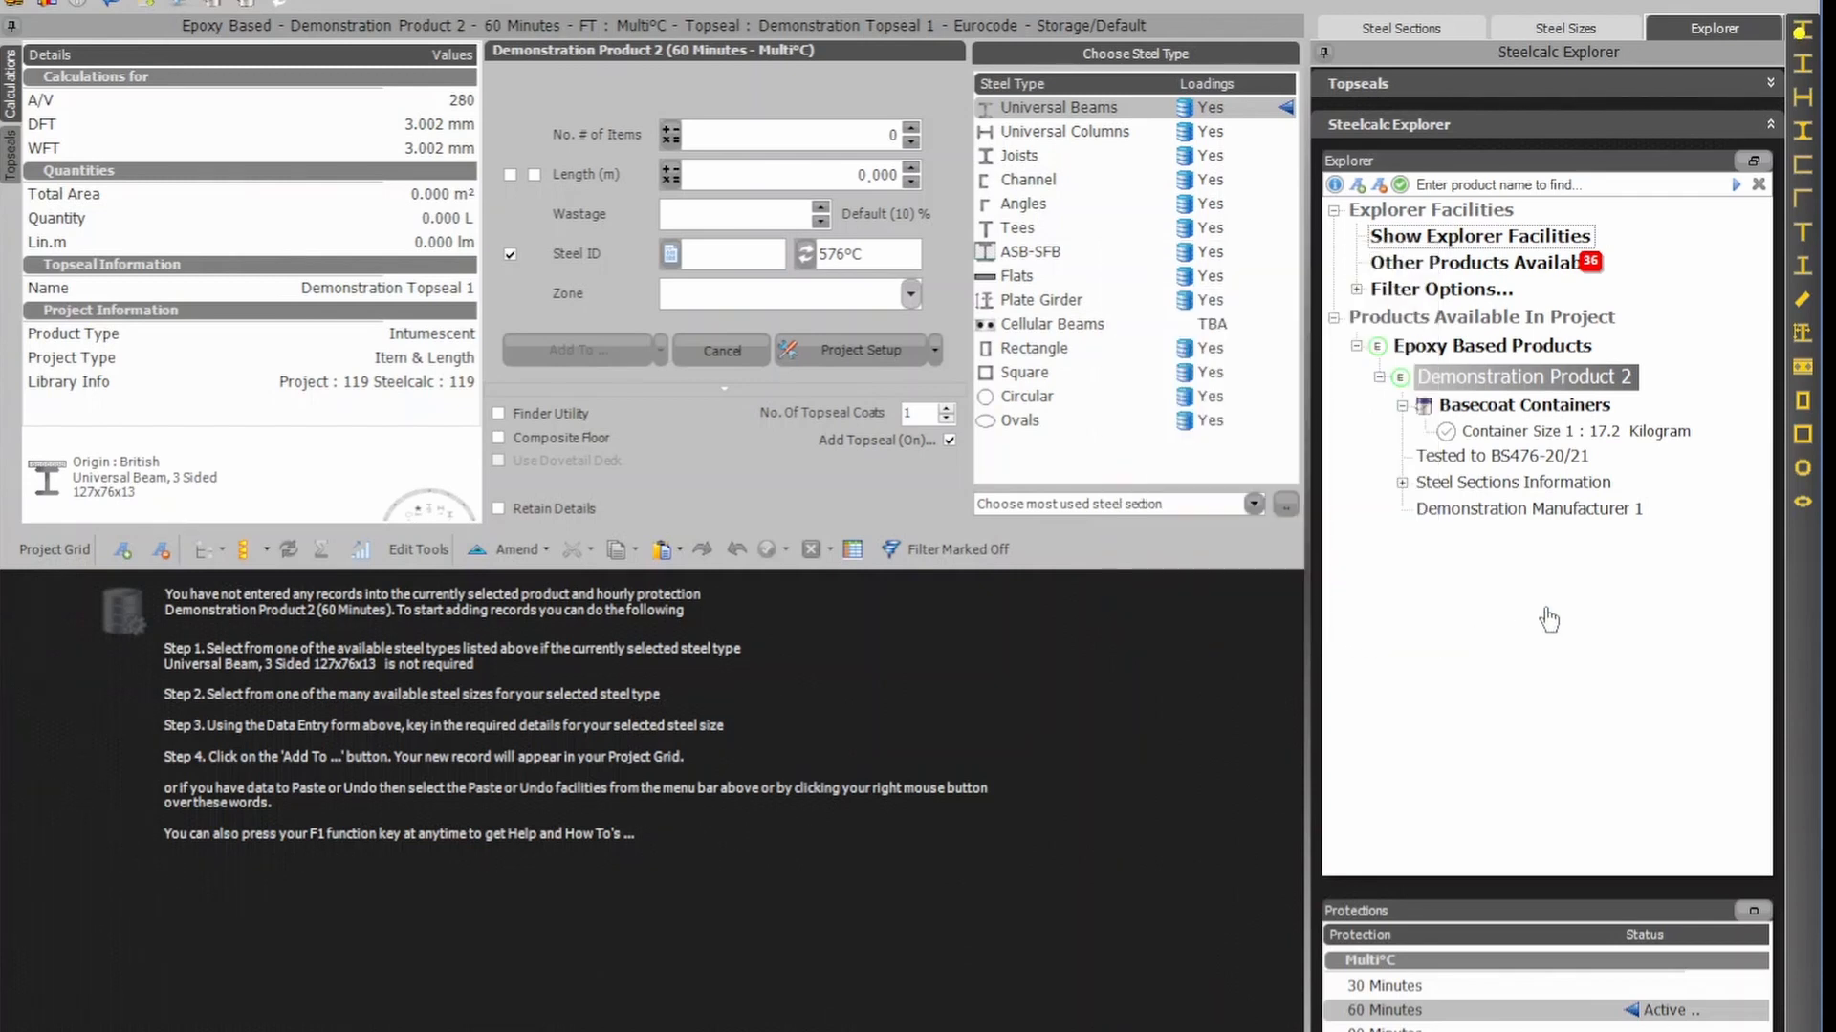
click(1473, 275)
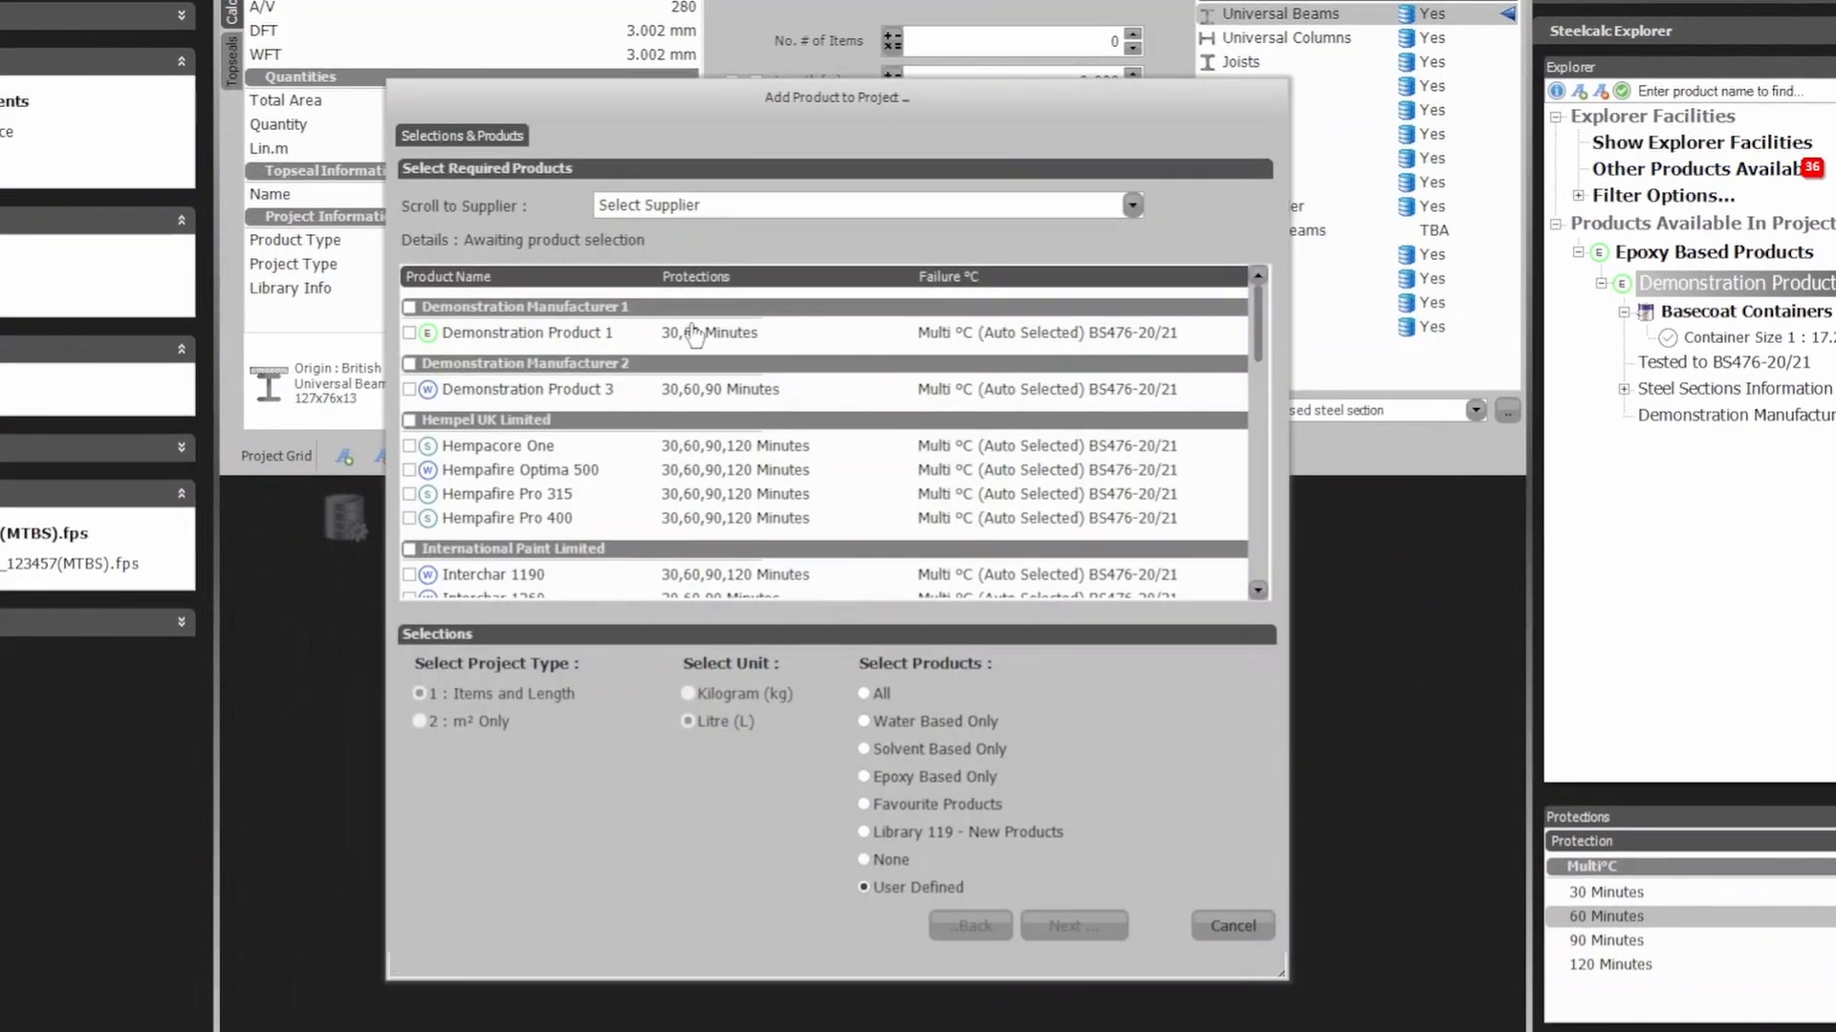
mouse_move(1255, 339)
mouse_down()
mouse_move(1256, 576)
mouse_move(1262, 336)
mouse_up()
click(1233, 926)
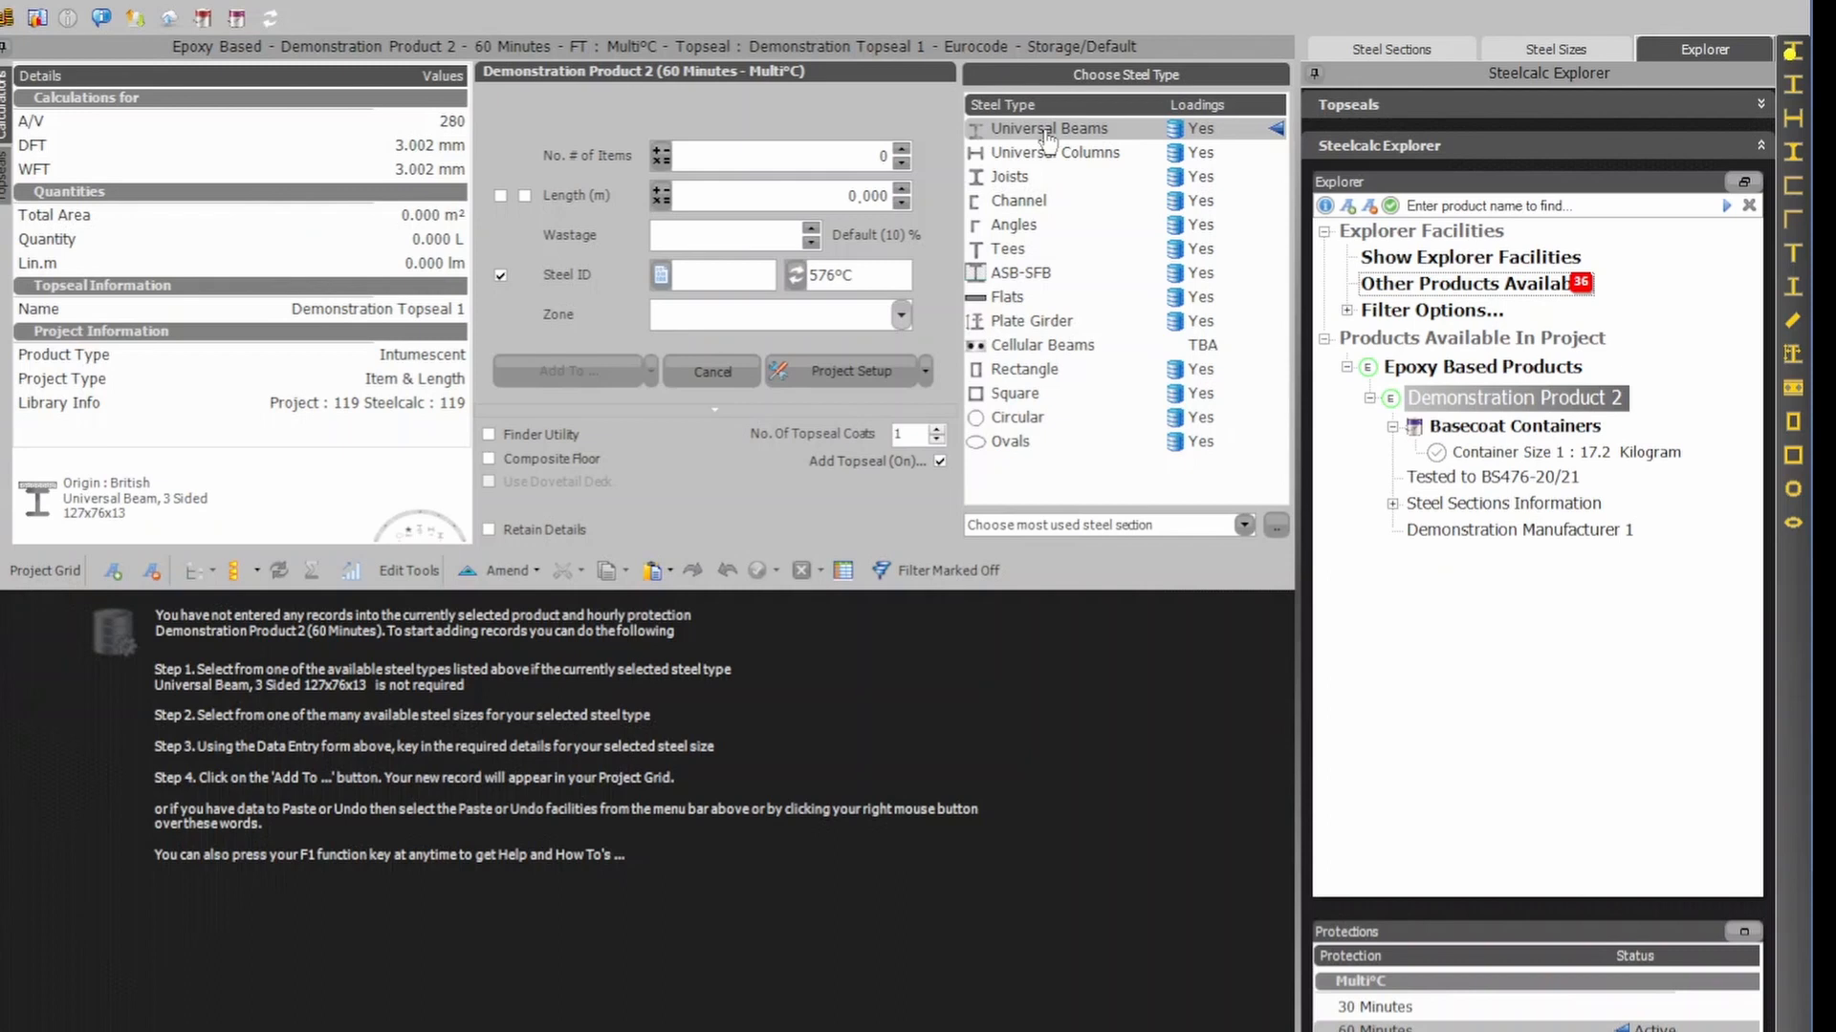
Choose the Universal Beams steel type, expand the British 305x sizes and select 305x165x40.
click(1049, 139)
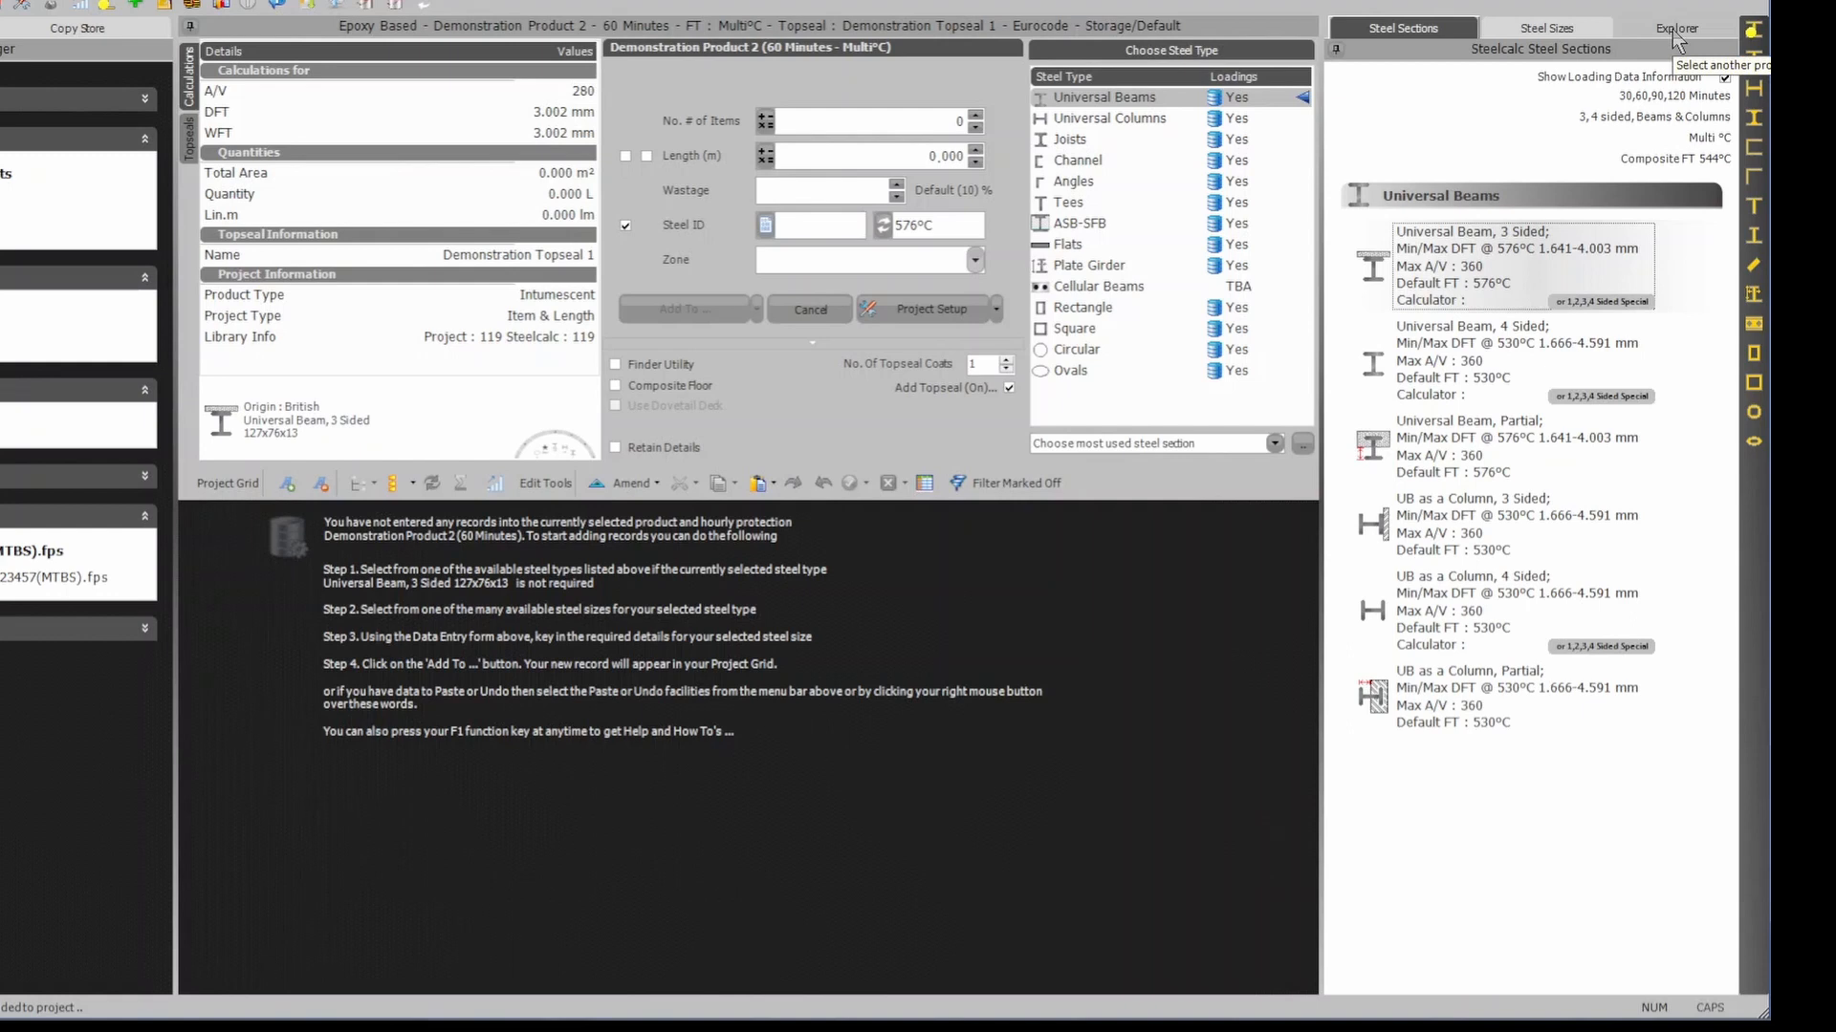
click(1550, 29)
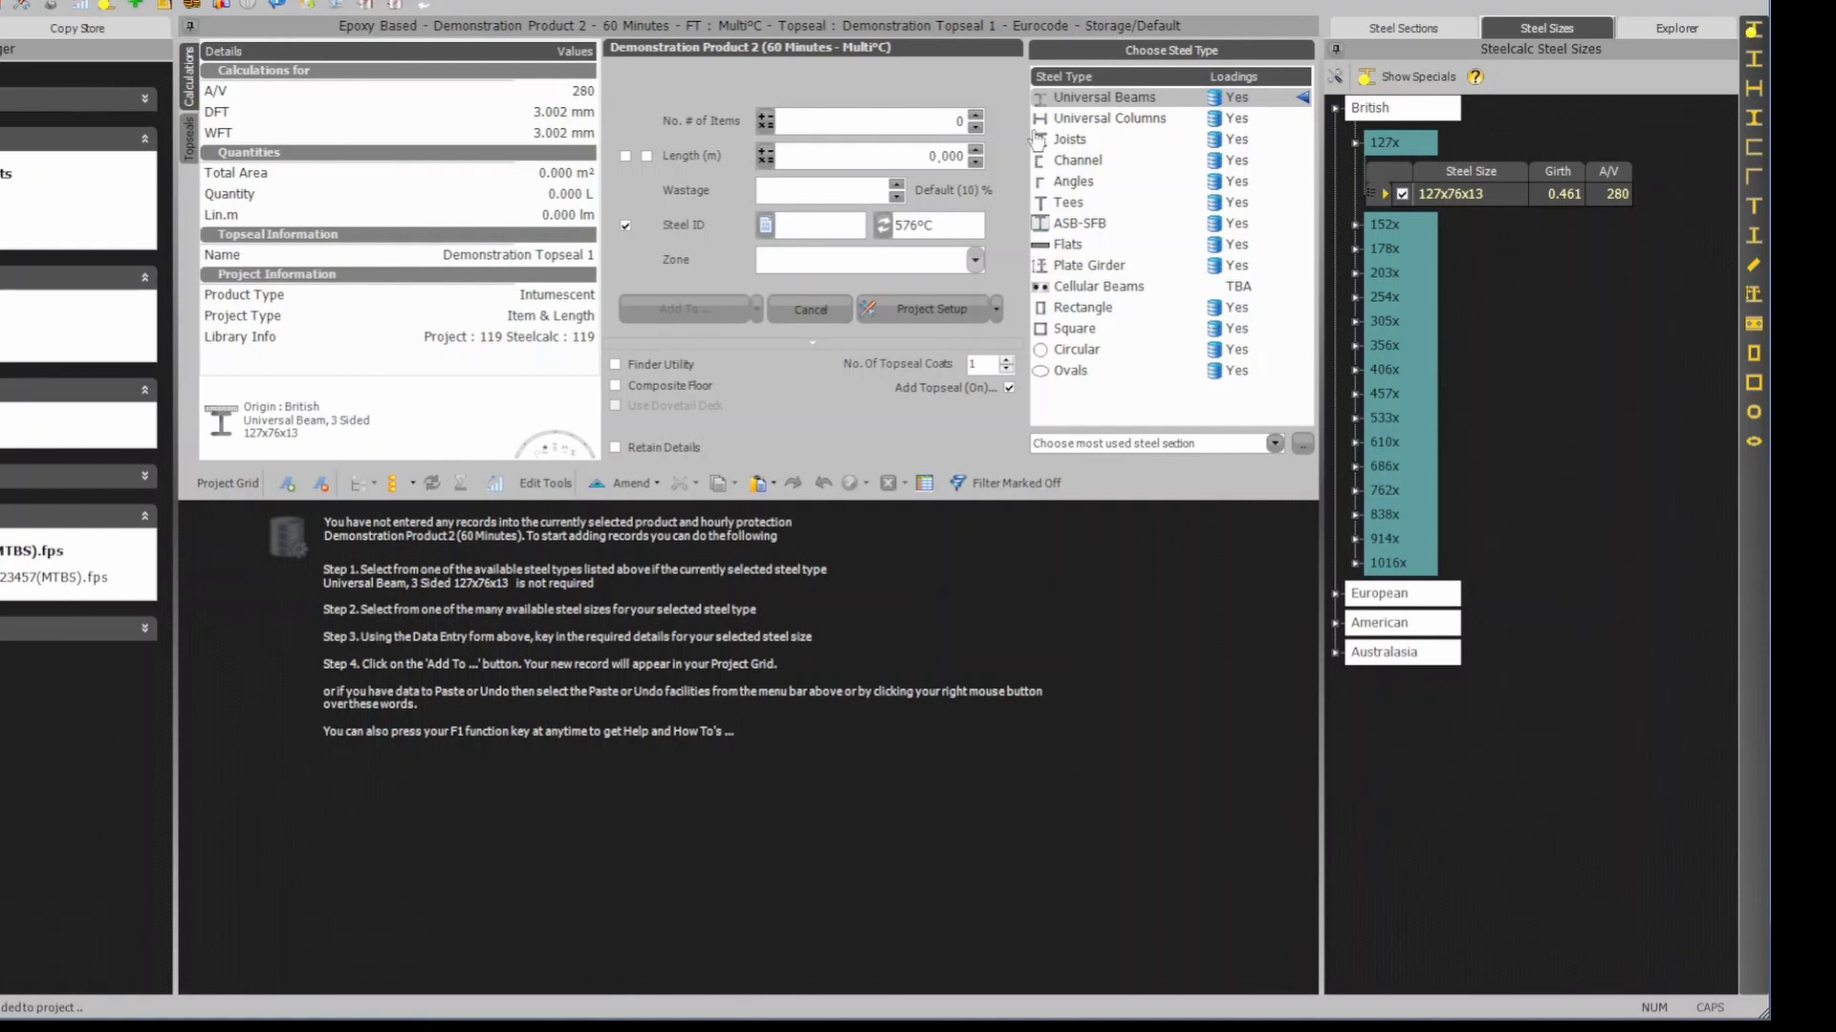
click(1355, 322)
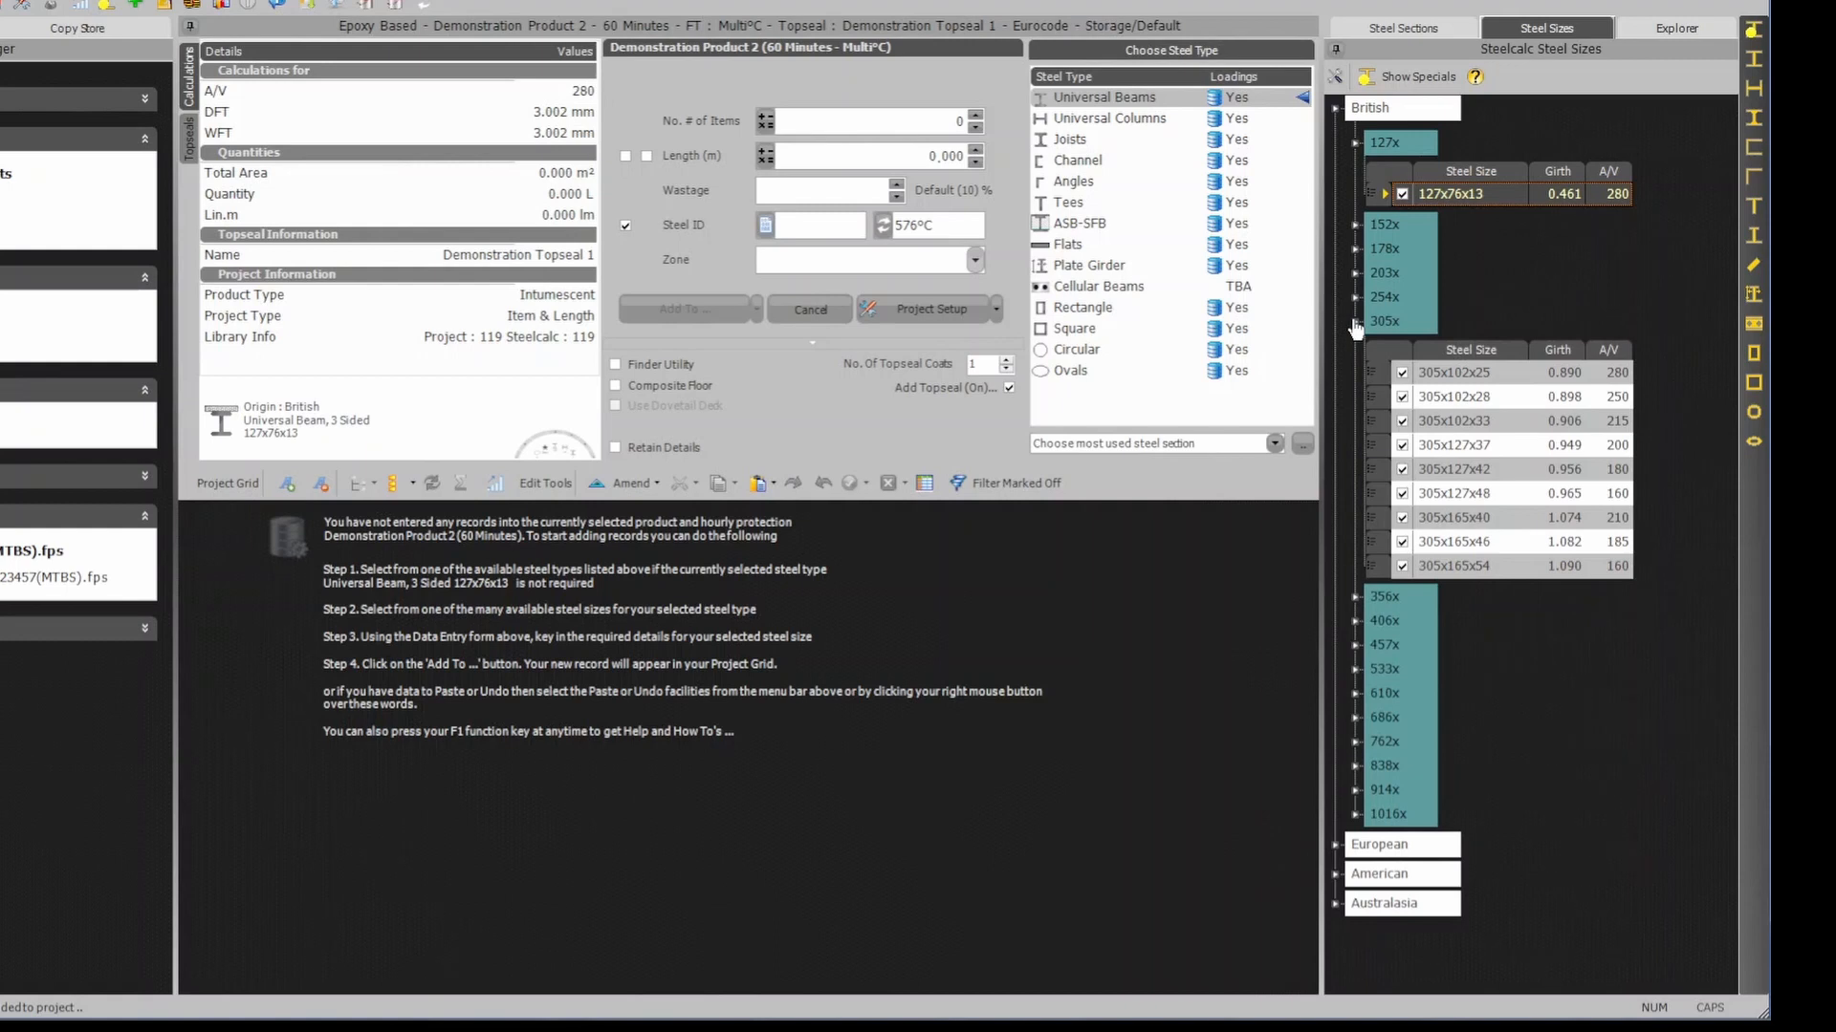
click(1464, 447)
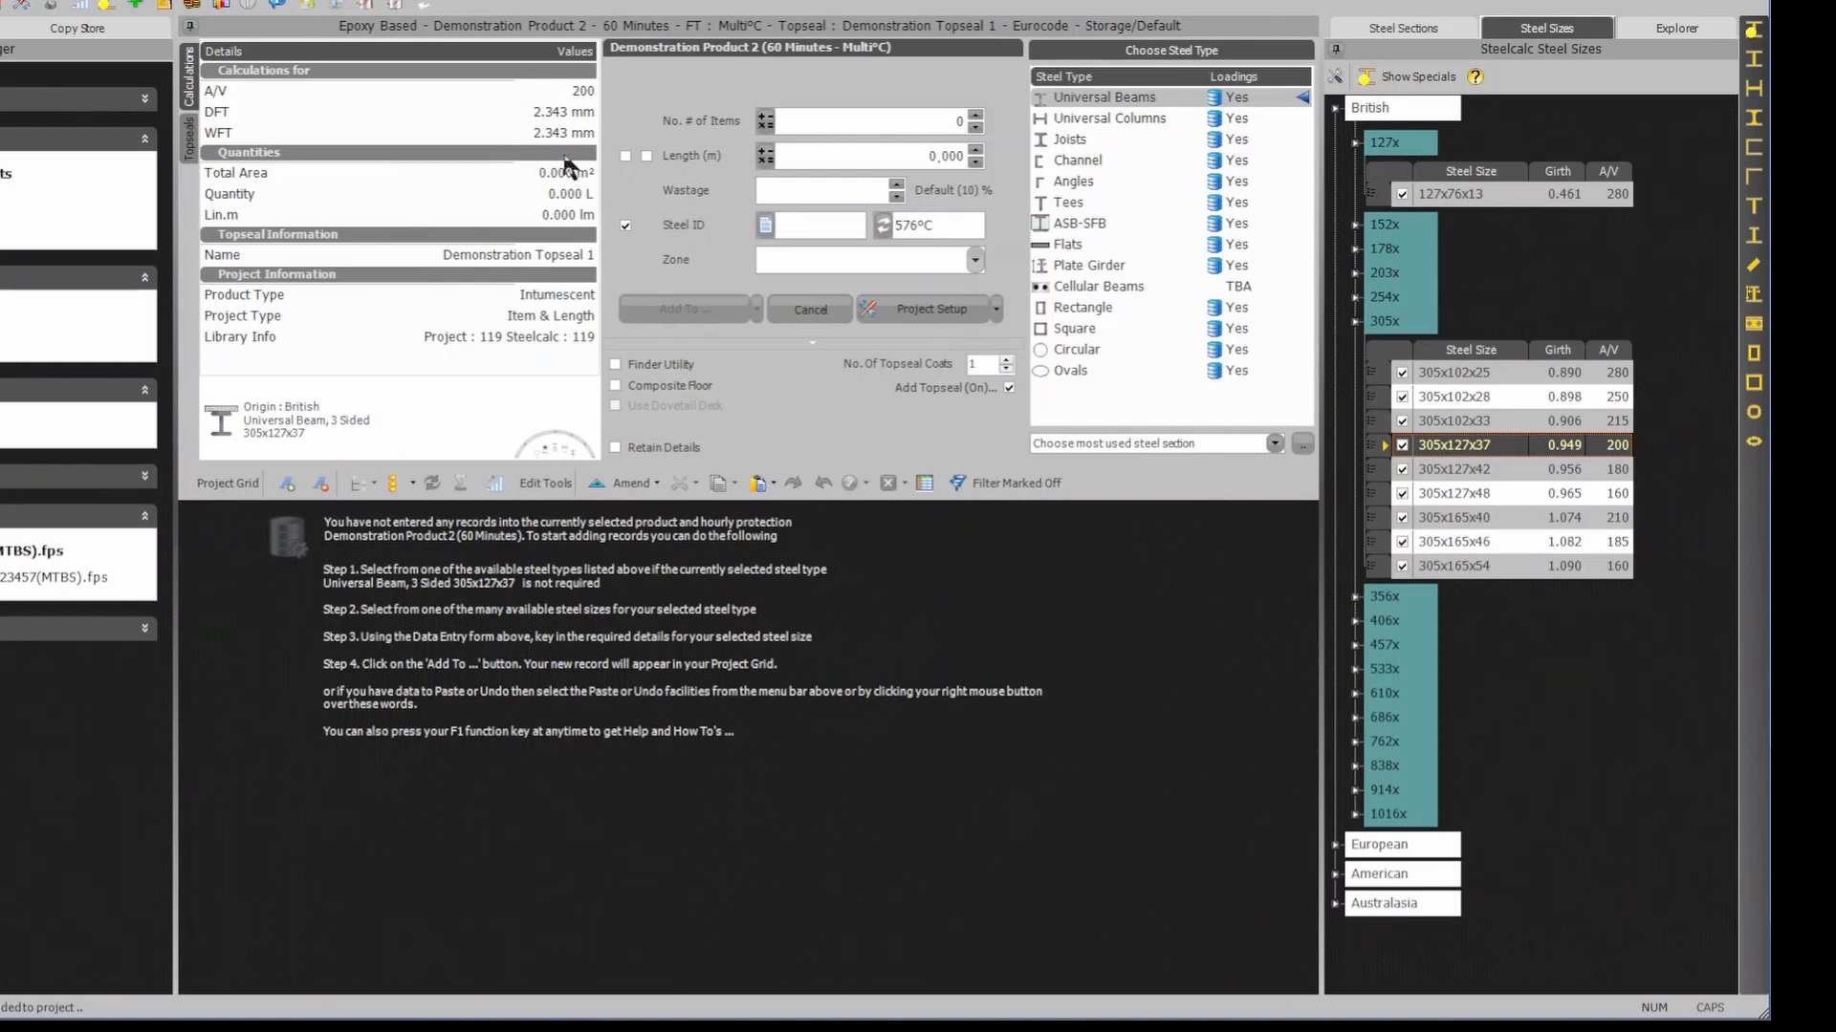
click(1455, 521)
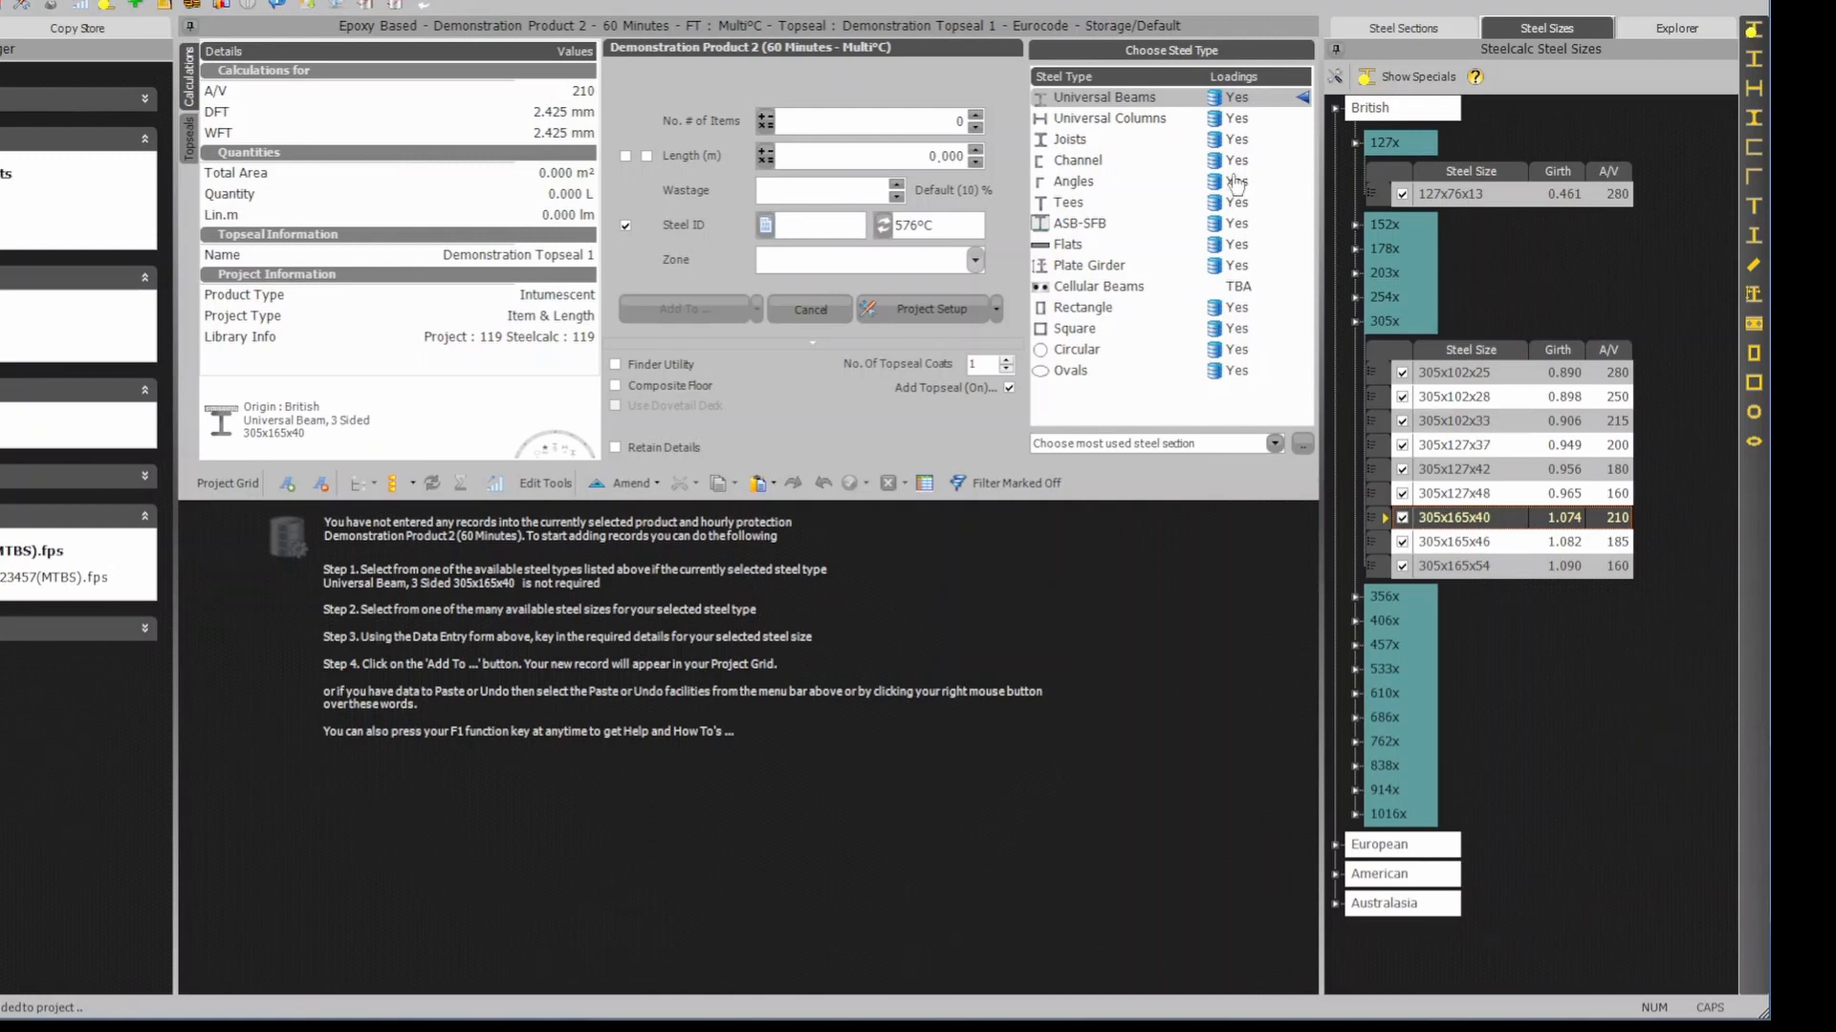
click(840, 124)
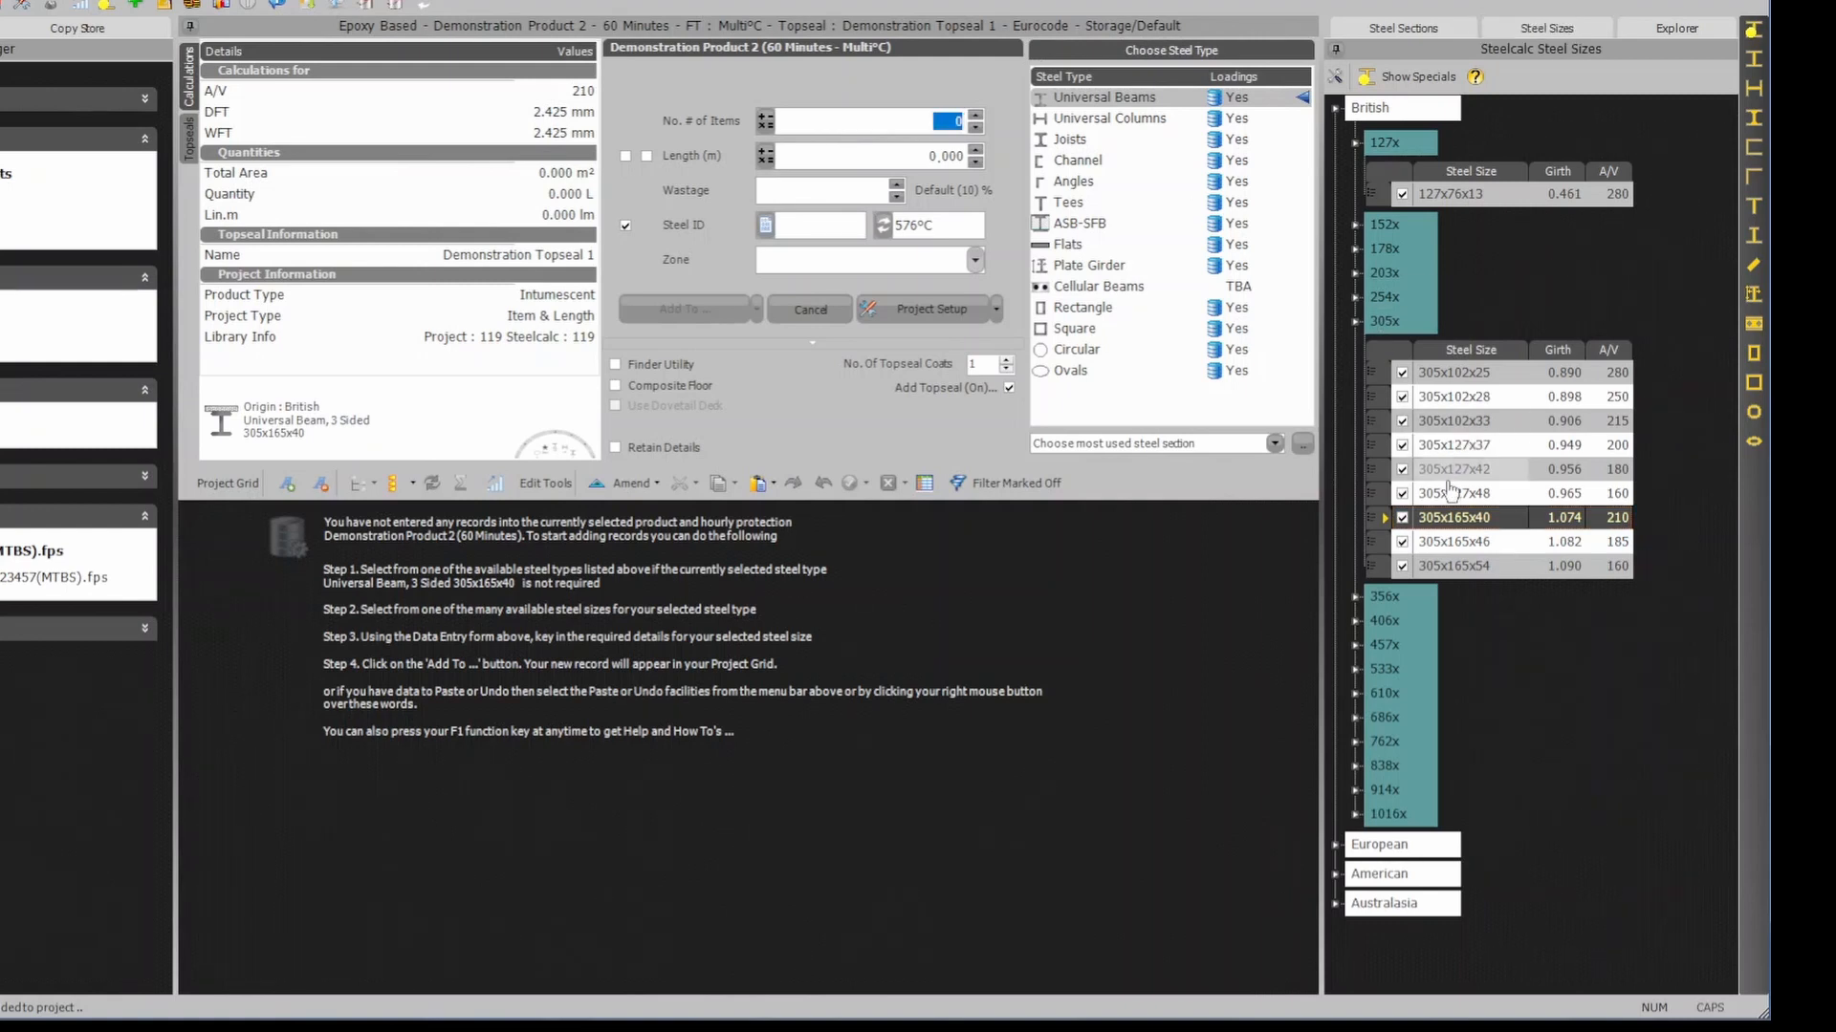
double_click(1453, 517)
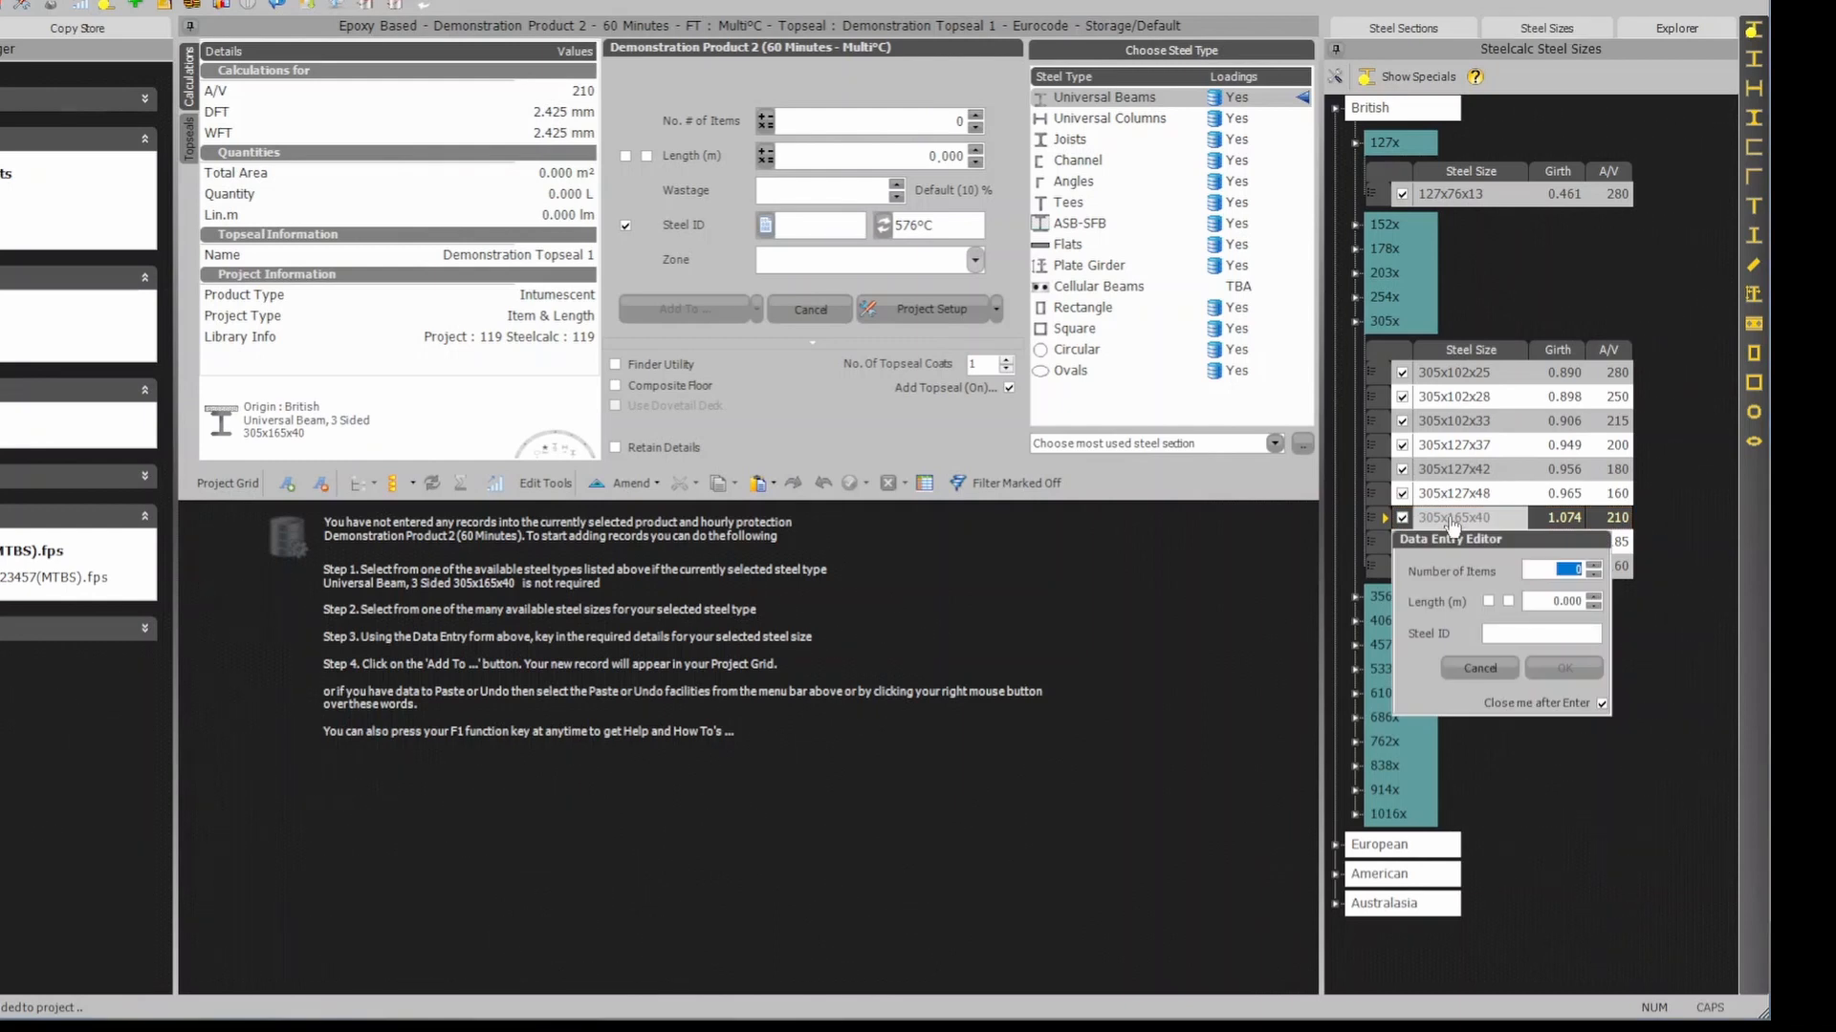
double_click(1468, 422)
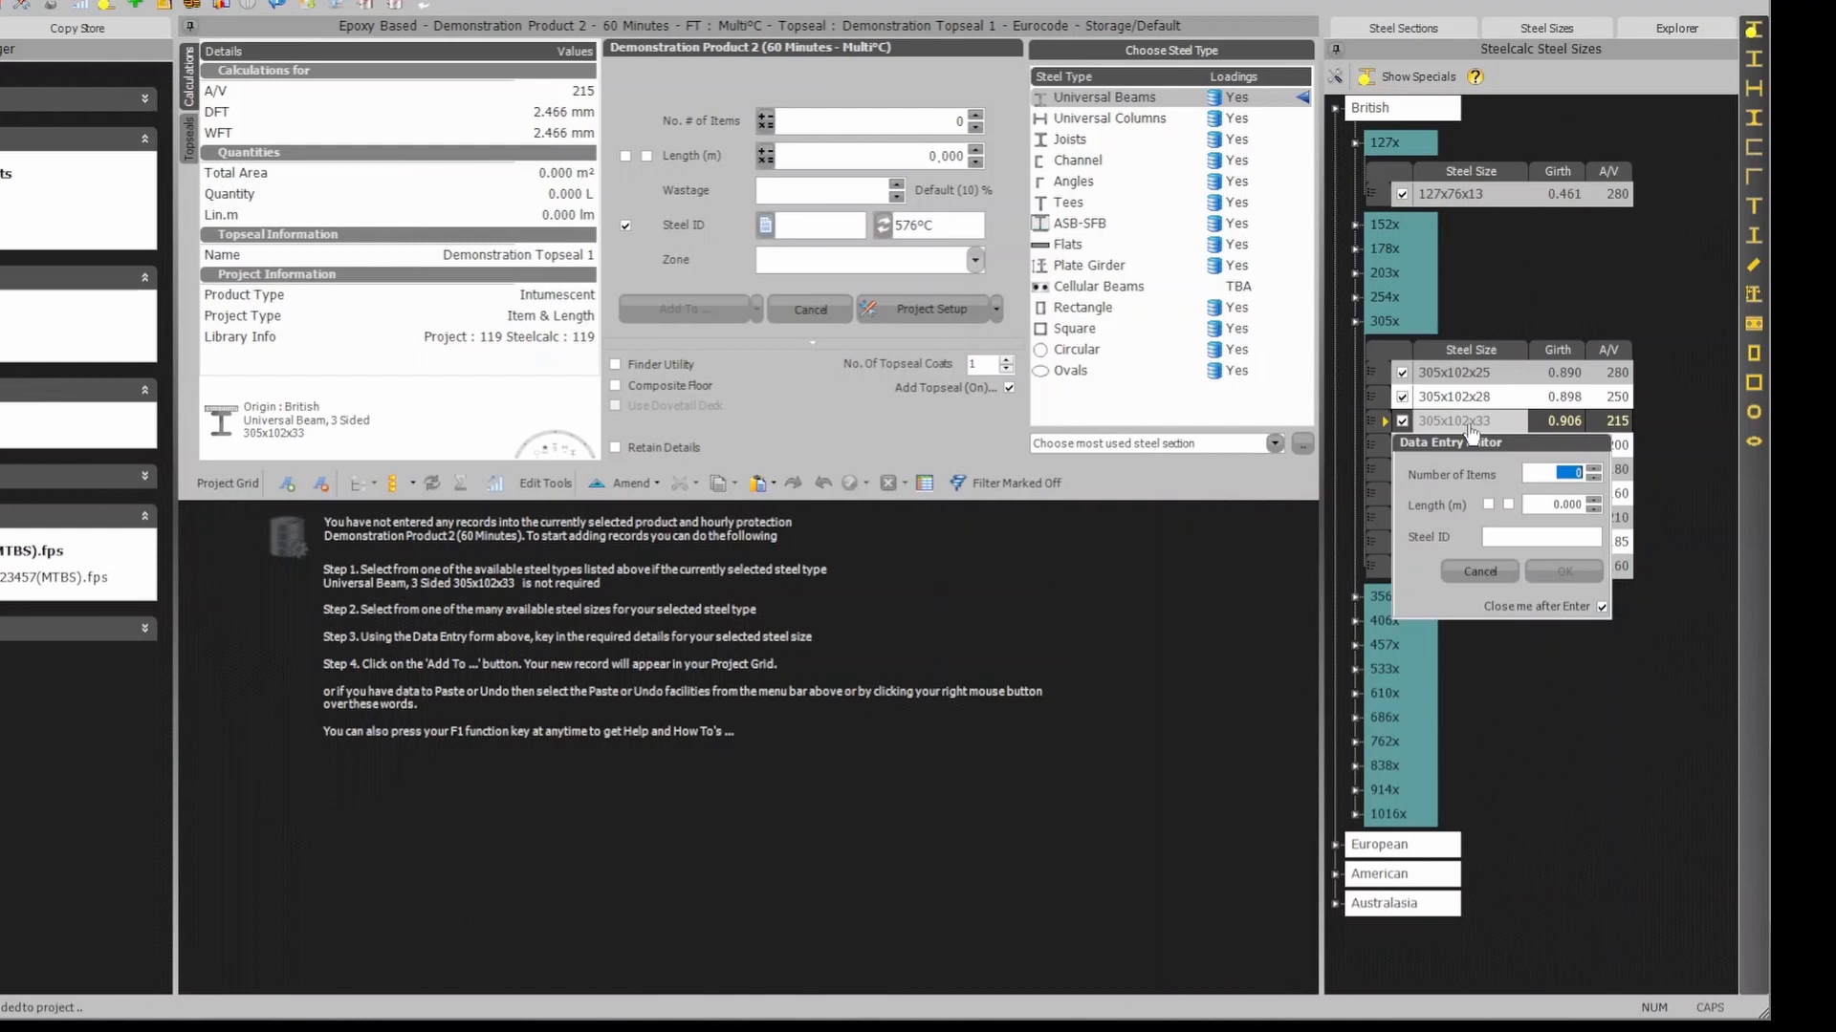
click(1480, 572)
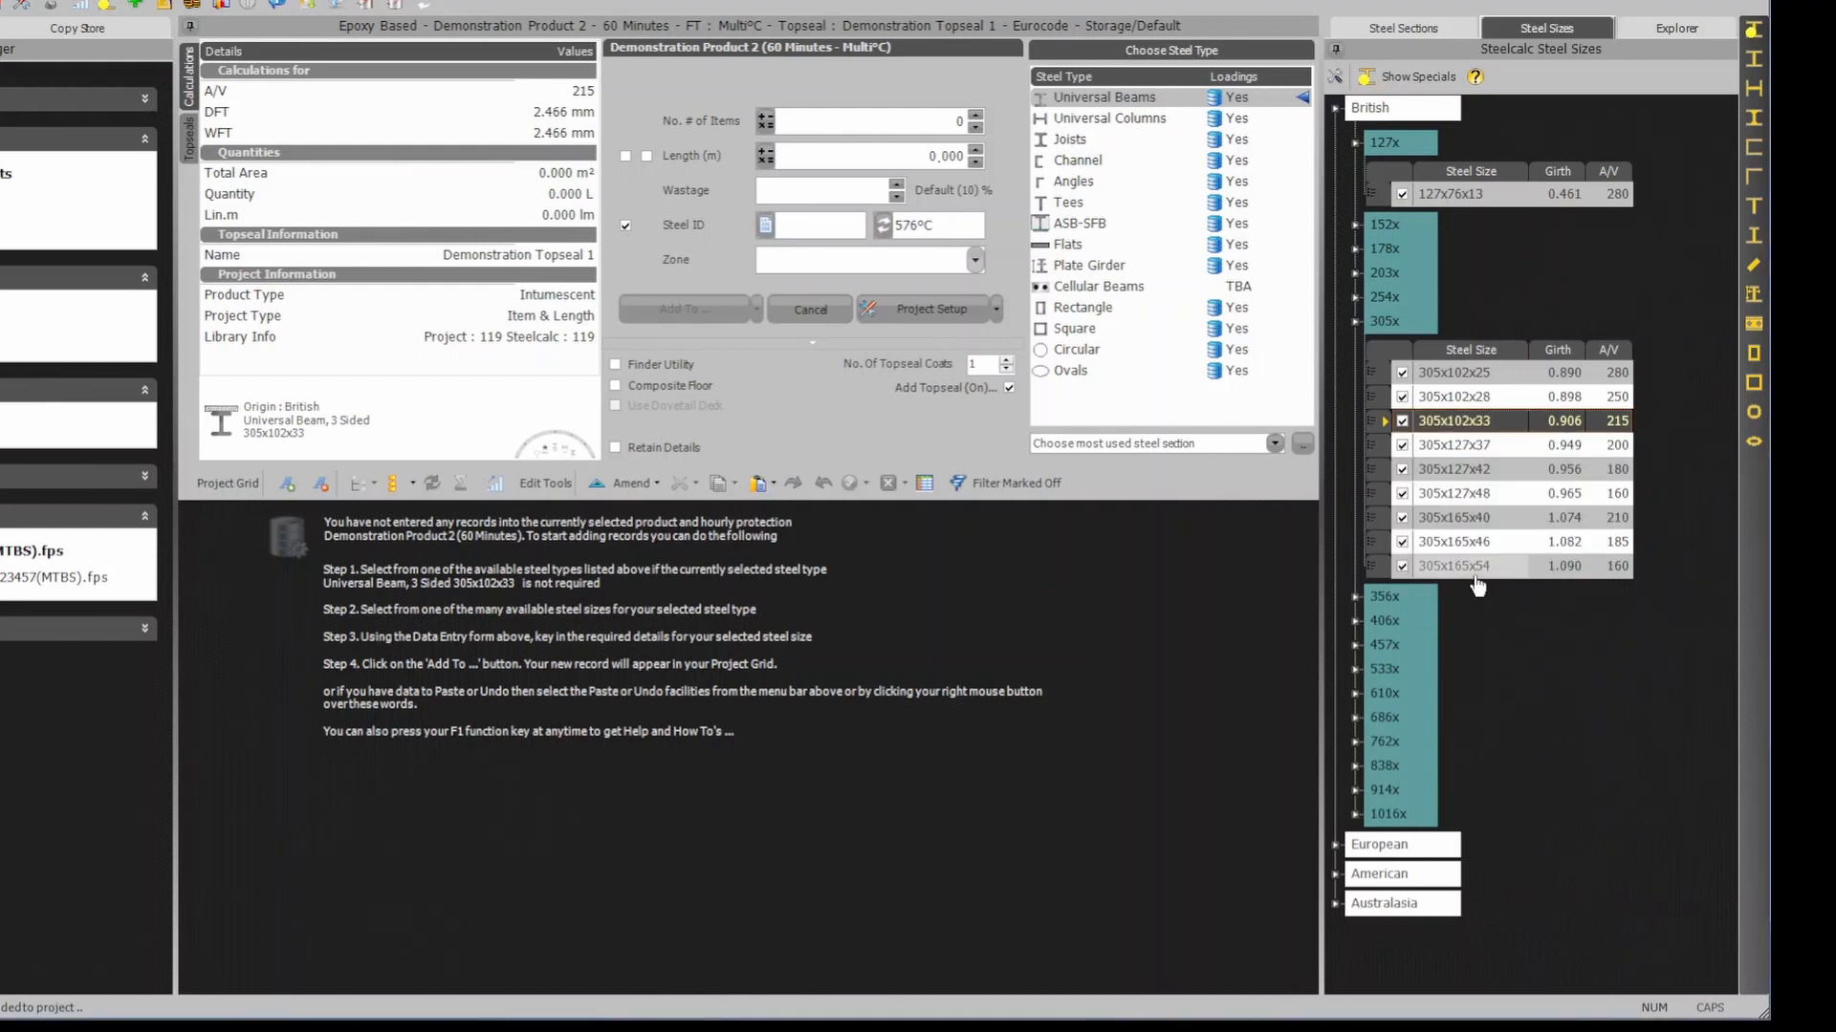
double_click(1376, 425)
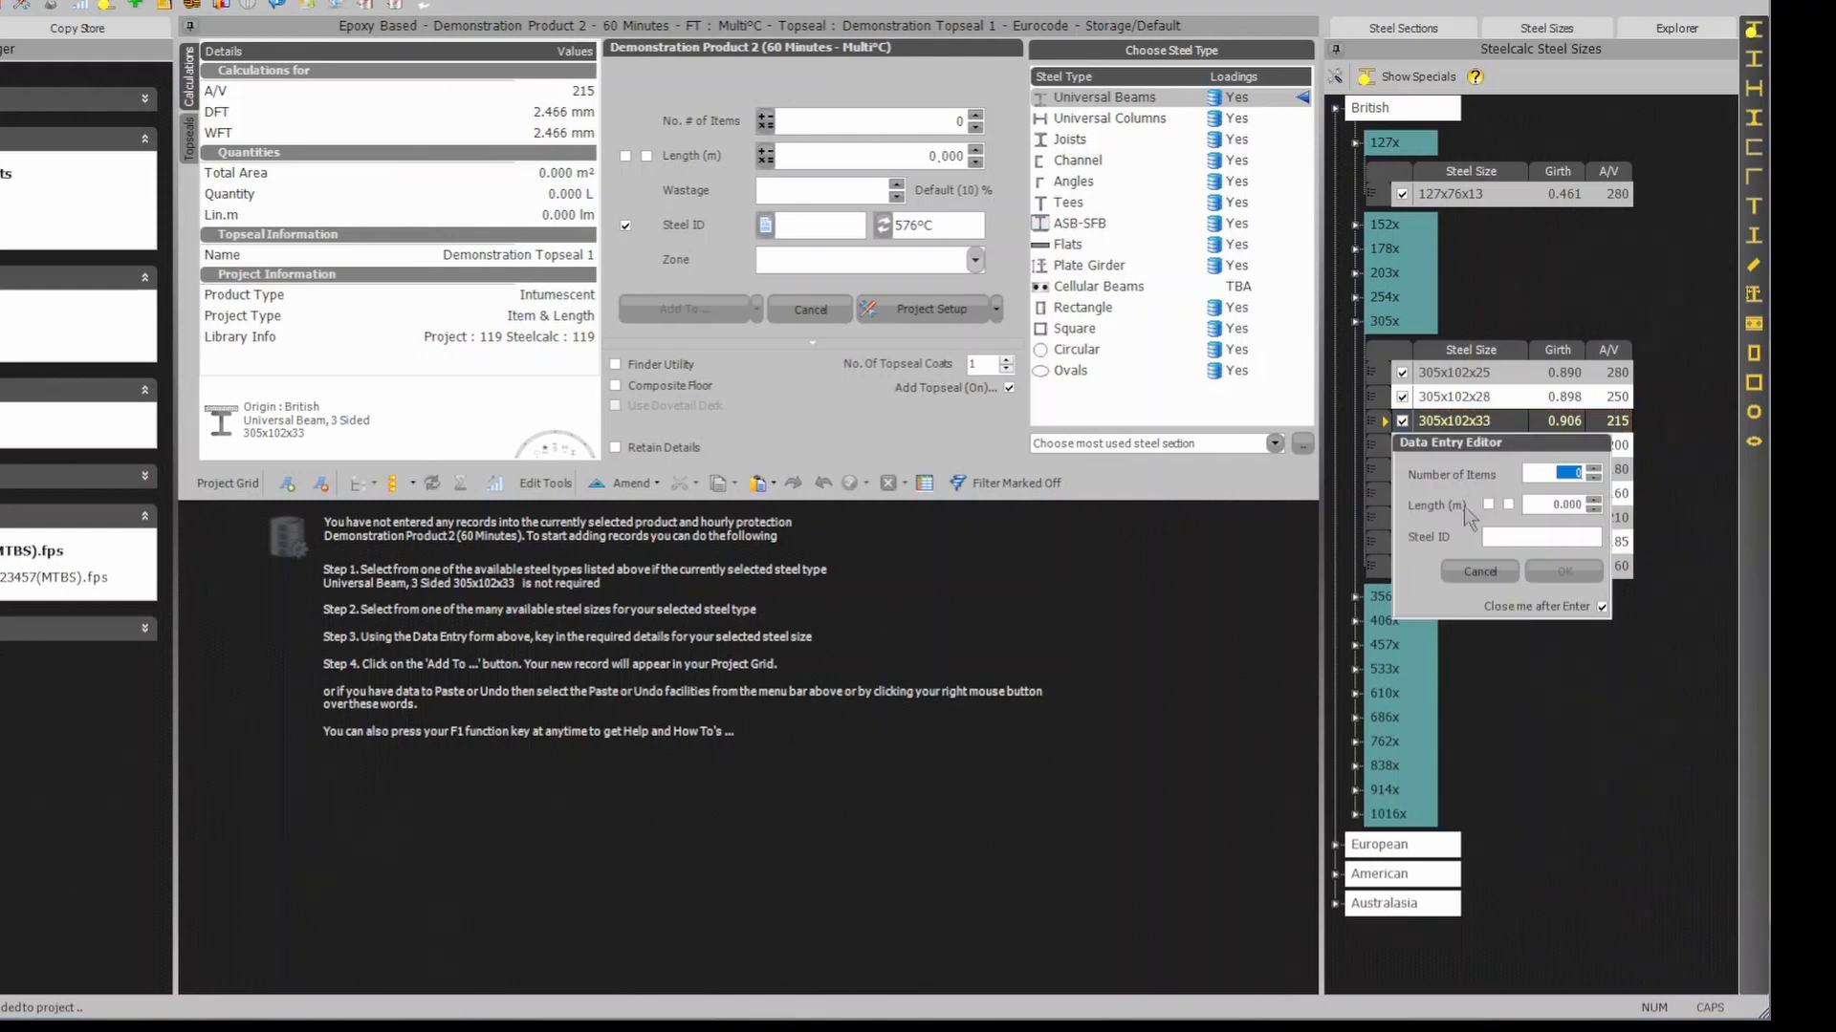
click(1480, 571)
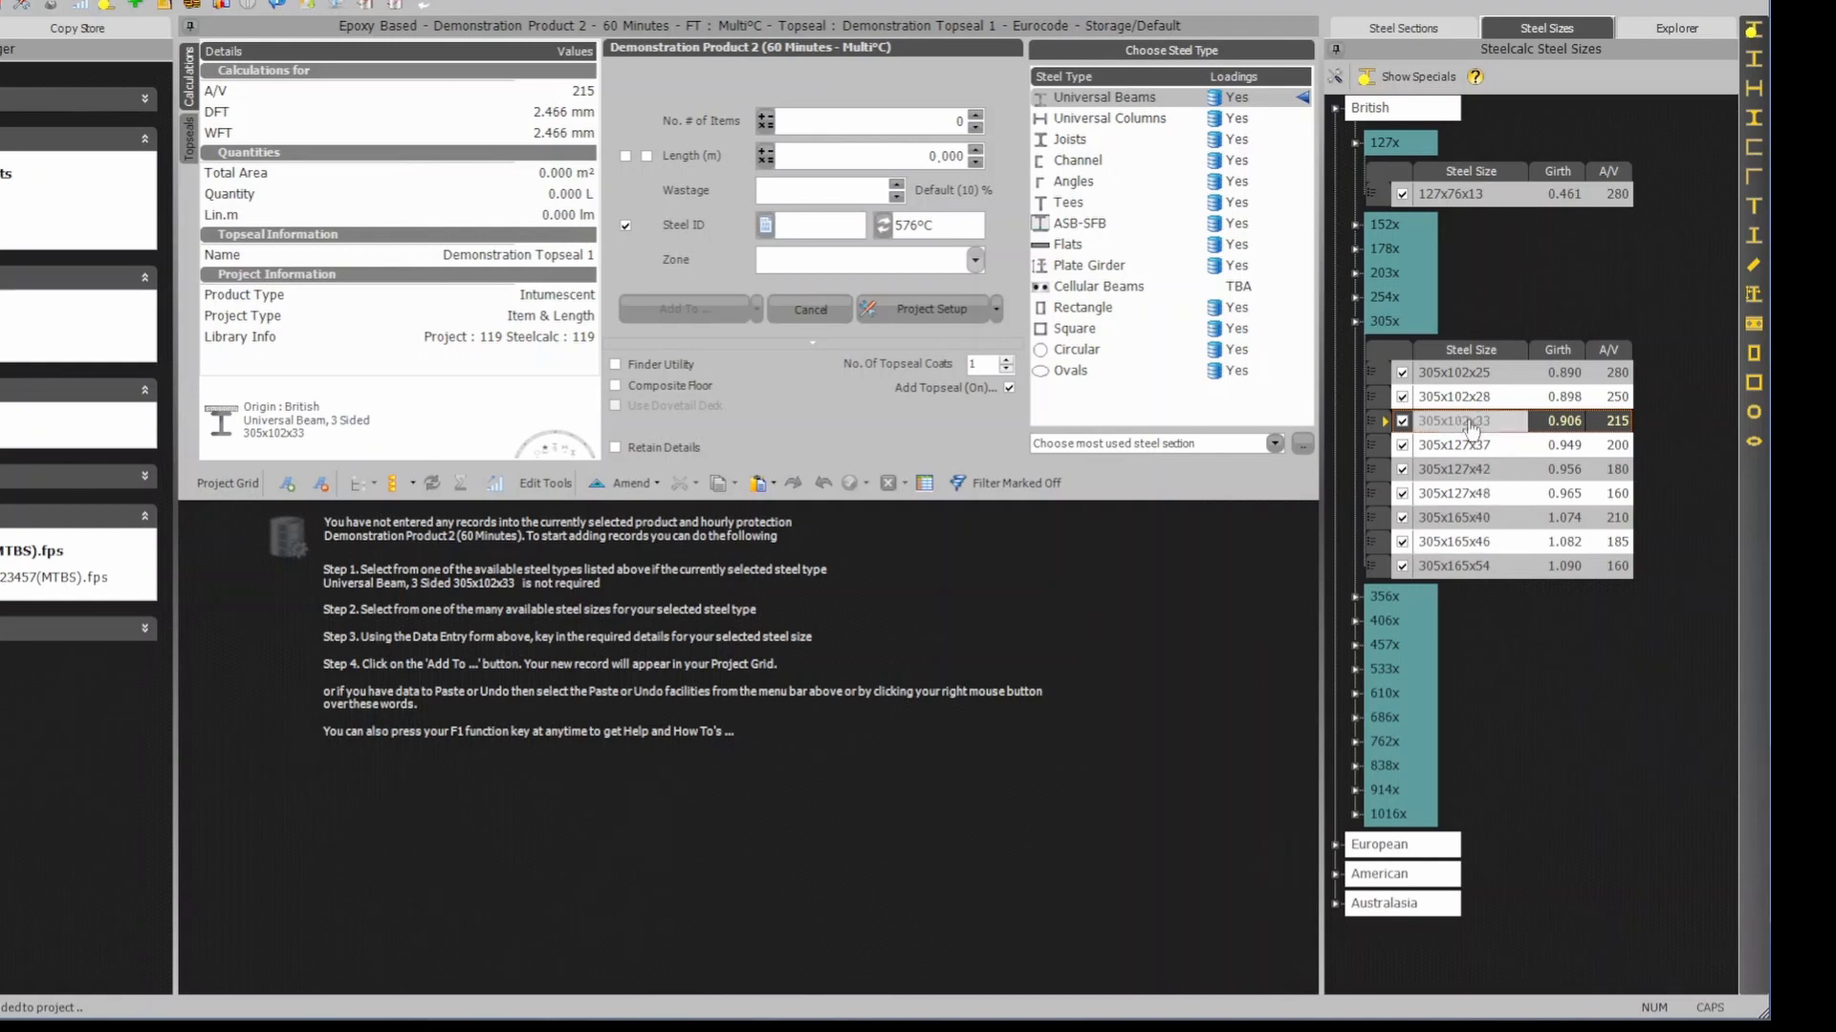
Hide the data entry selectors in the steel sizes list and select size 305x127x42.
click(1336, 79)
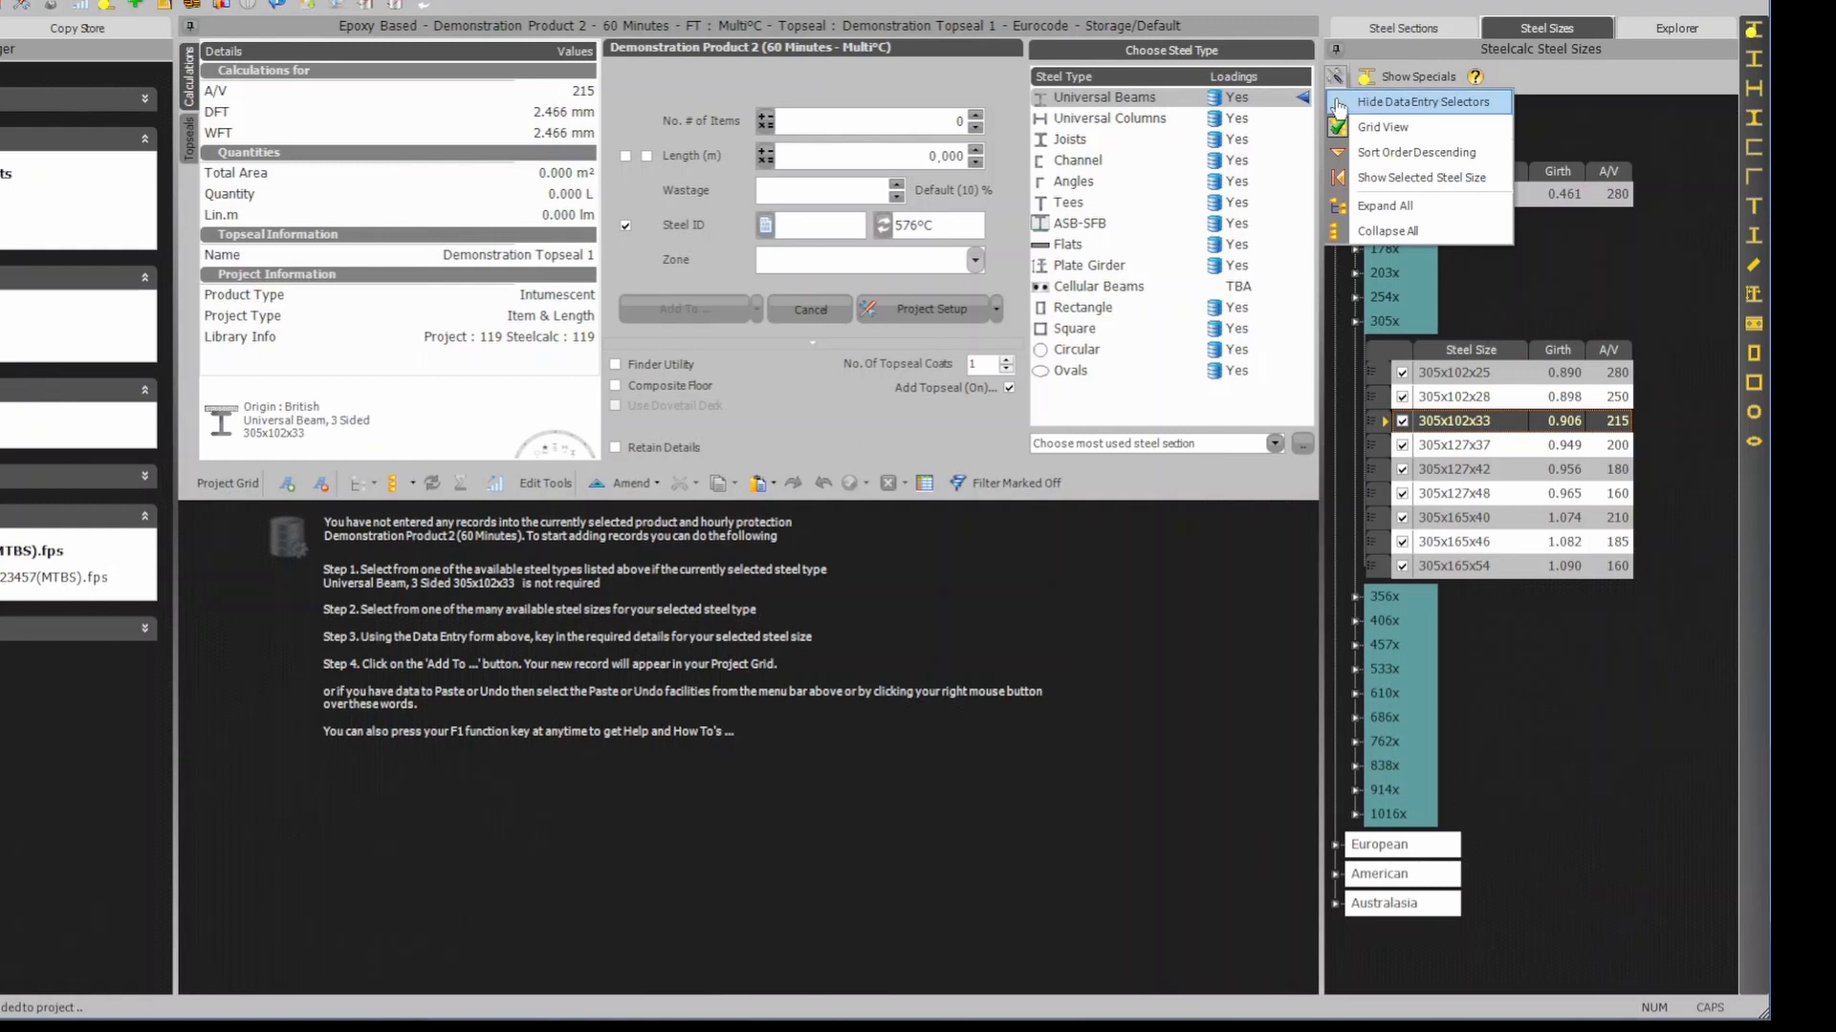
click(1338, 105)
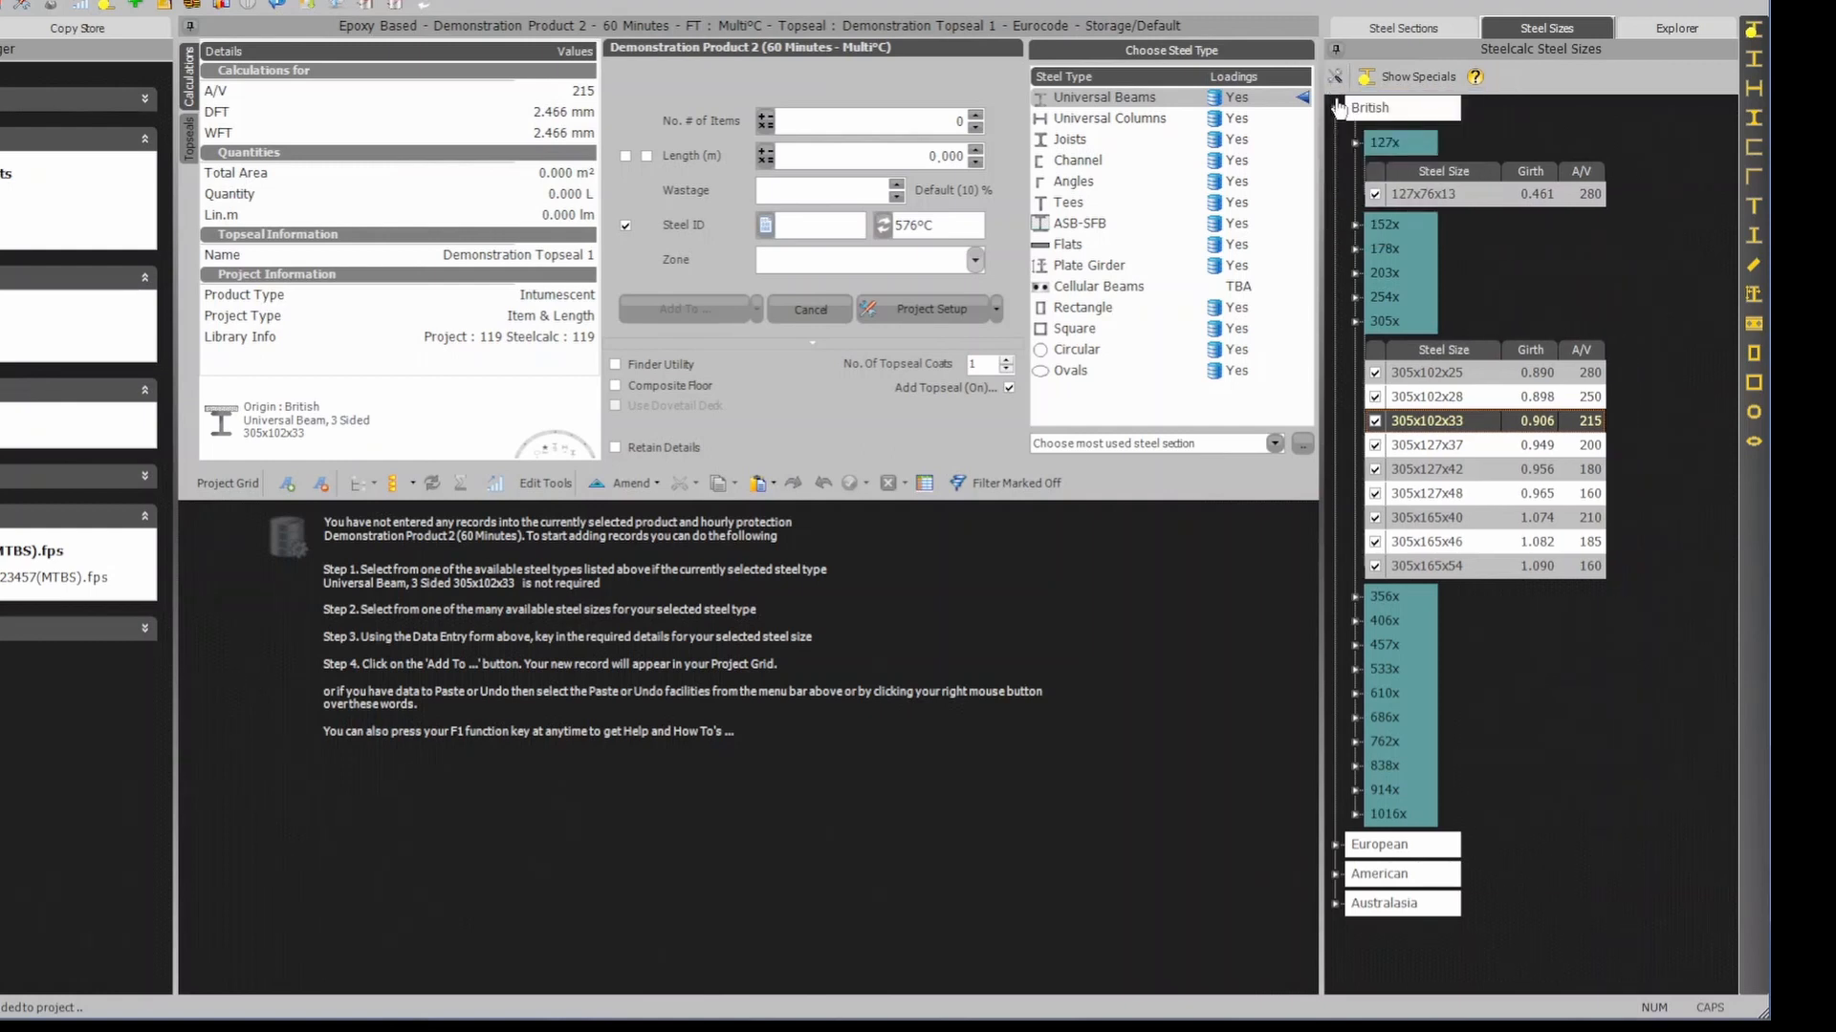
click(1335, 76)
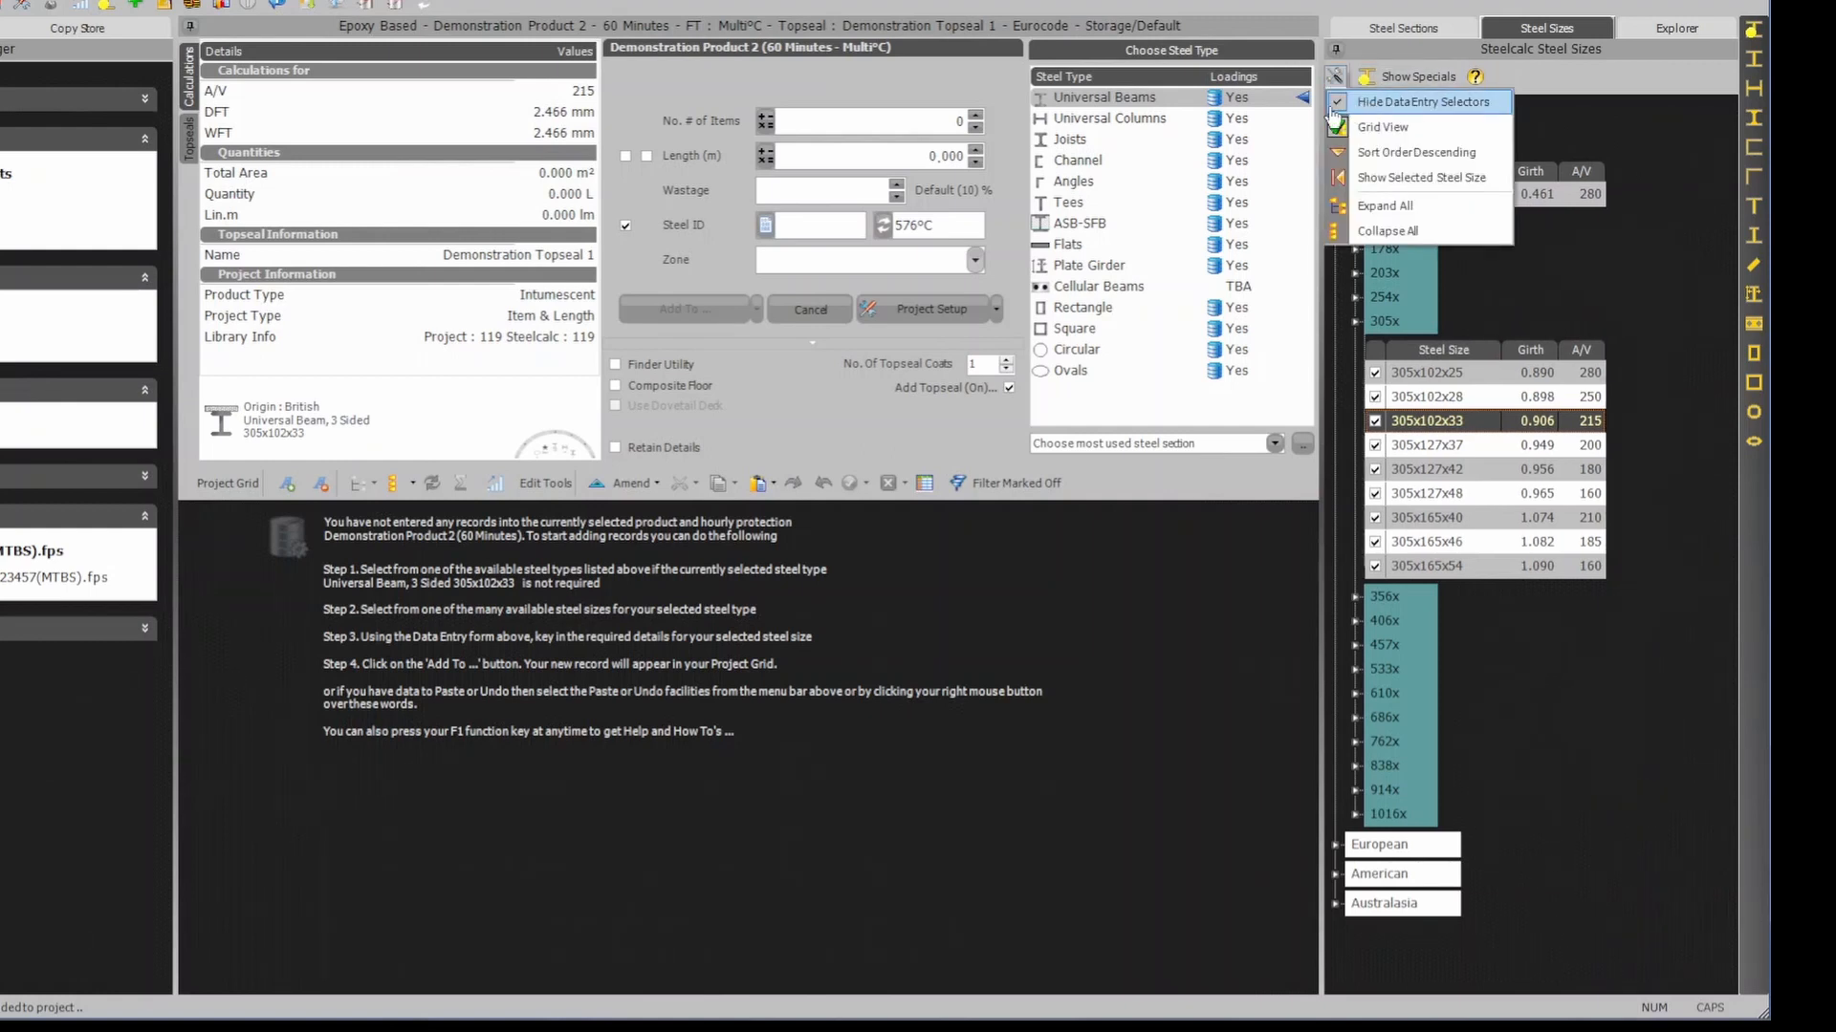
click(1463, 451)
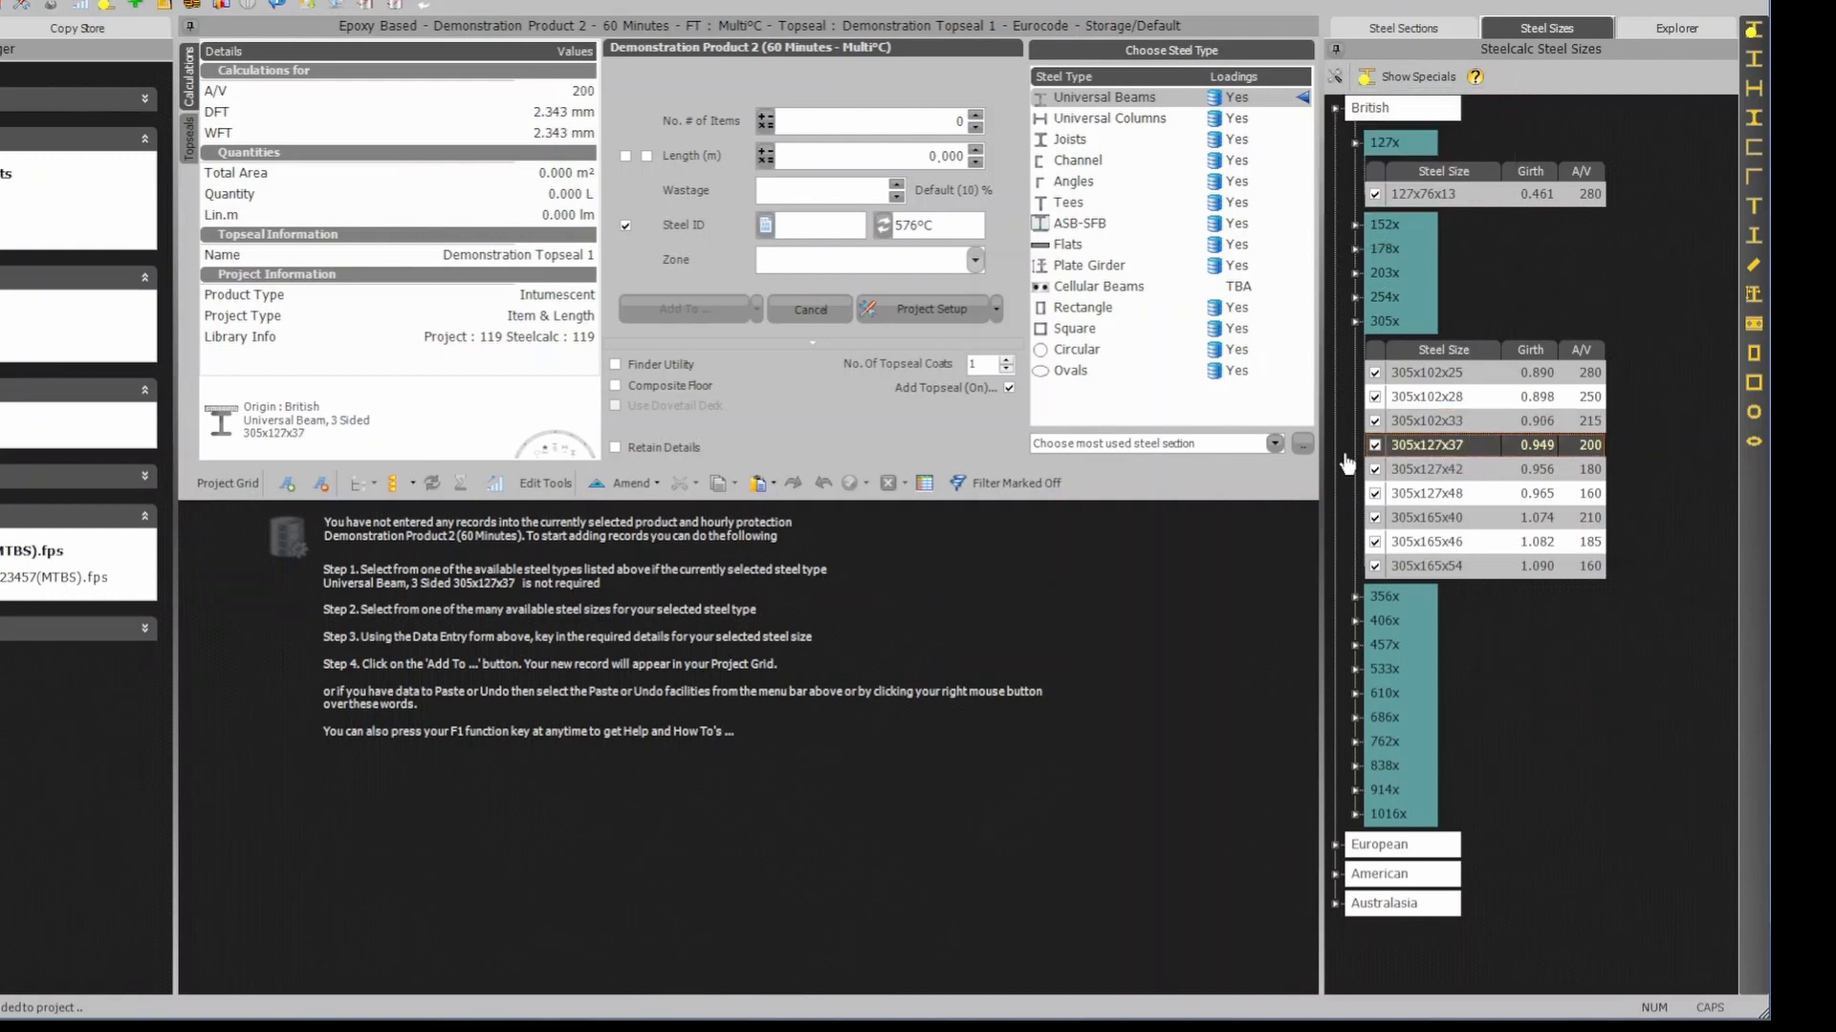
click(1415, 472)
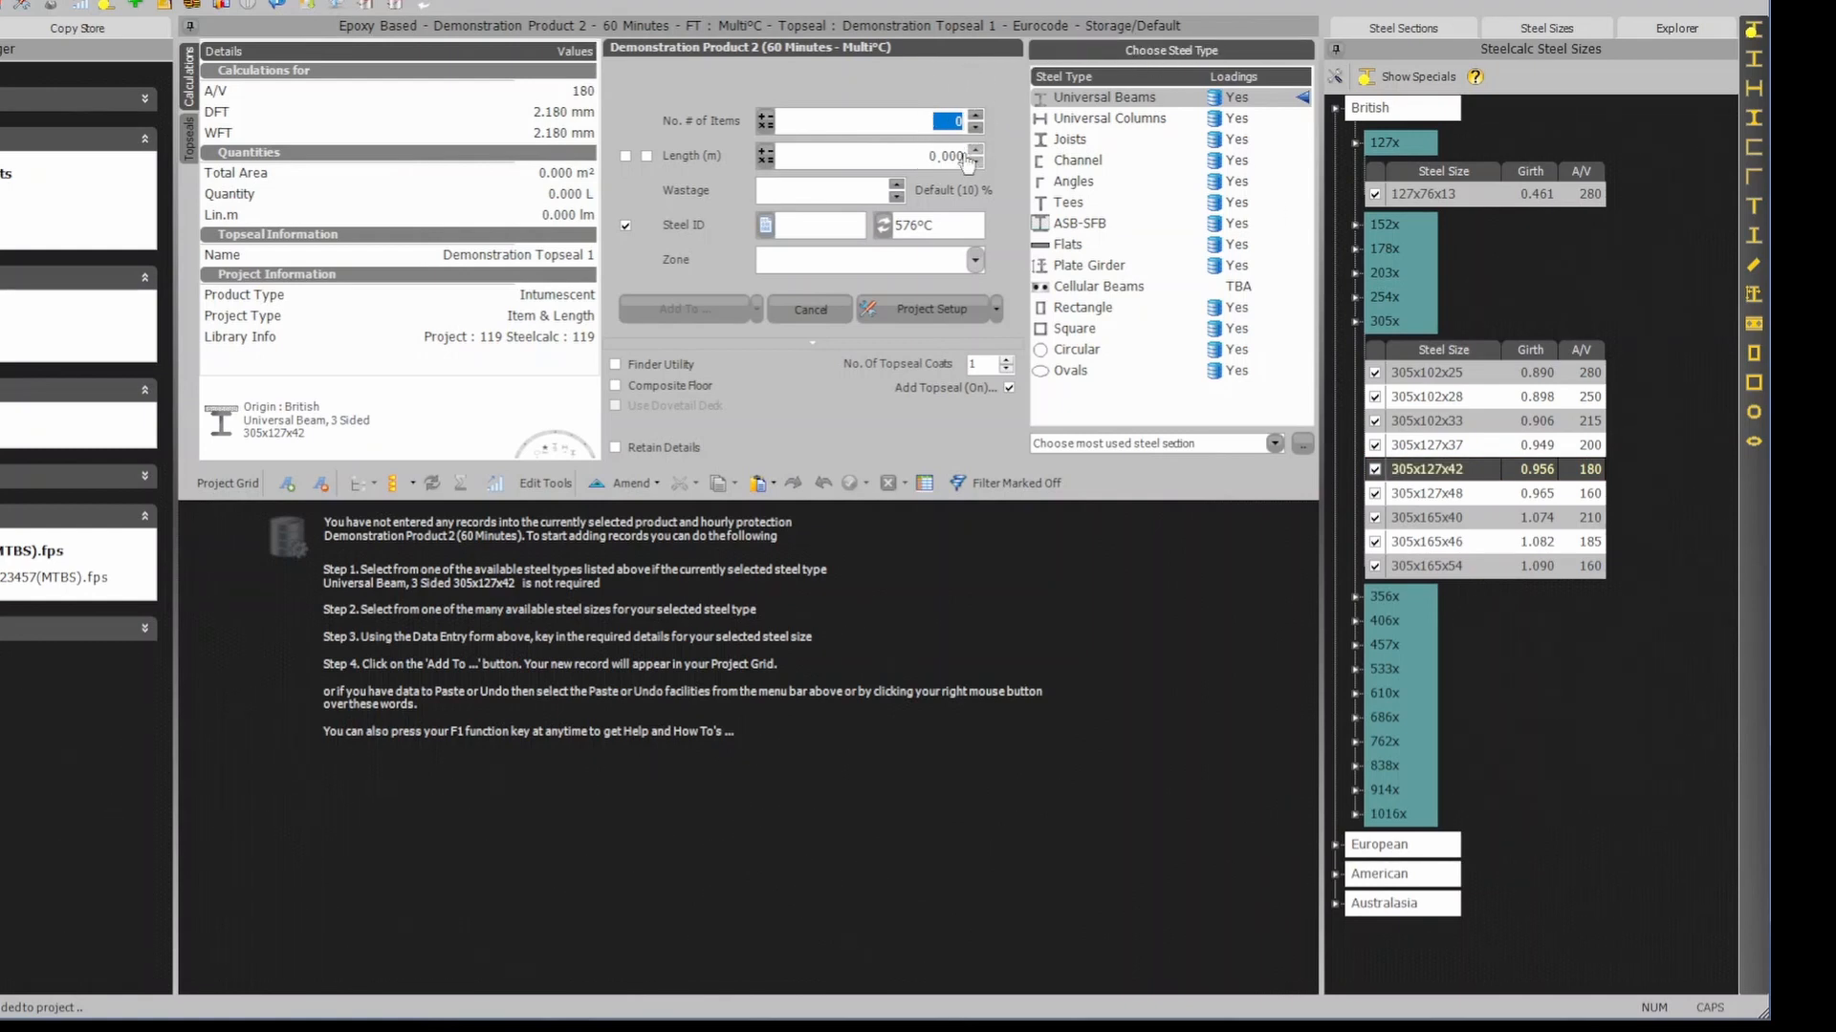
Add a record of 3 three-sided 305x165x46 universal beams, each 6.32 m long, in zone BEAMS.
click(1460, 542)
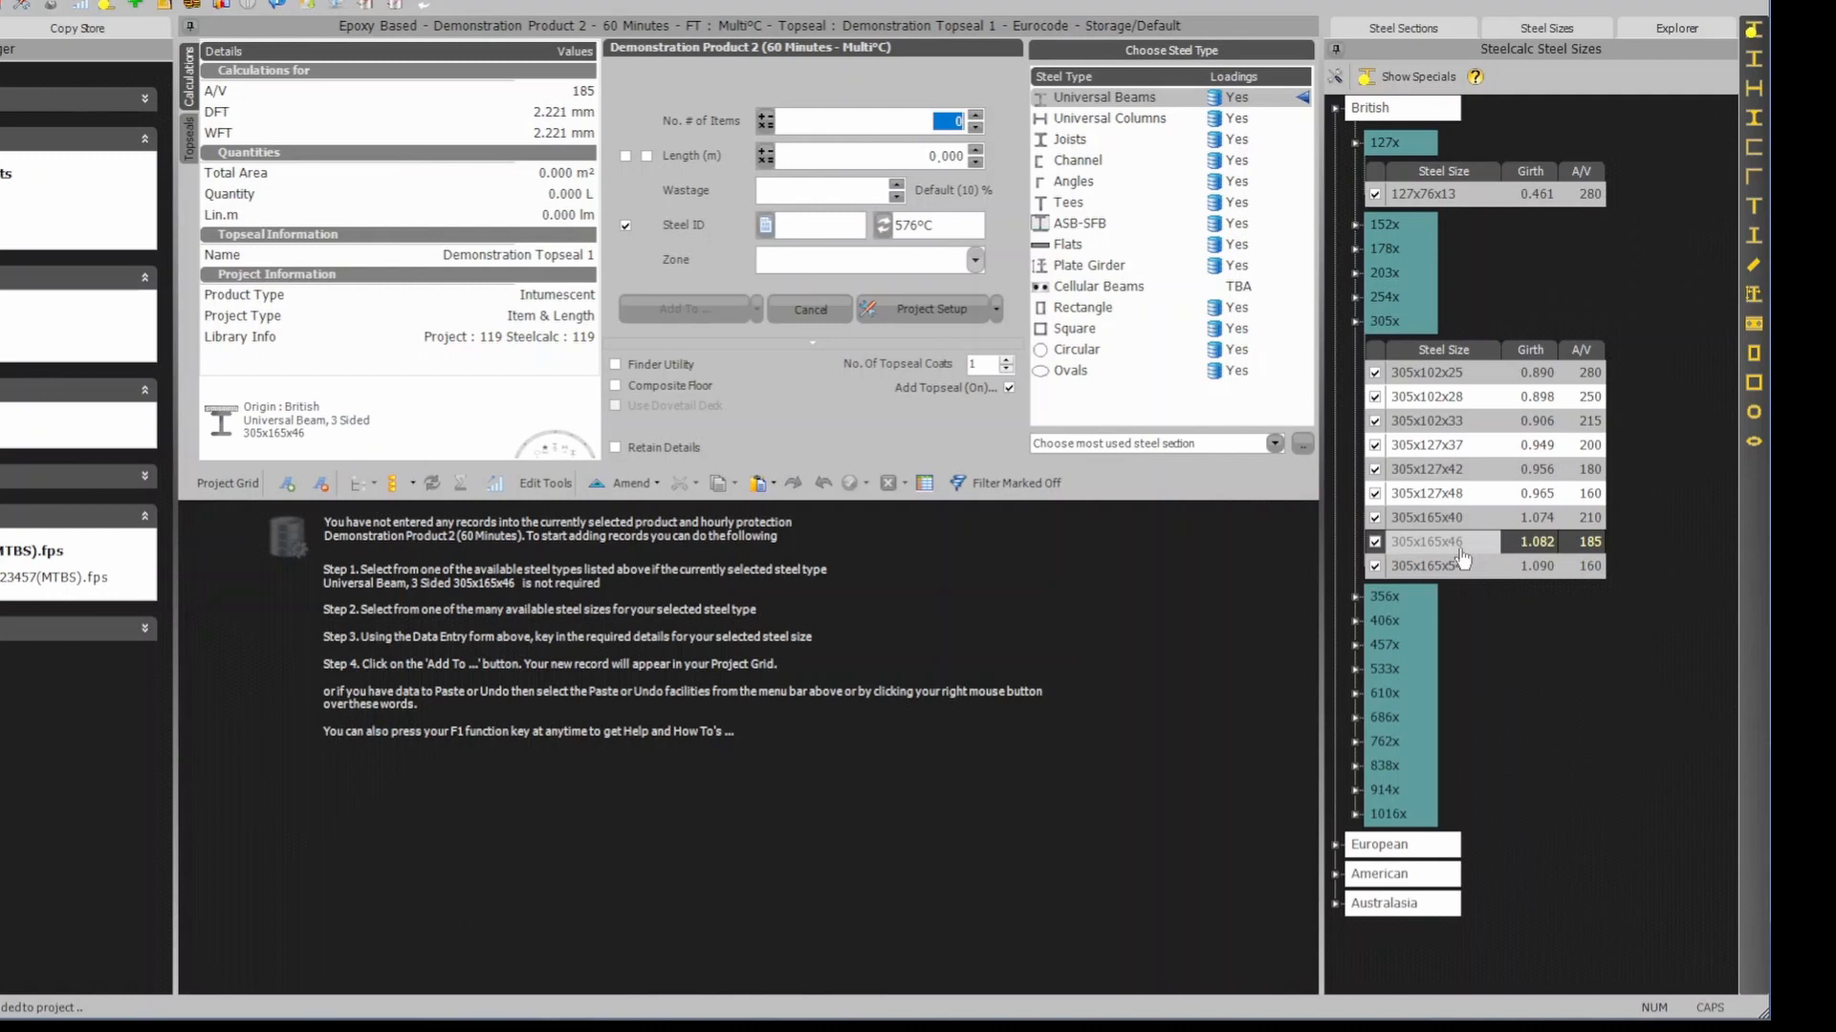
text(3)
key(Tab)
text(6,32)
key(Tab)
text(BEAMS)
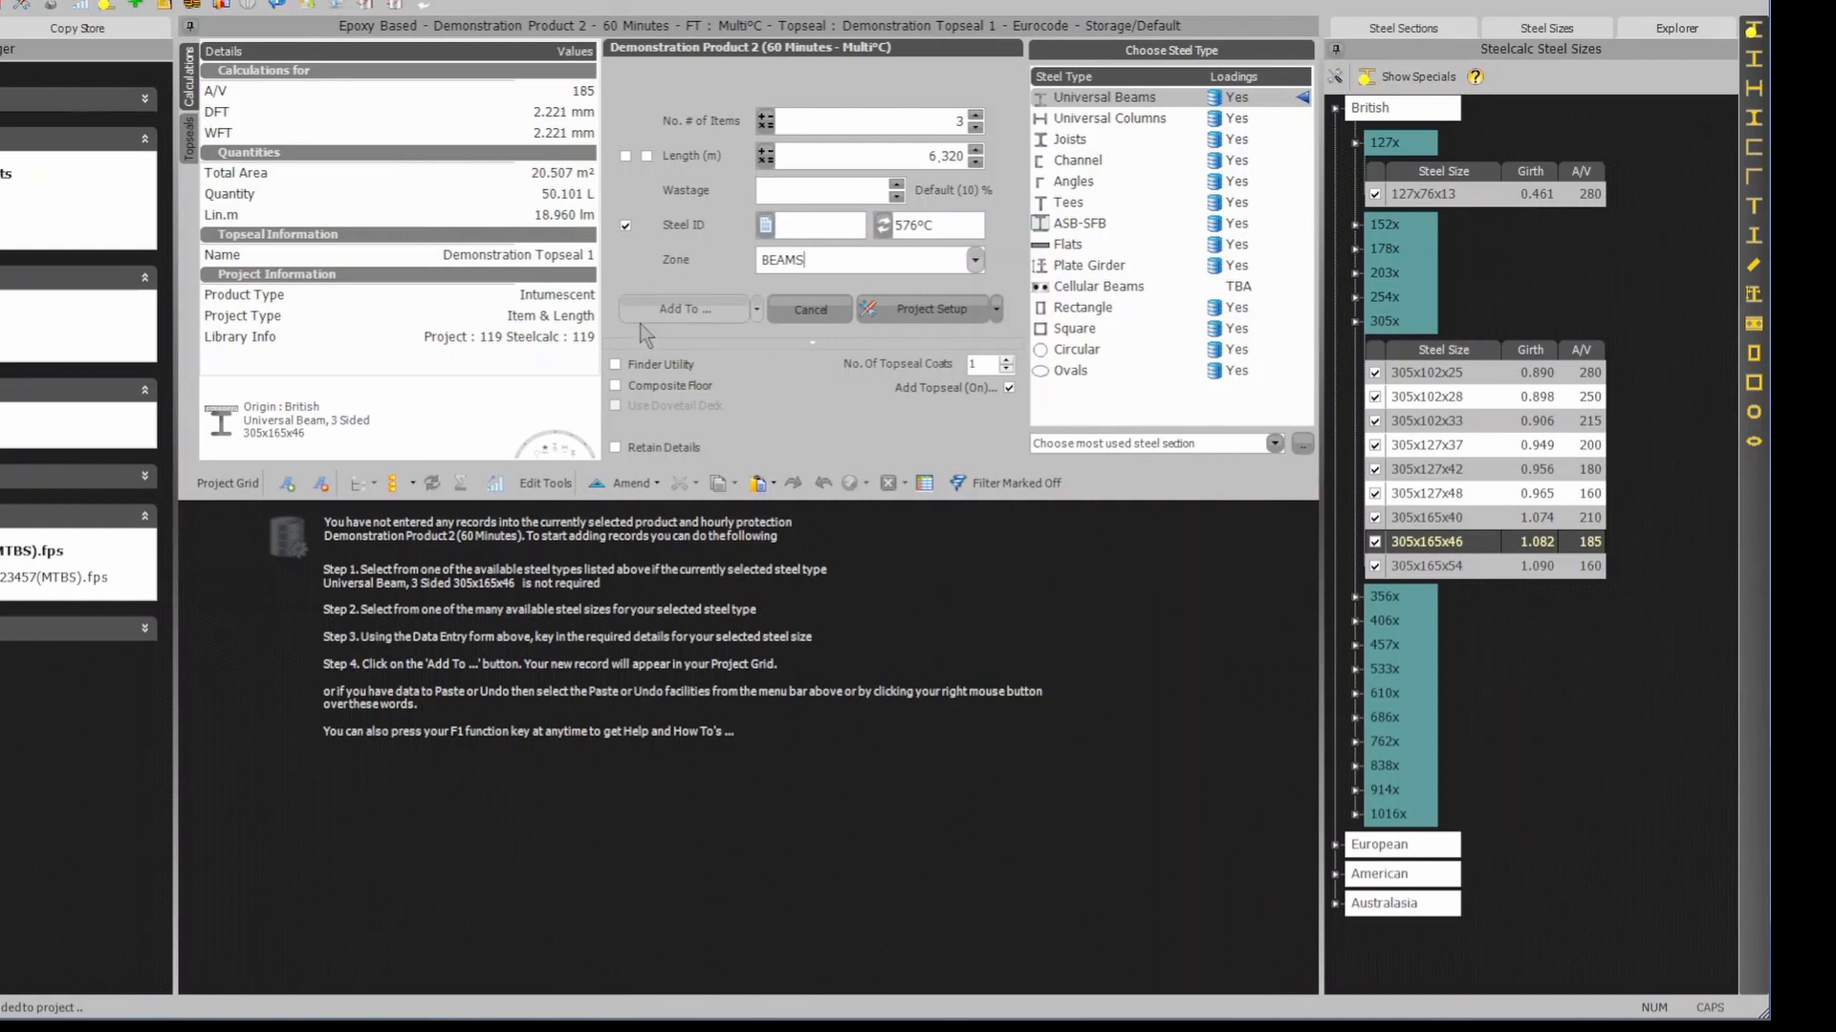
click(690, 312)
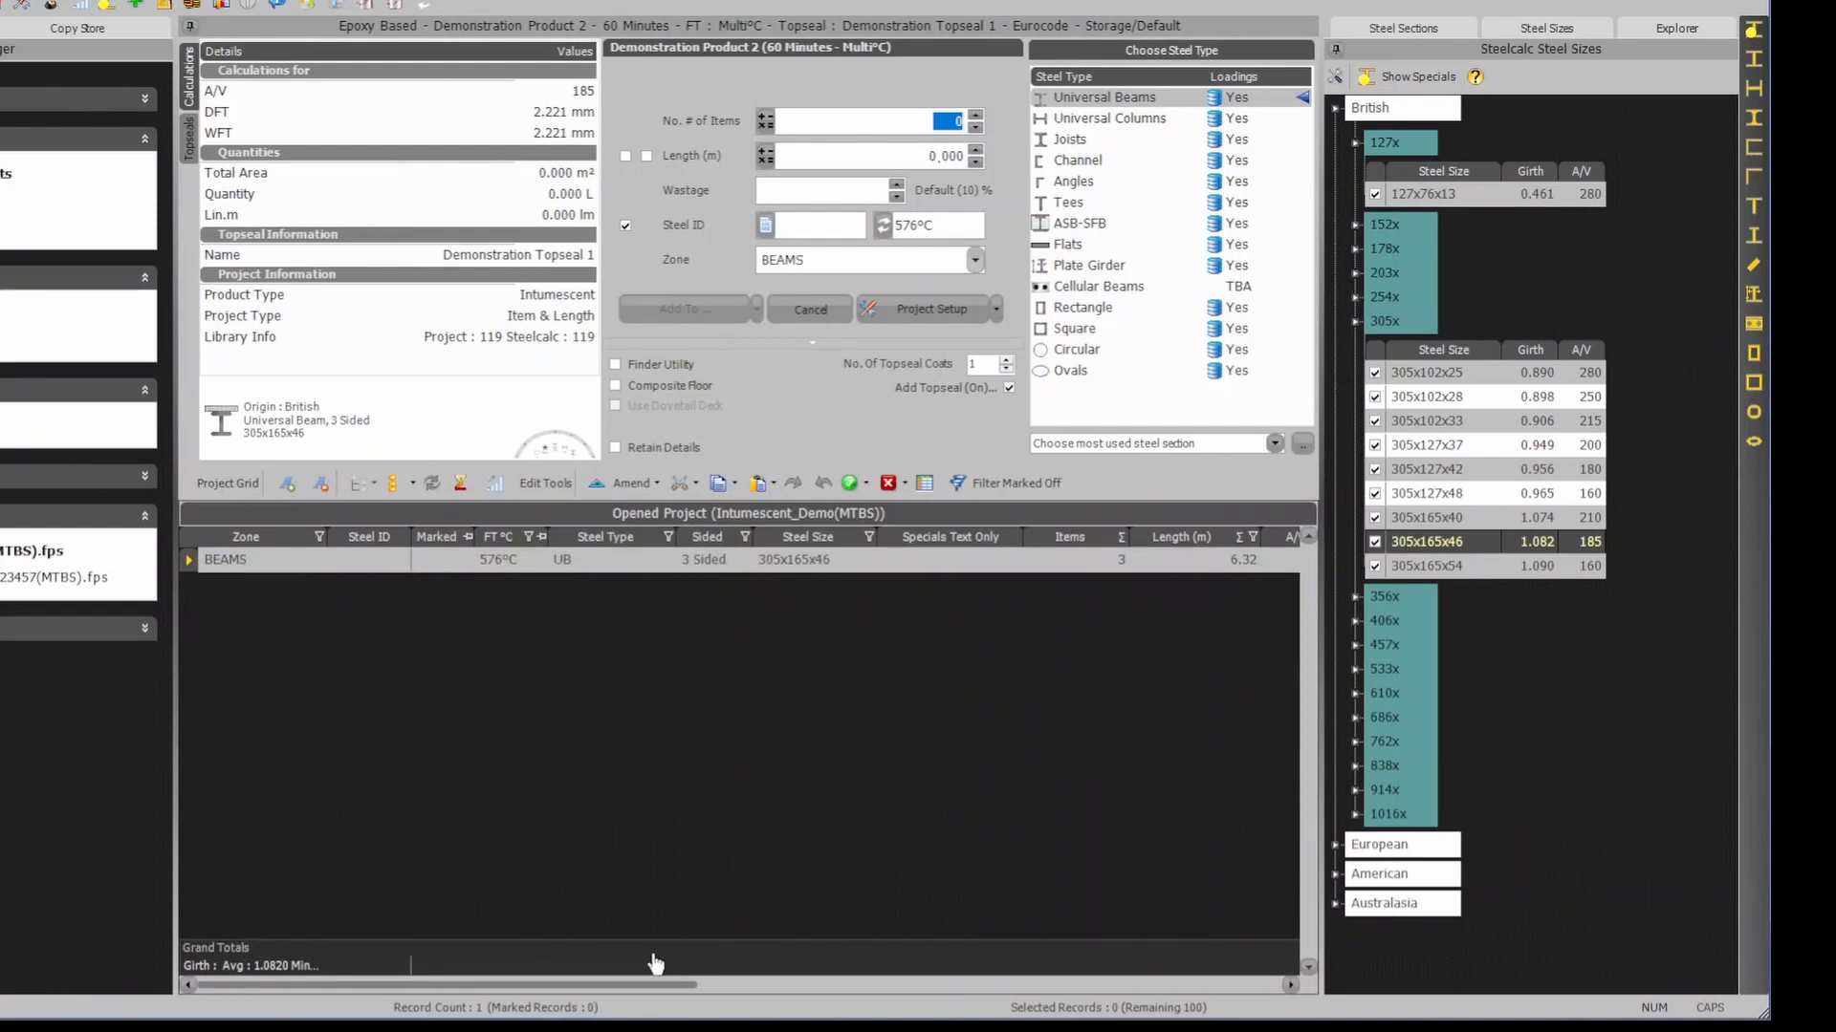
drag(646, 985, 561, 906)
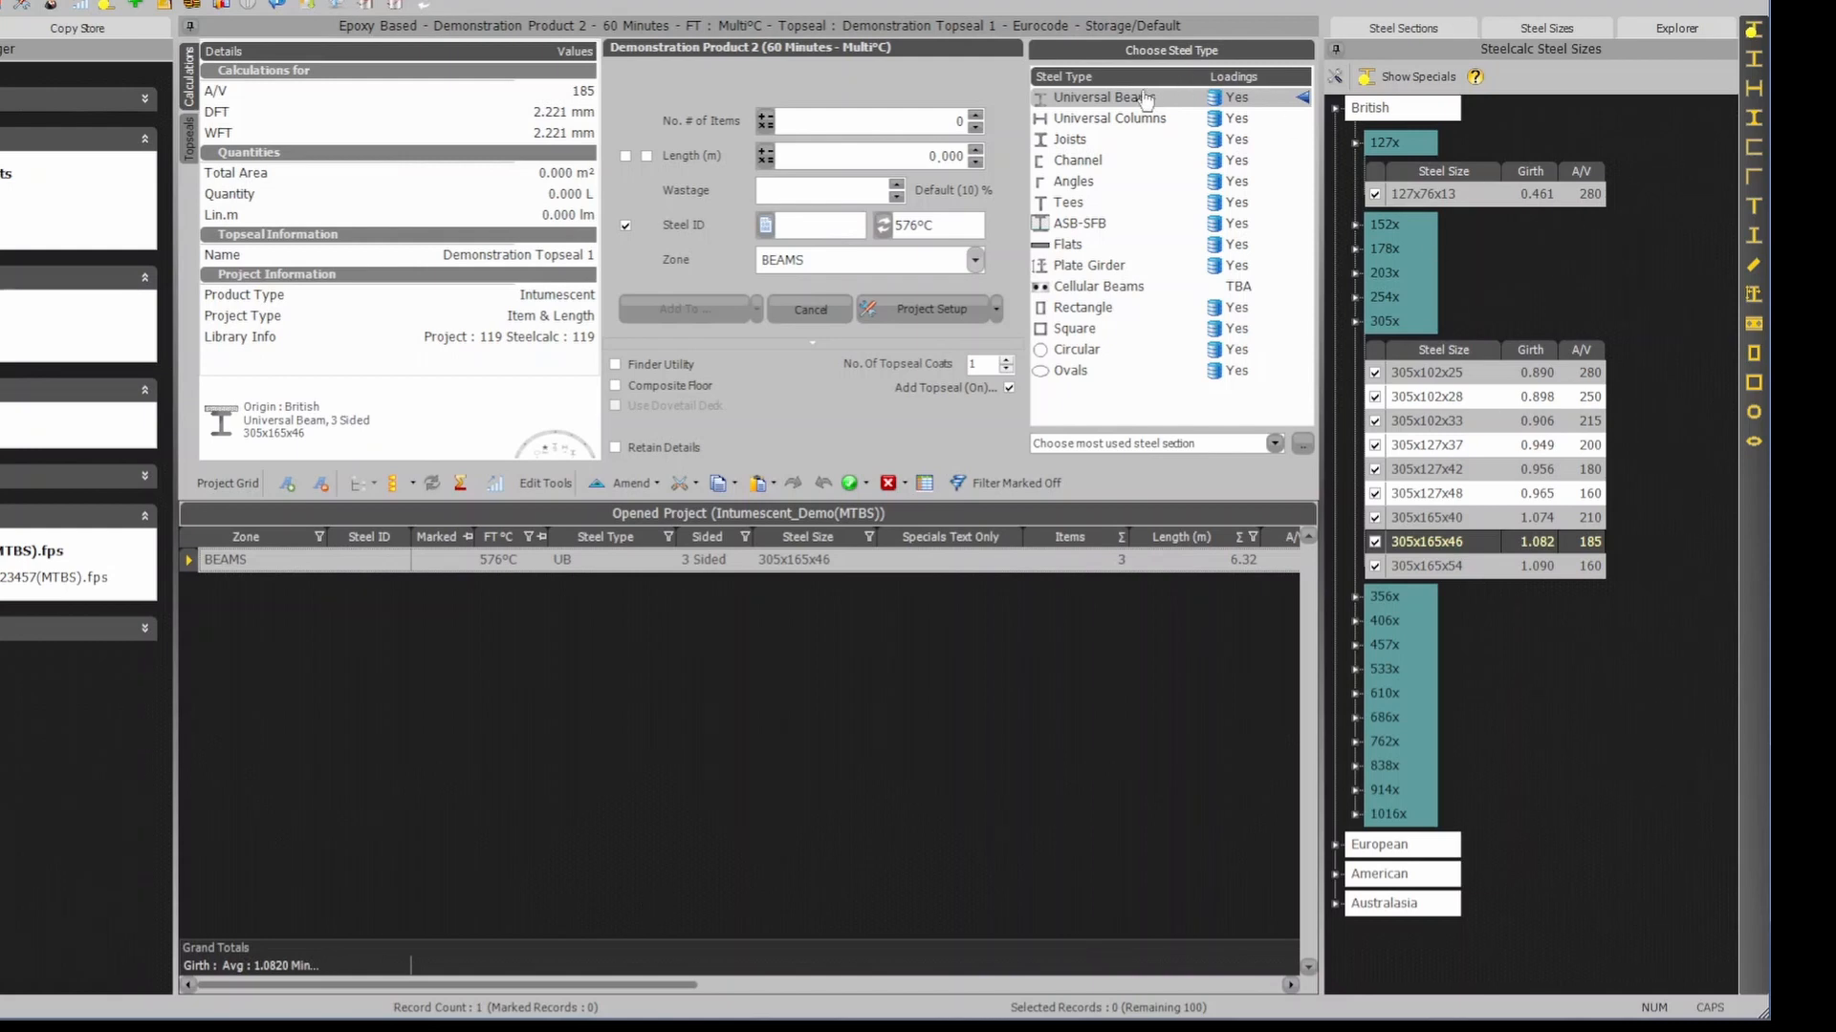
Choose the four-sided Universal Column section, expand the British 305x sizes and select 305x305x158.
mouse_move(1073, 129)
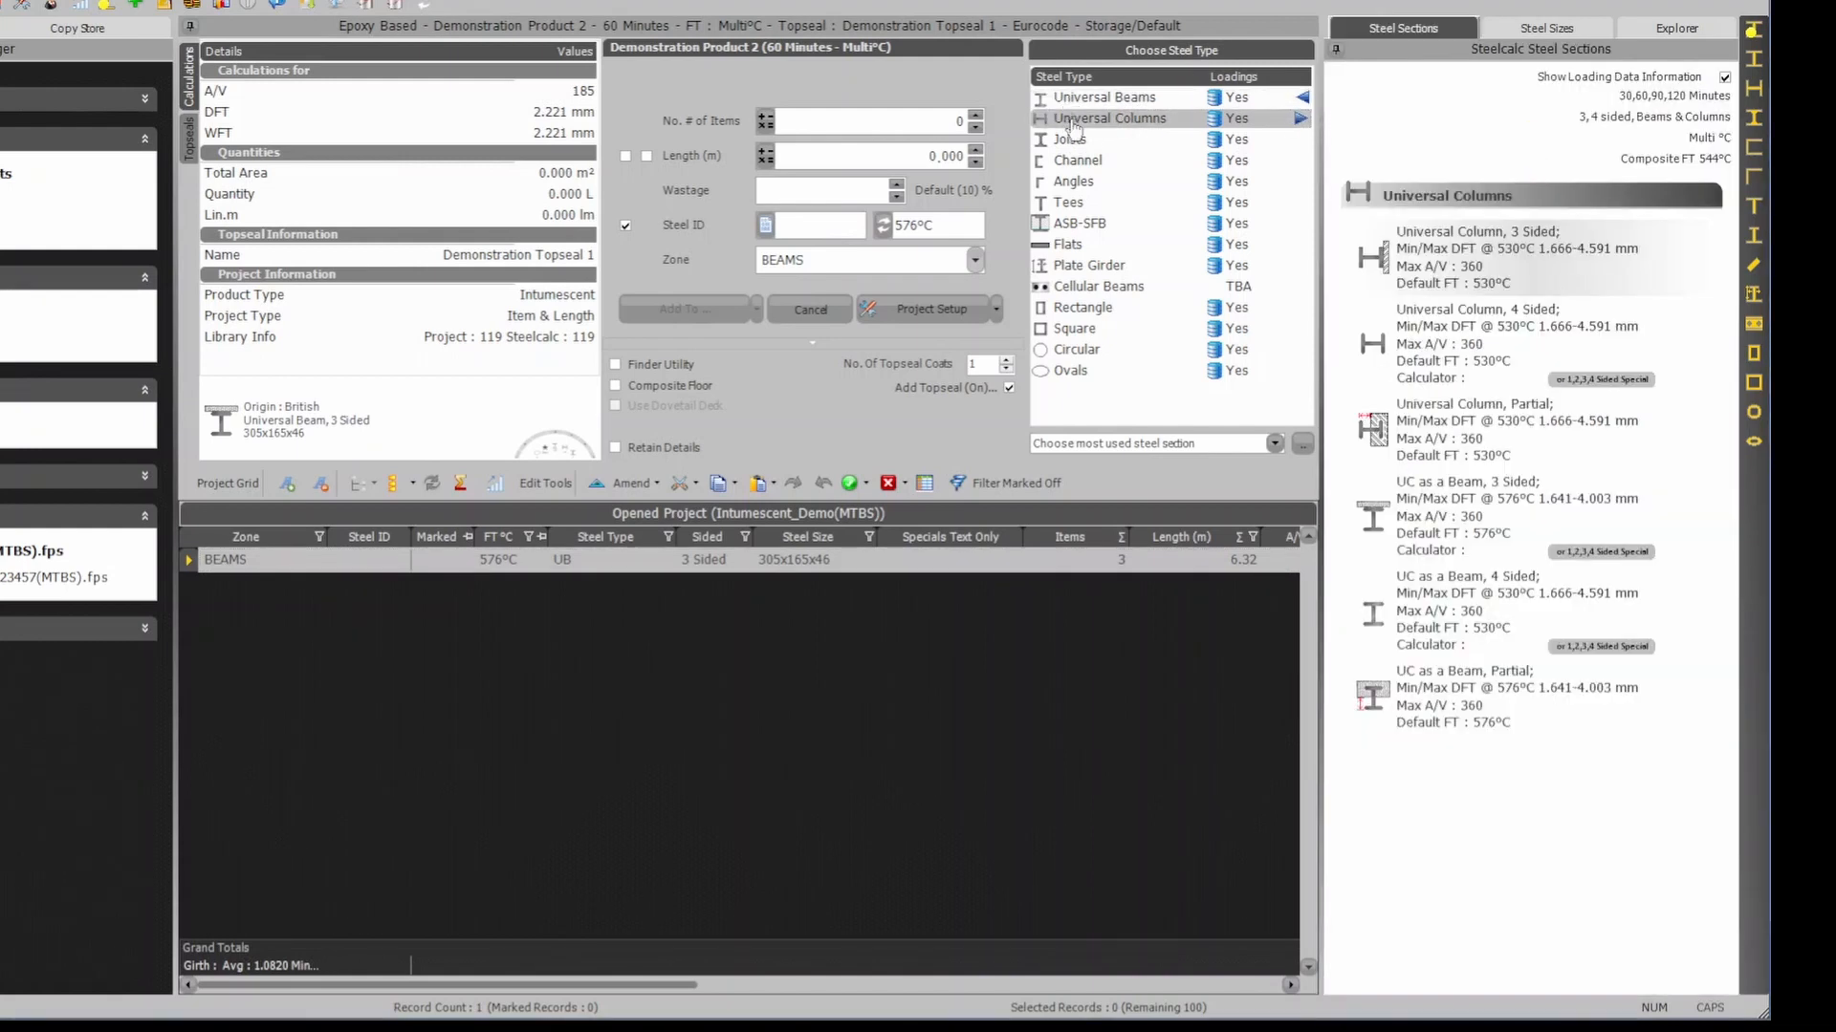
click(1447, 355)
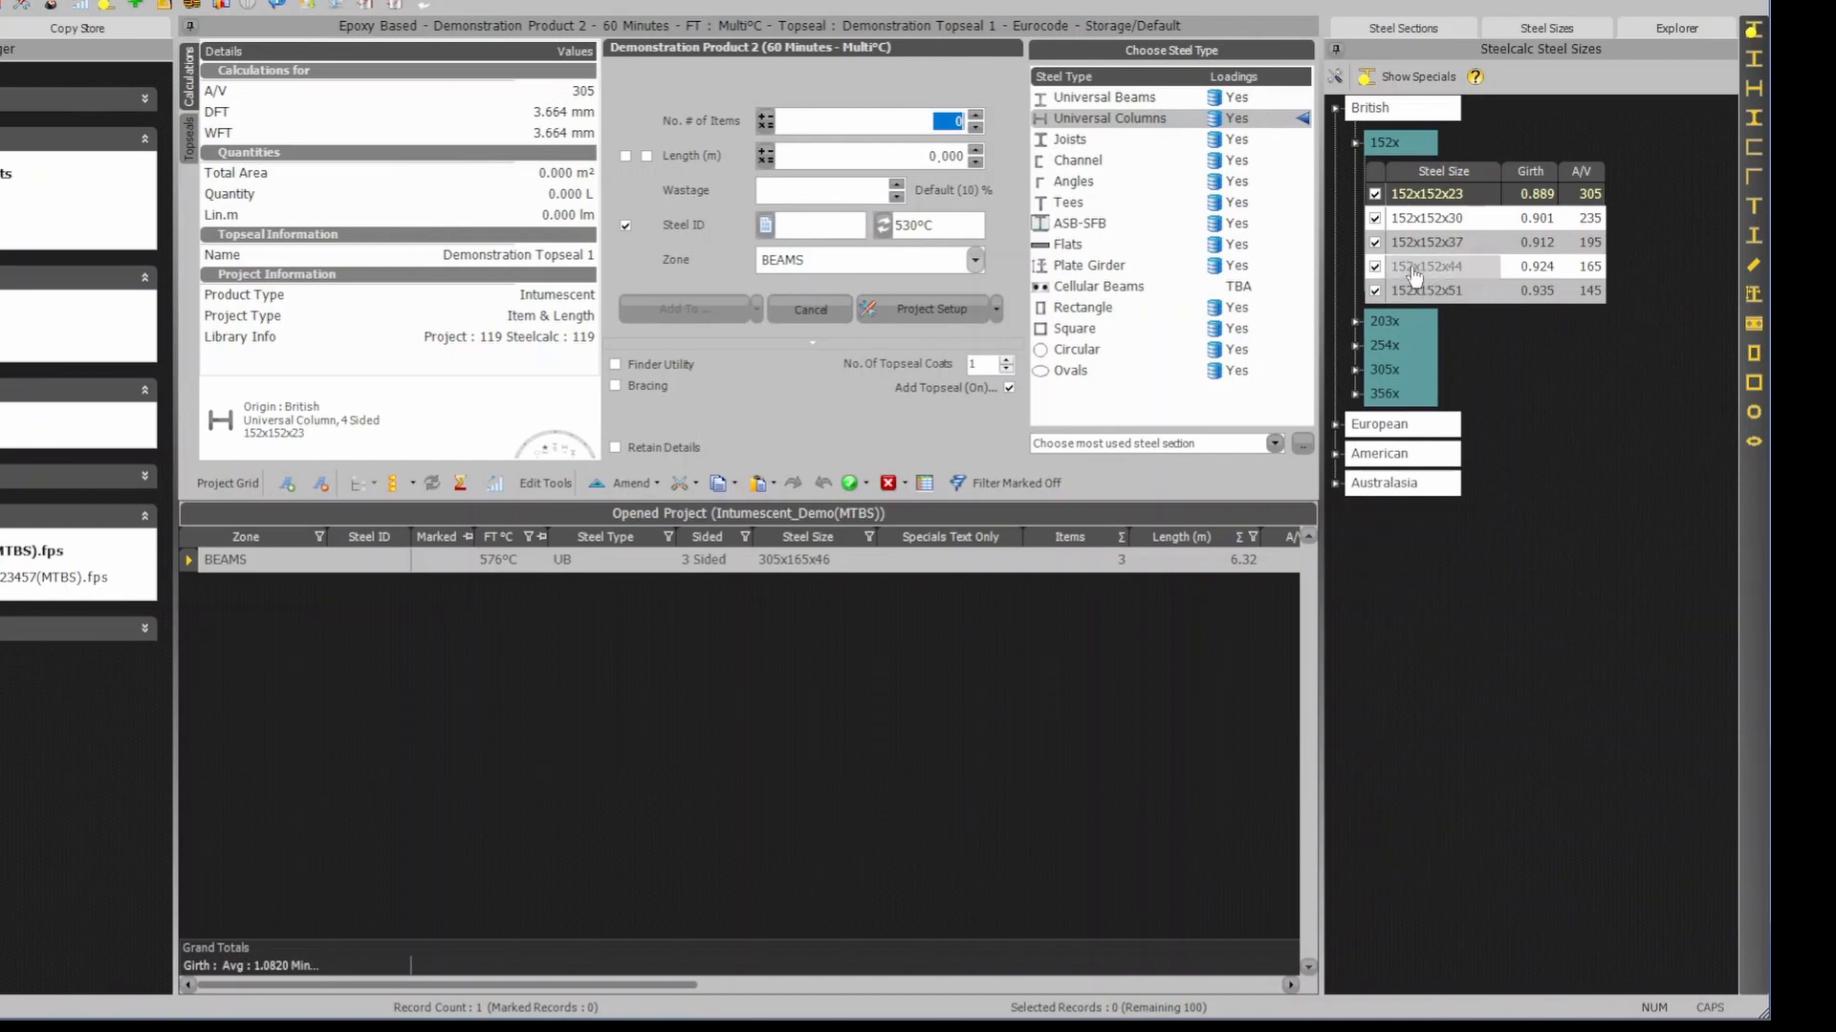
click(1354, 371)
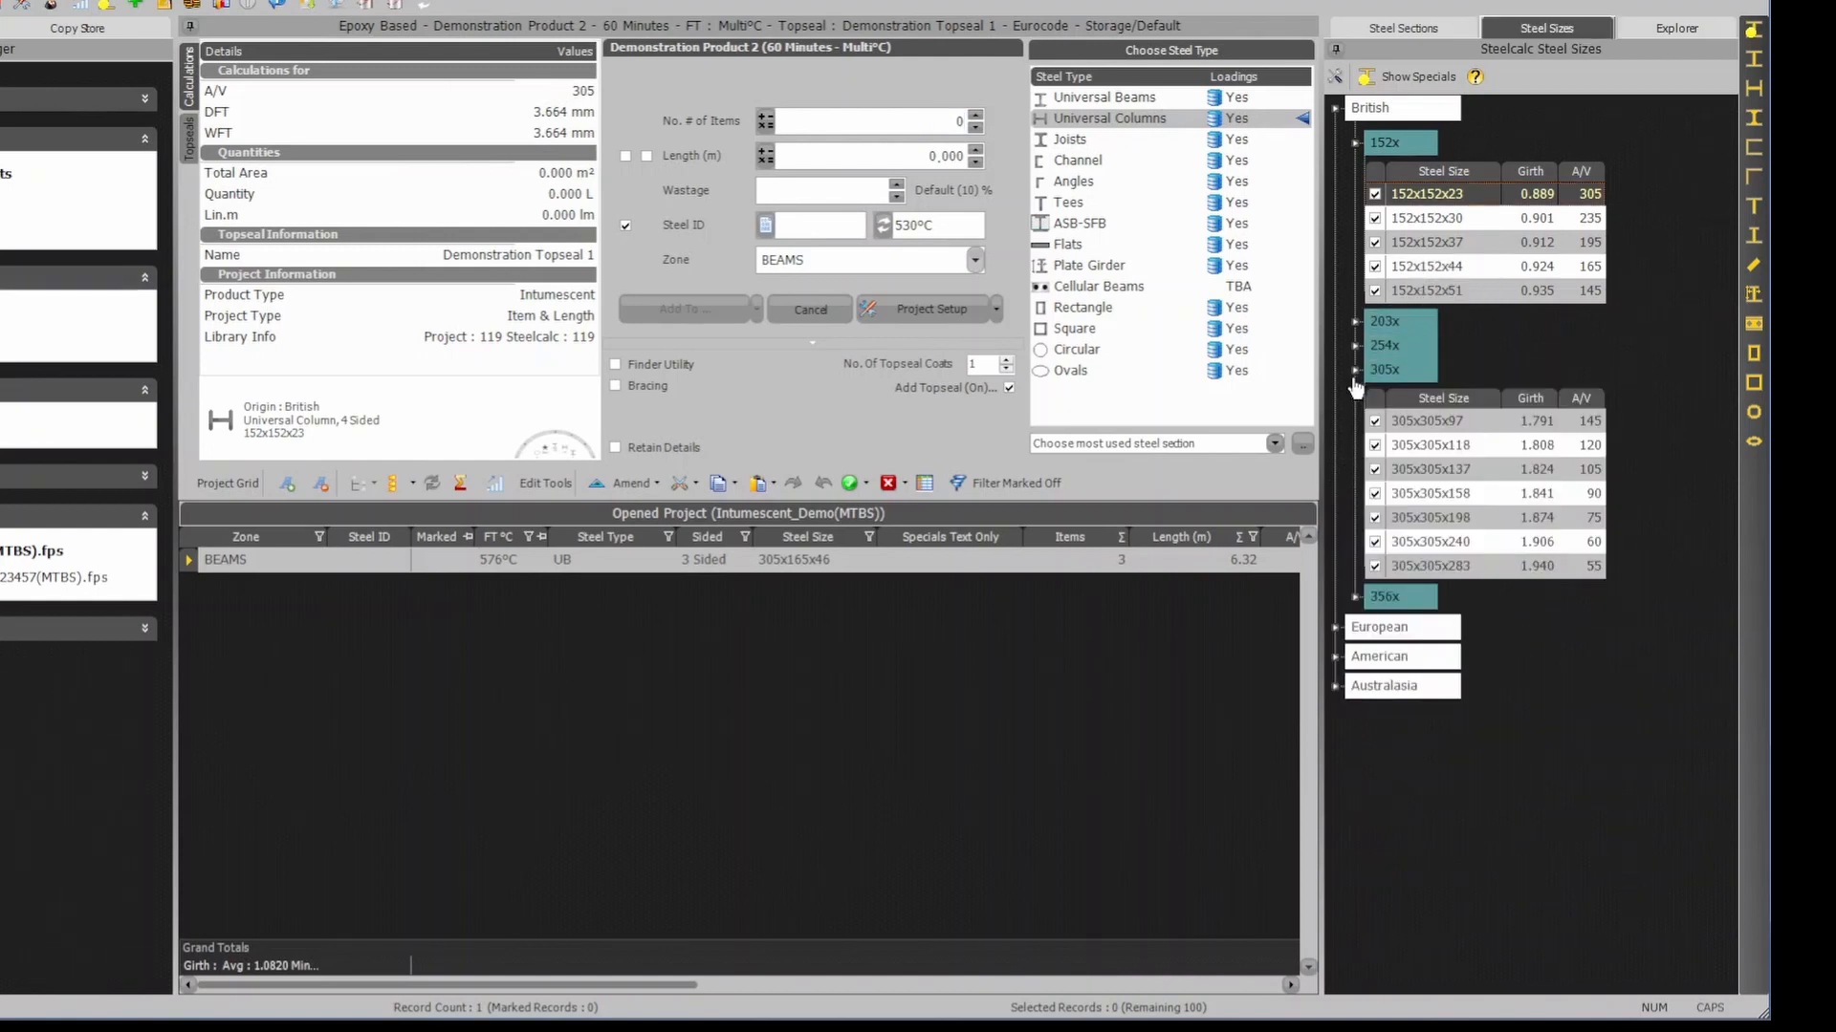
click(1460, 494)
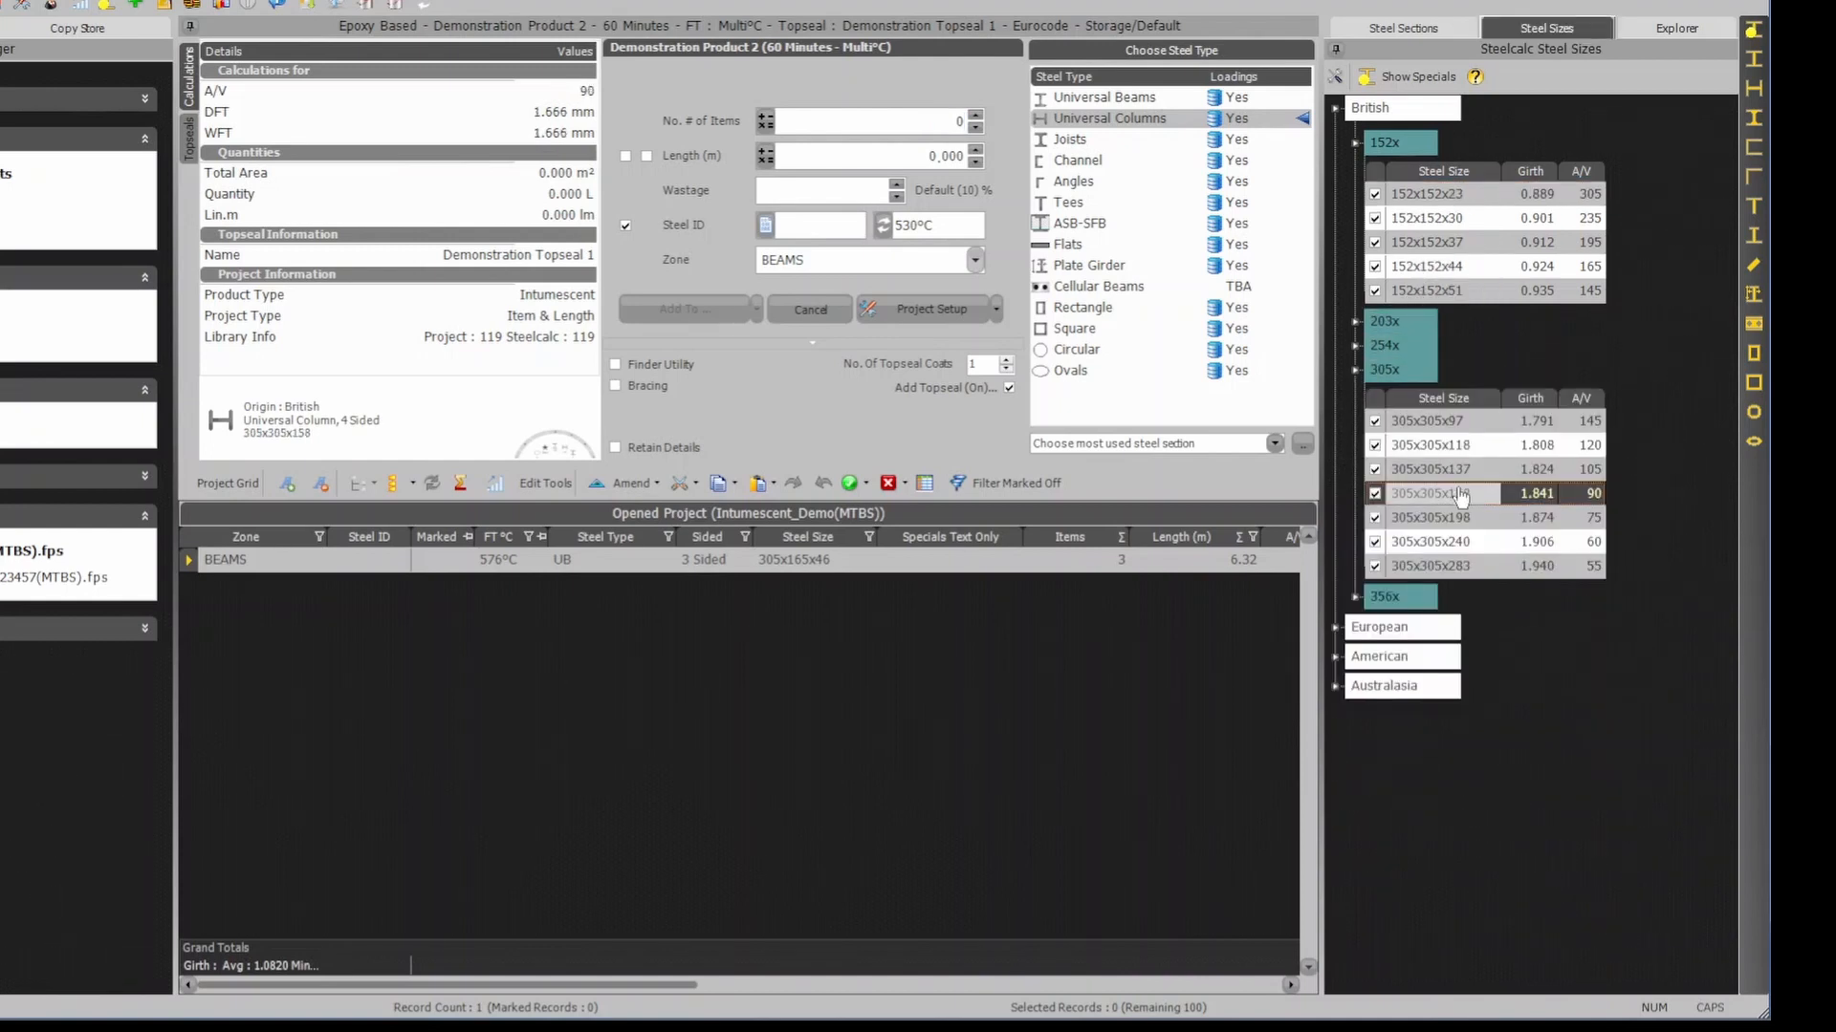
Add a record of 2 of the selected universal columns, each 5.32 m long, in a new zone COLUMNS.
click(953, 123)
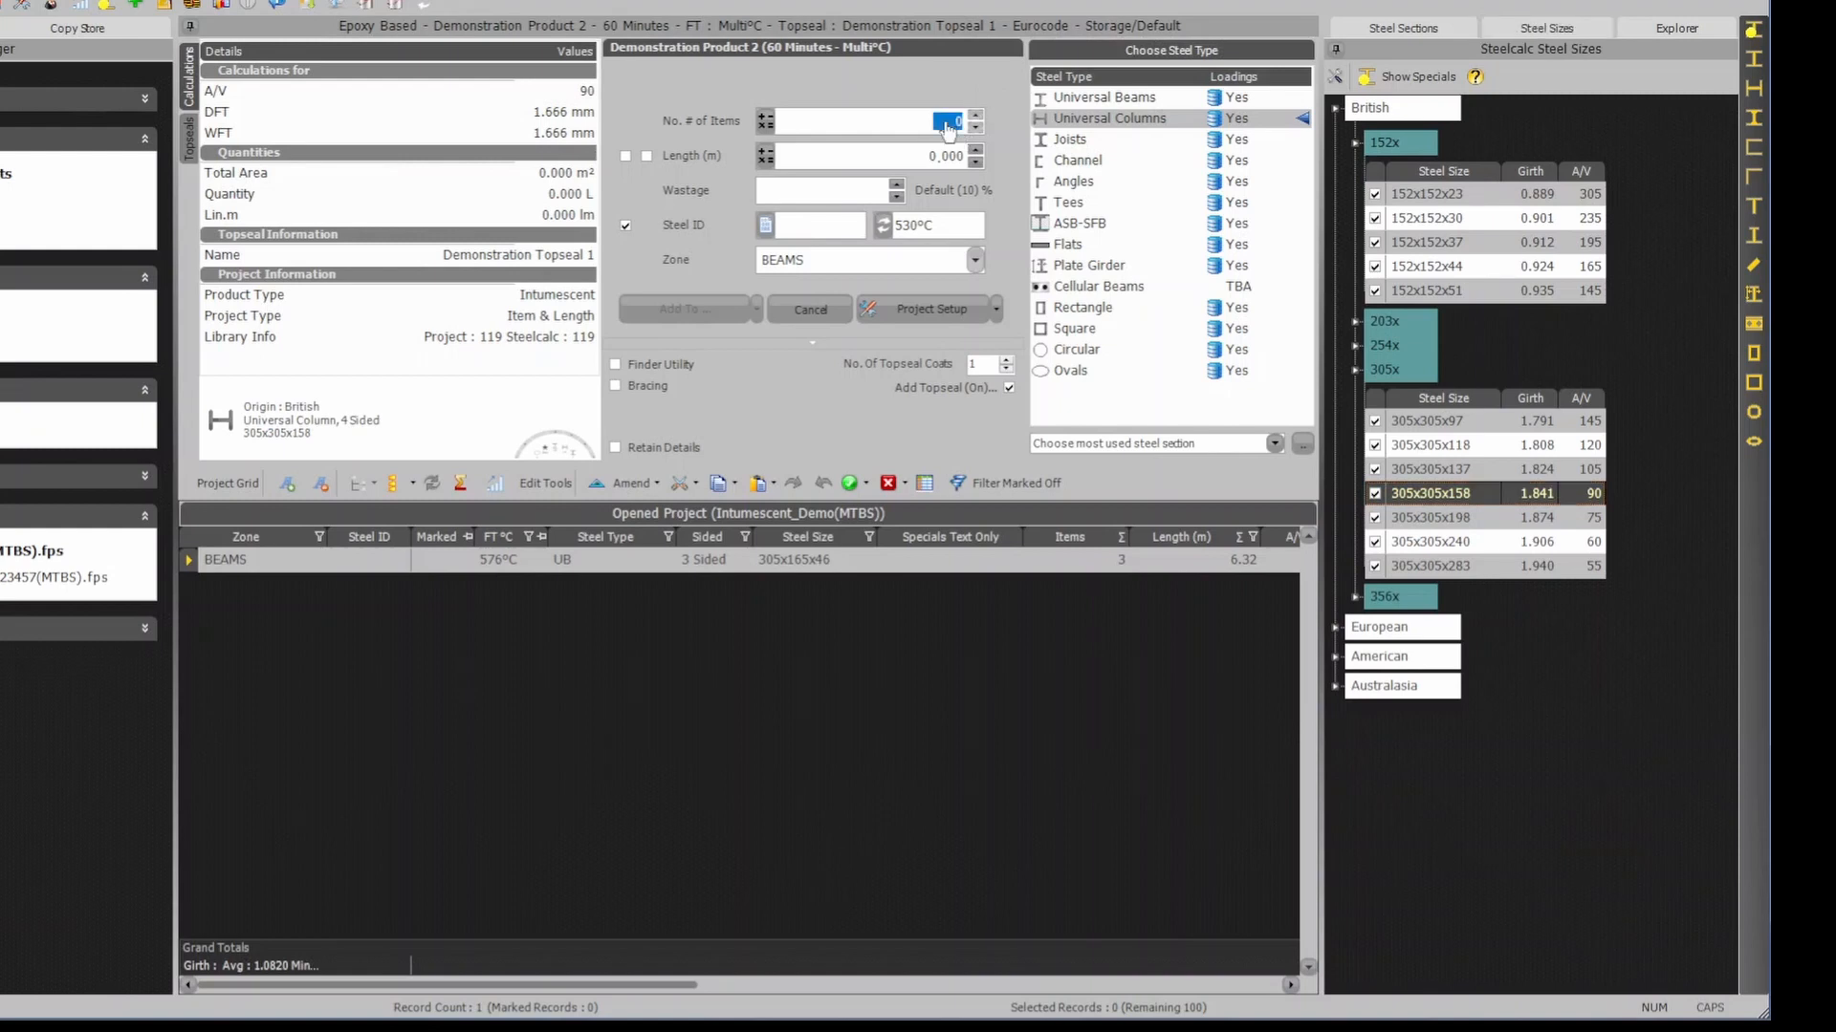
text(2)
key(Tab)
text(5,32)
key(Tab)
text(BE)
key(BackSpace)
key(BackSpace)
text(COLUMNS)
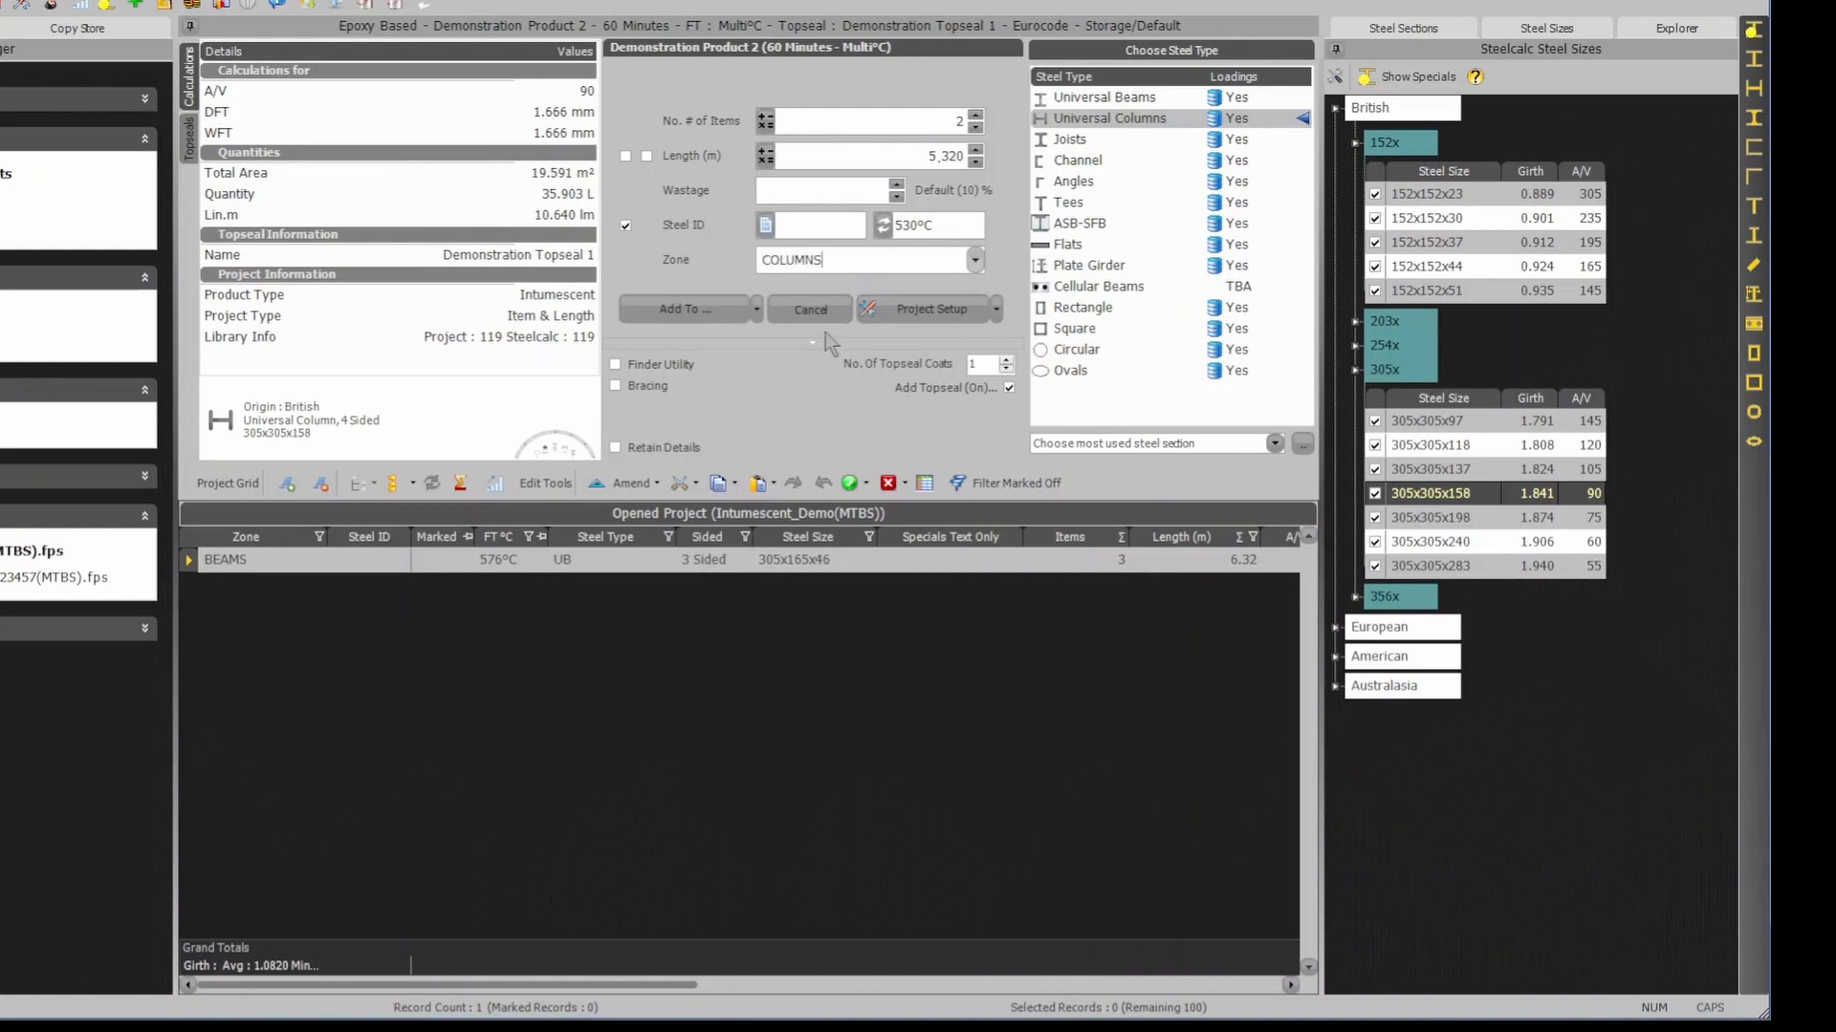
click(692, 304)
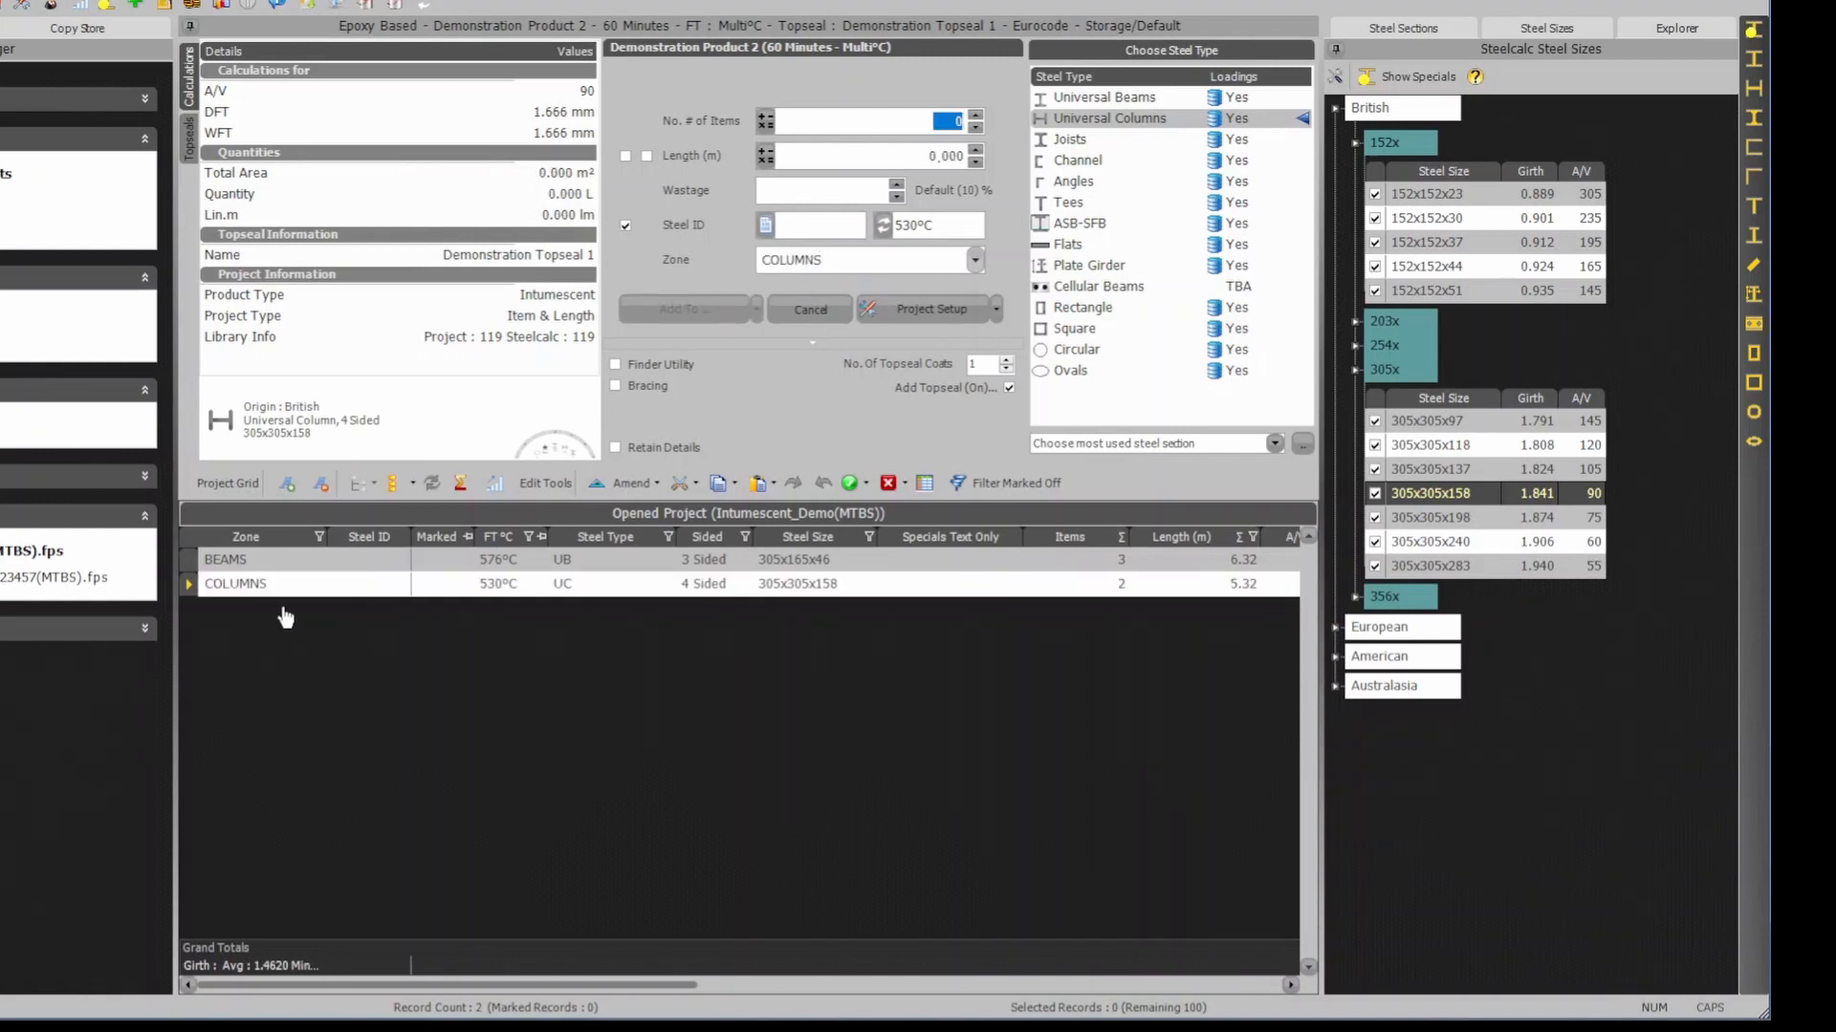
Choose the three-sided (S) Angle section, expand the British 80x sizes and select 80x80x6.
click(1090, 186)
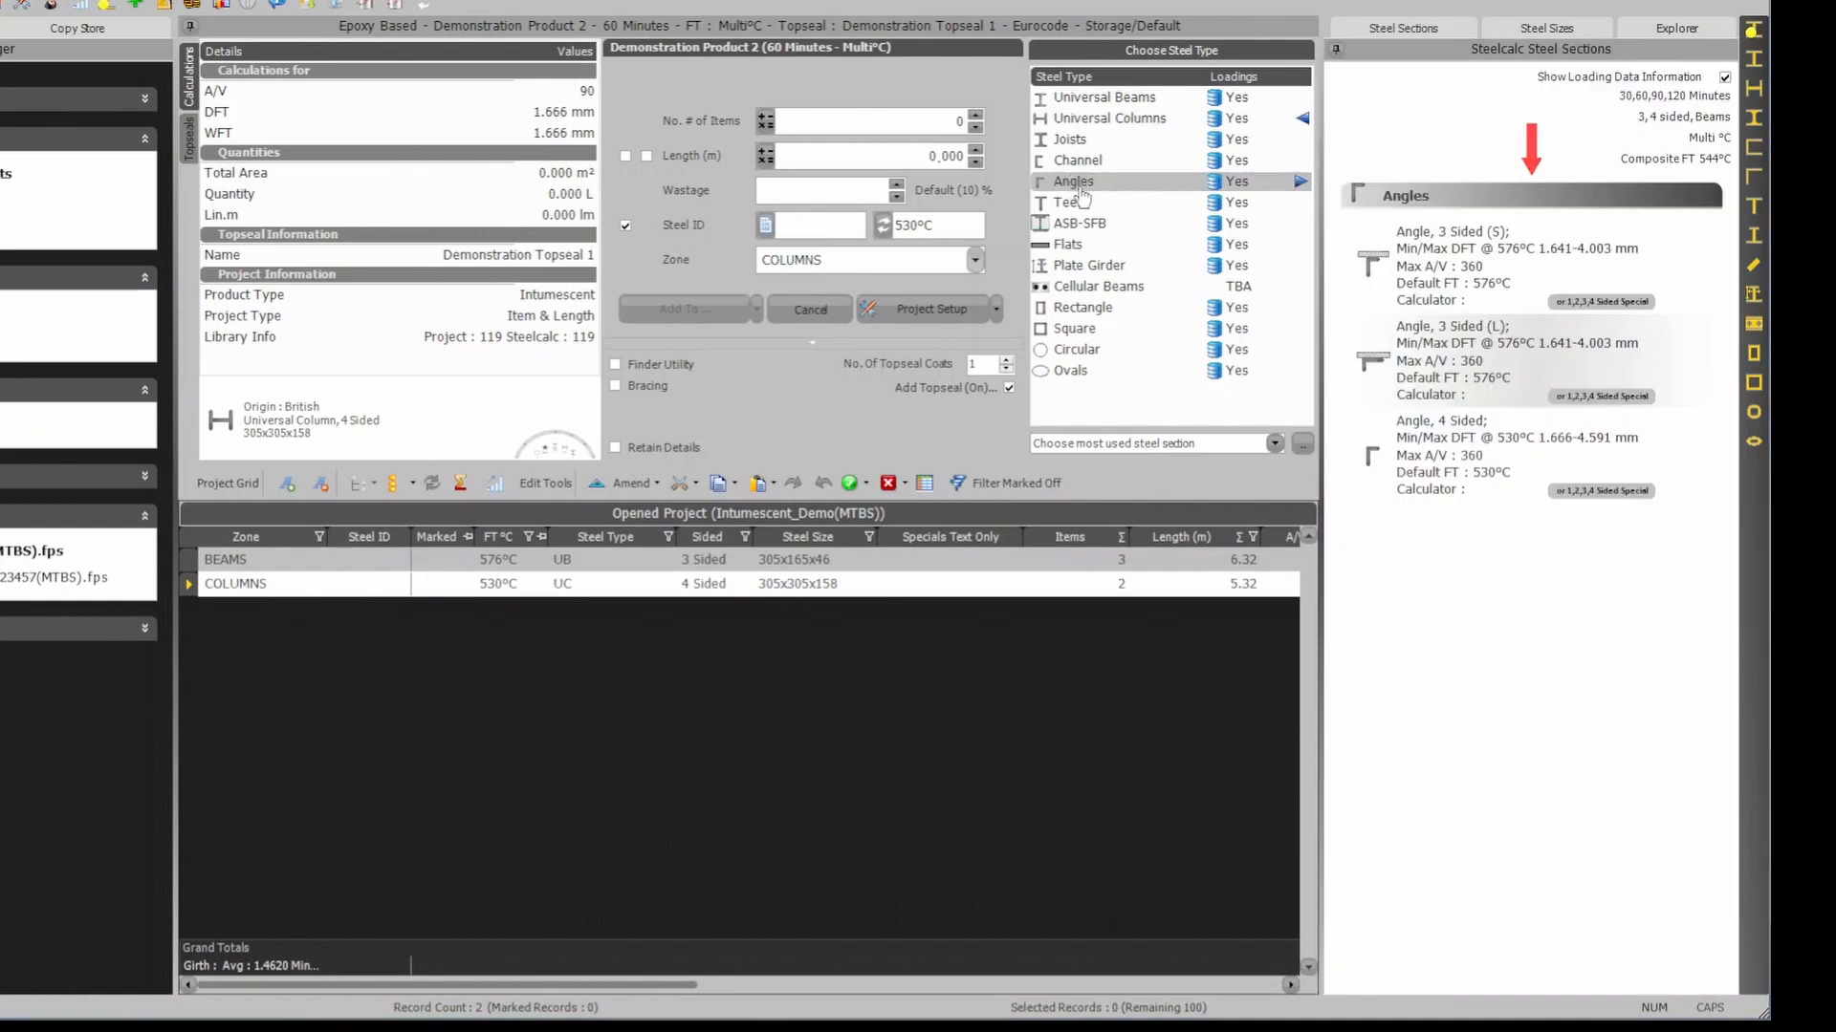
click(1451, 289)
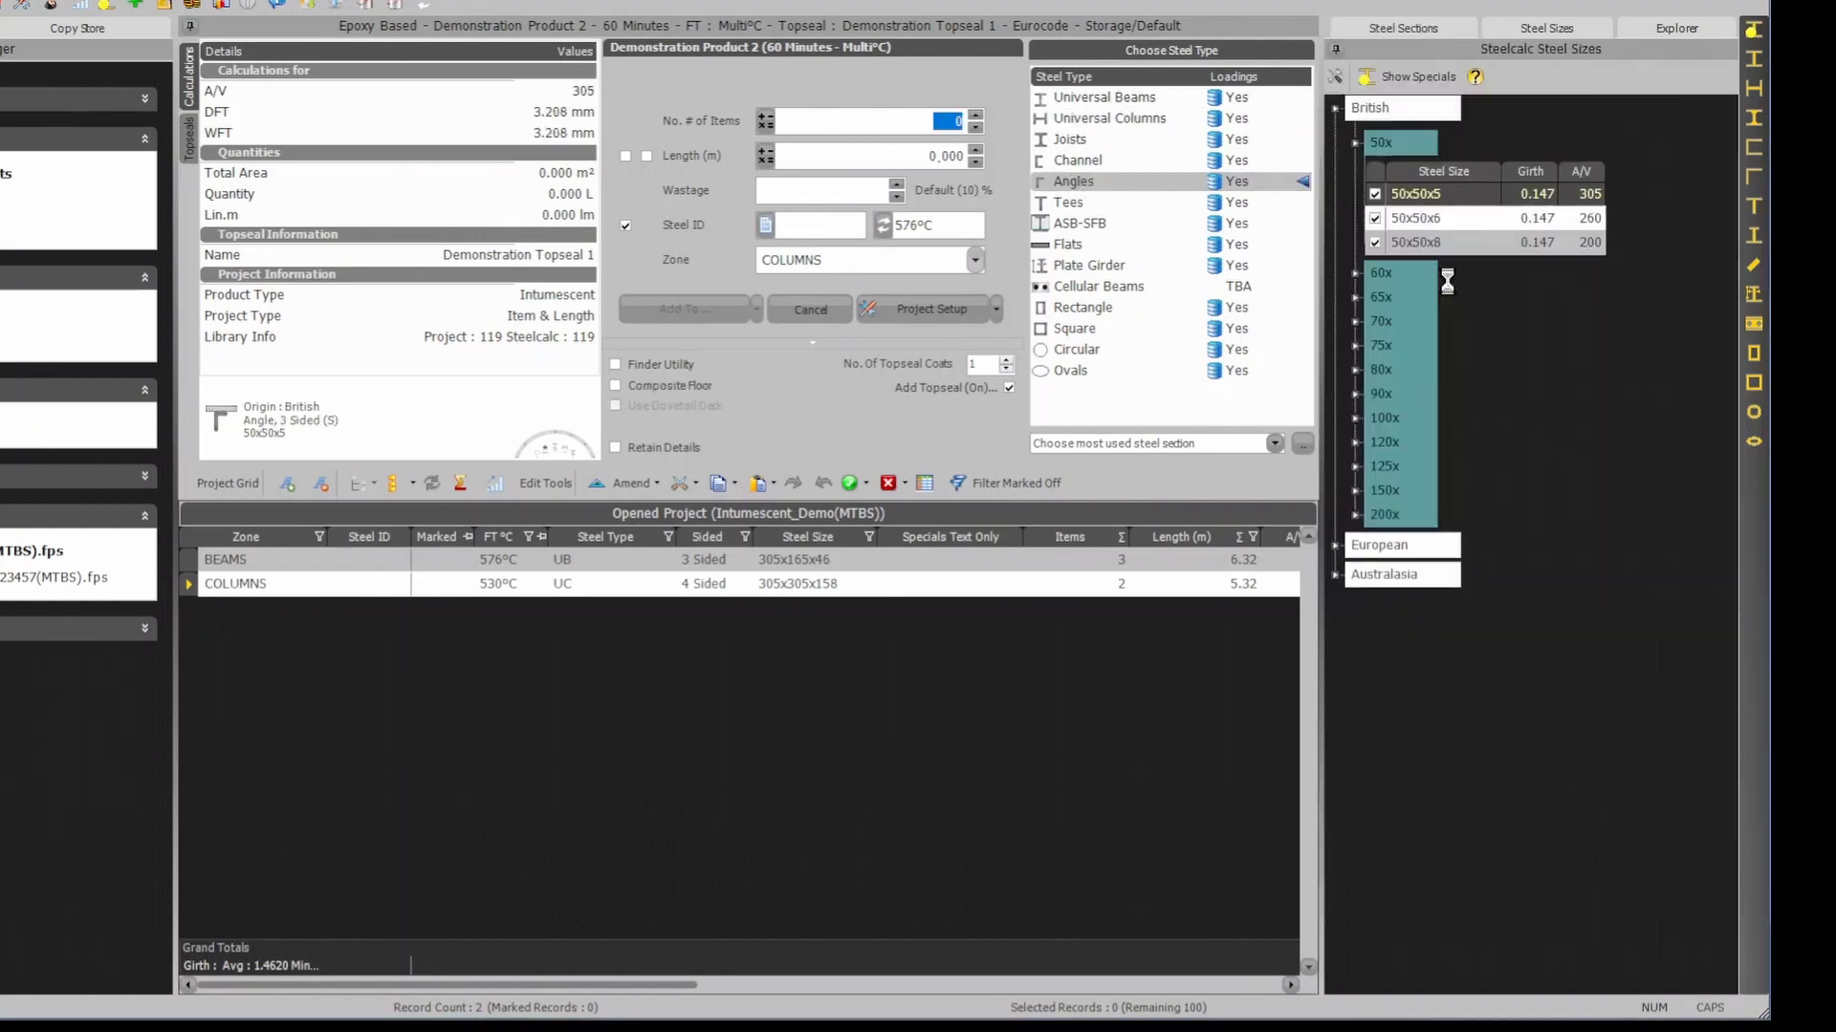
click(1380, 369)
click(1401, 497)
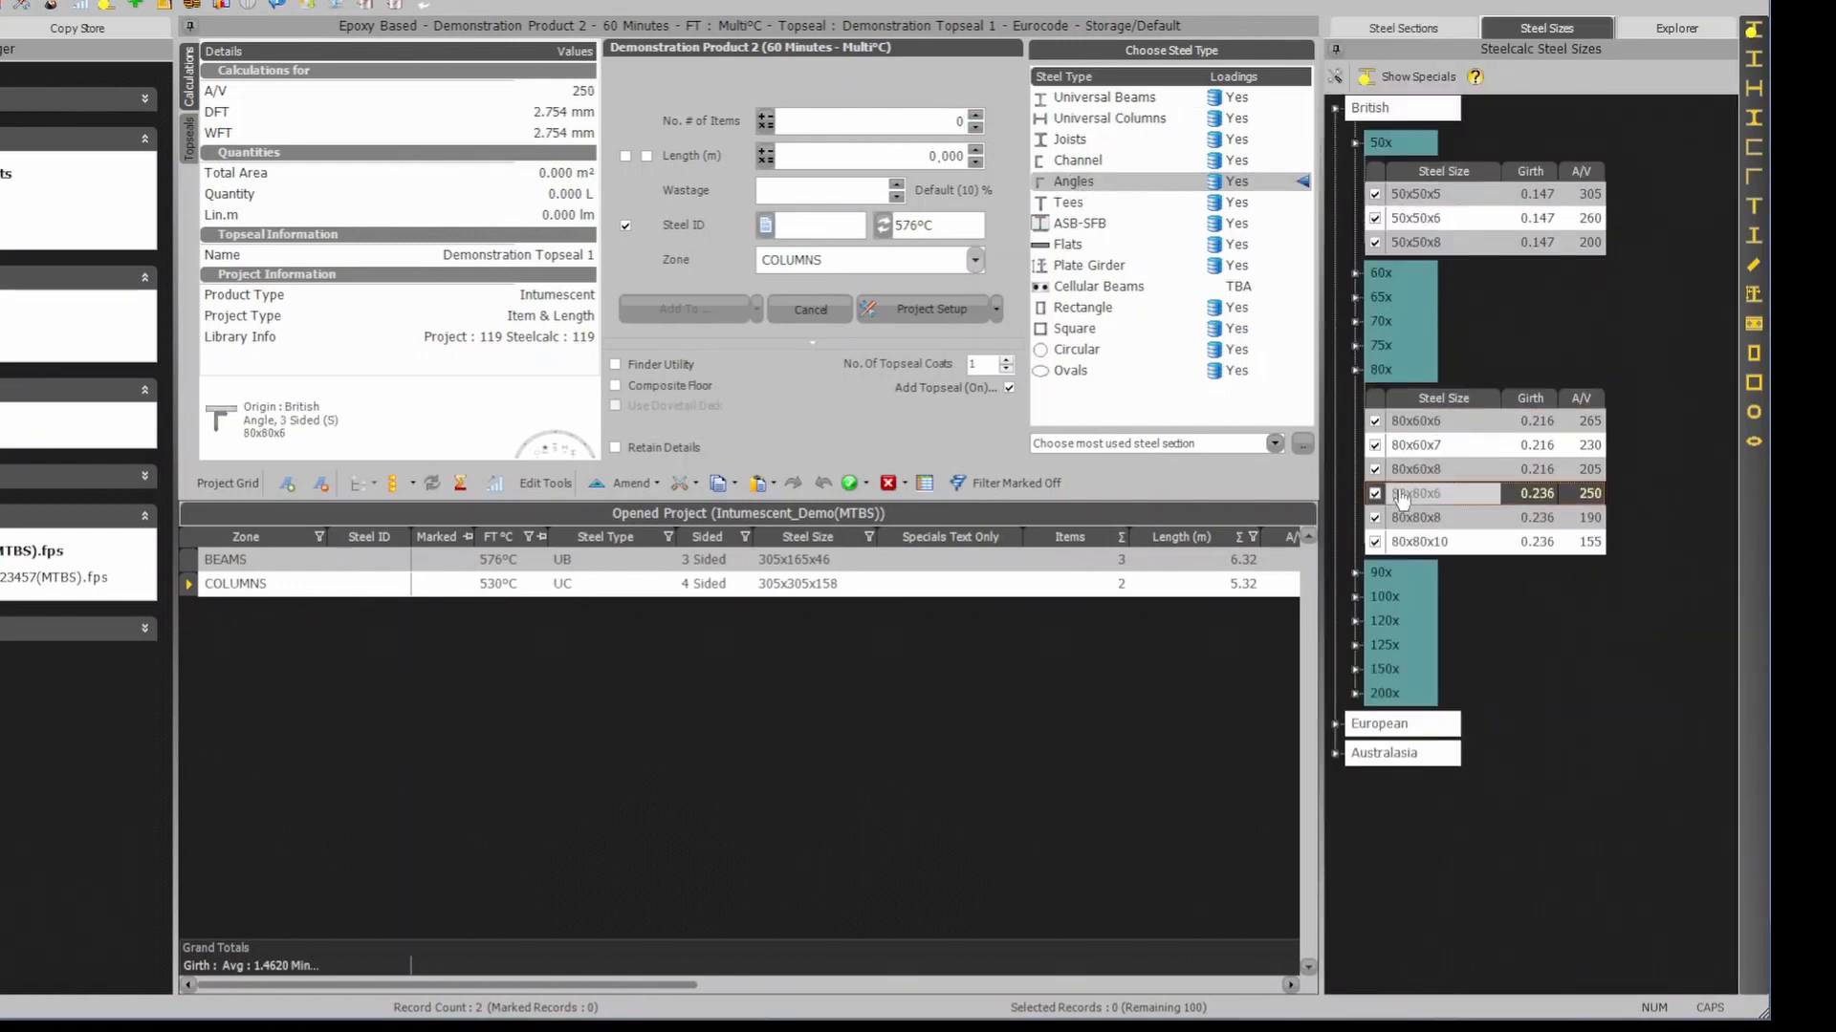
Add a record of 3 of the selected angles, each 4.23 m long, in zone BEAMS.
click(974, 260)
click(911, 315)
click(910, 122)
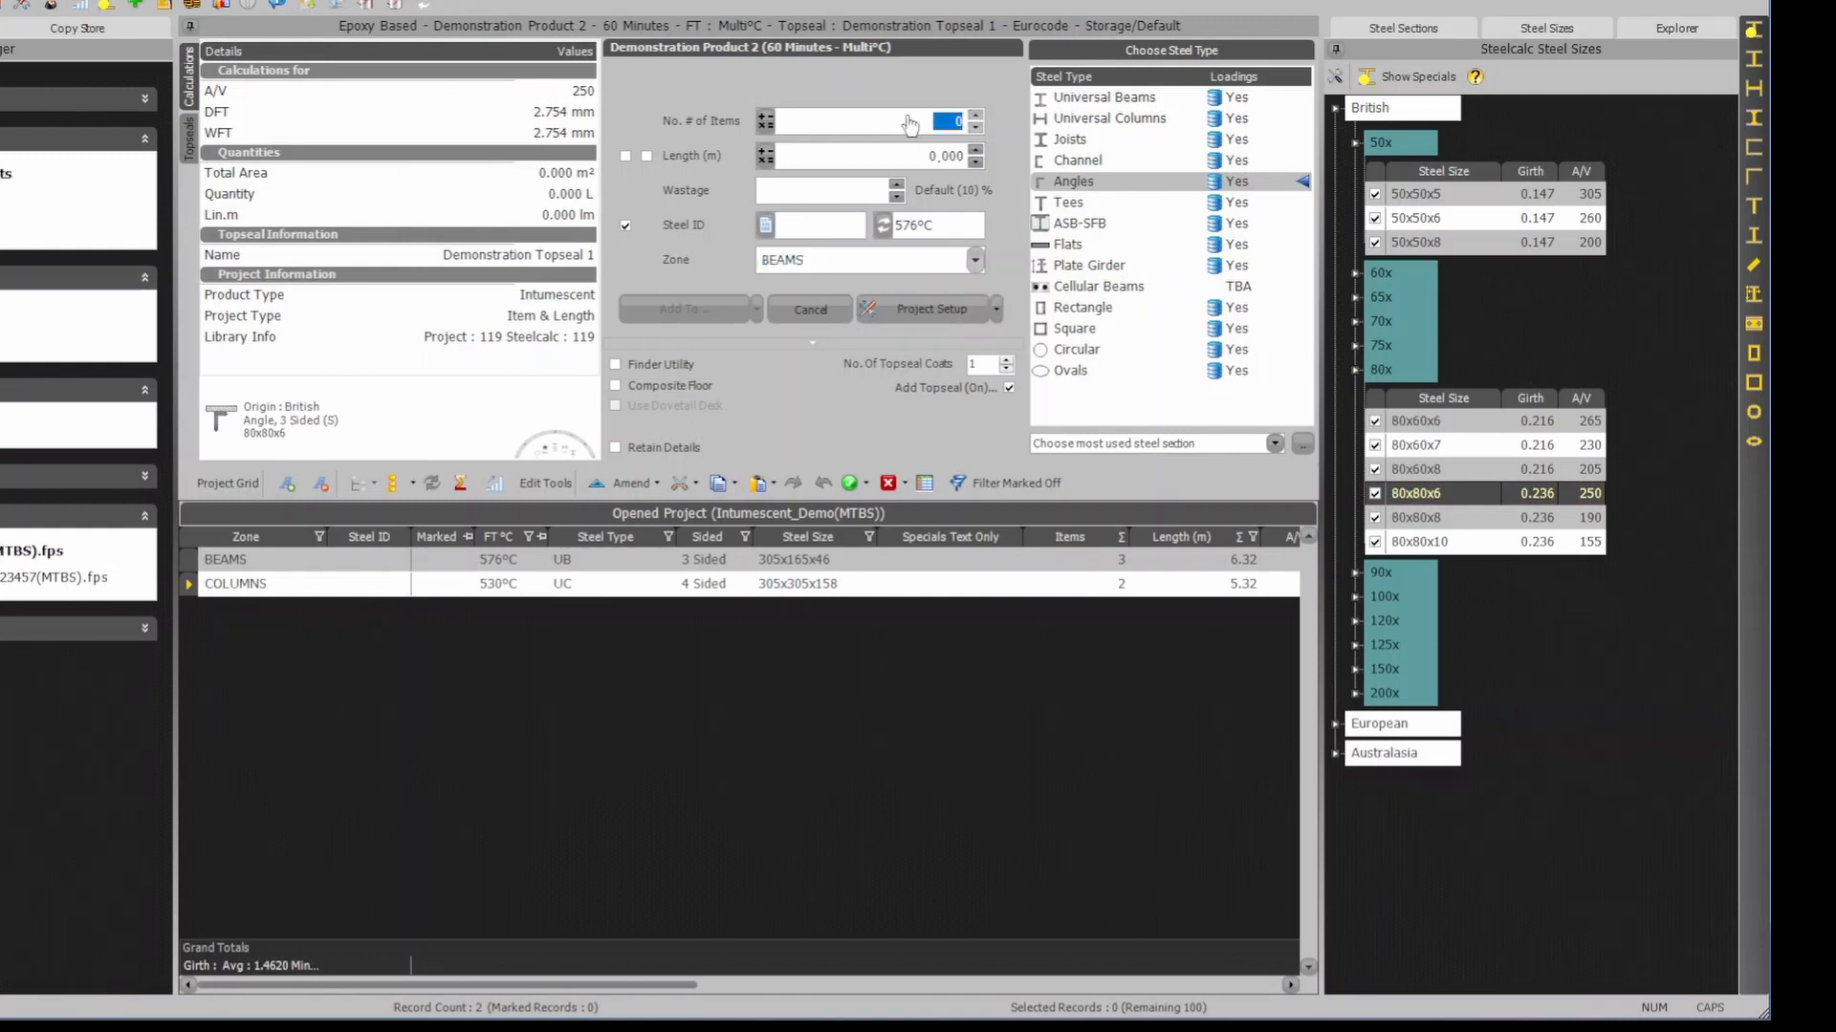
text(3)
key(Tab)
text(4,23)
click(693, 314)
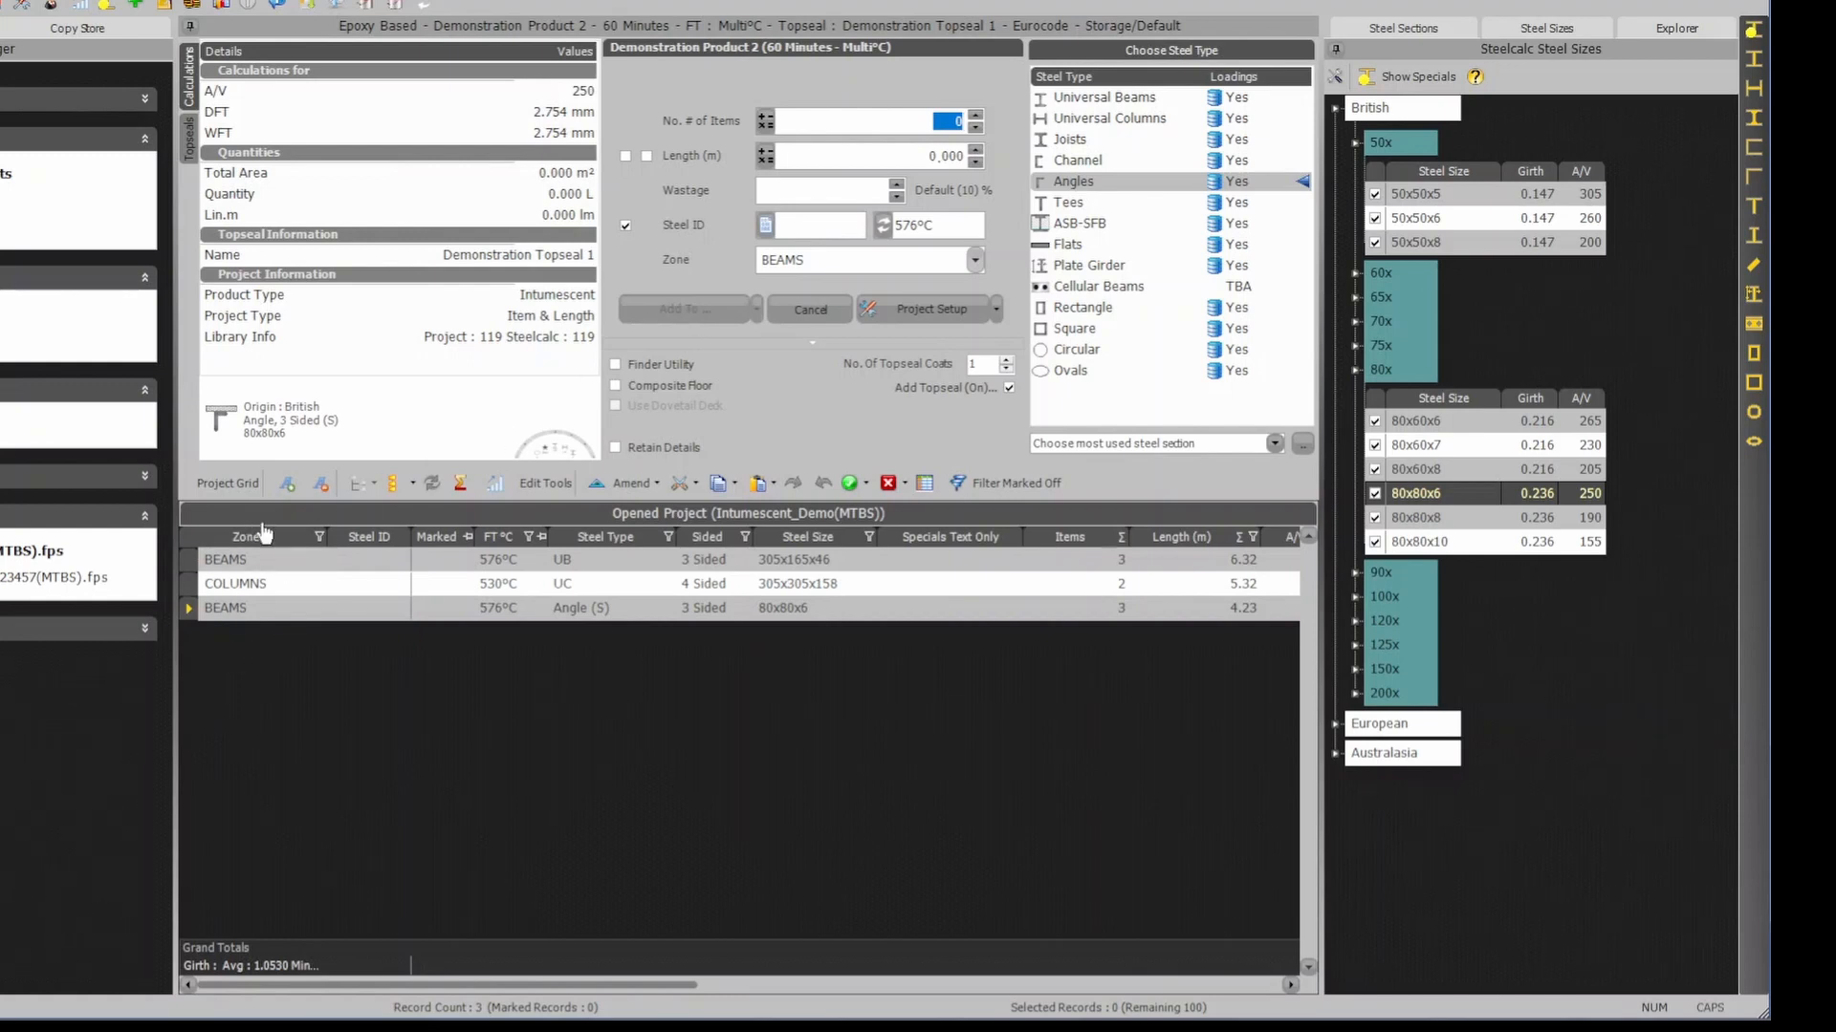
Choose the four-sided Rectangular Hollow Section Column, expand the British 140x sizes and select 140x80x4.0.
click(1076, 309)
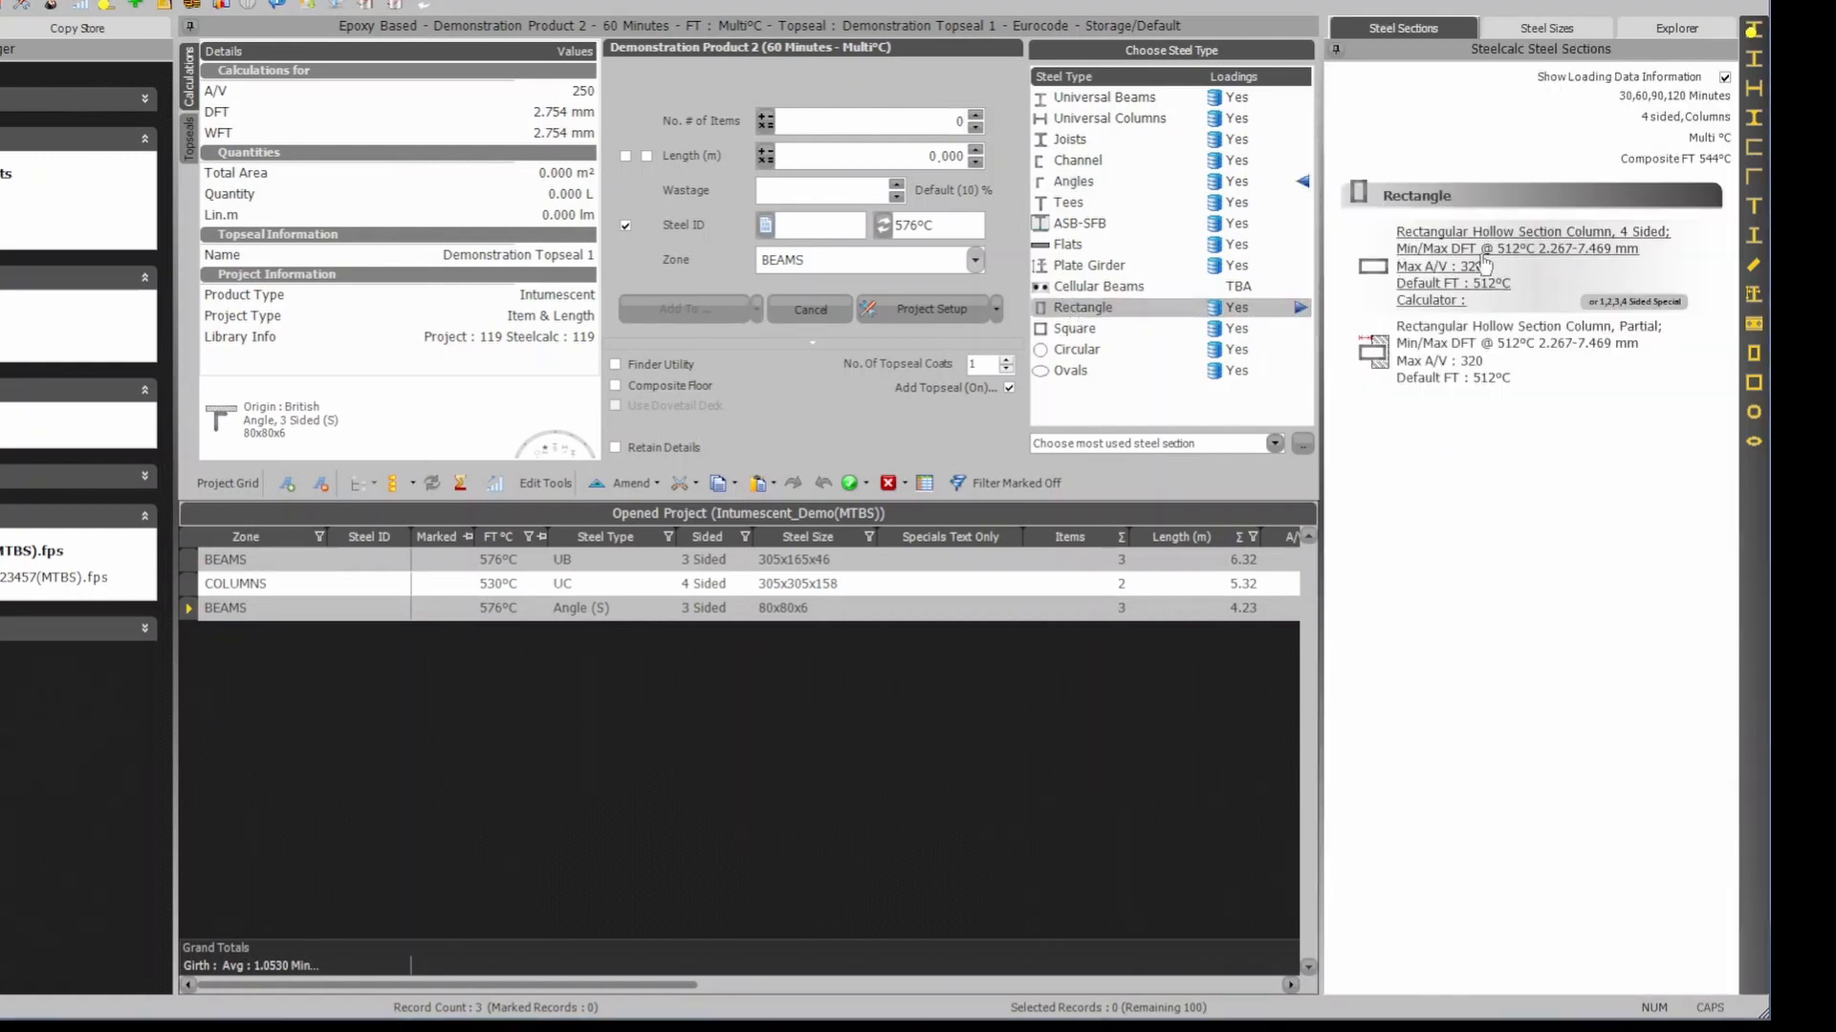
click(1382, 441)
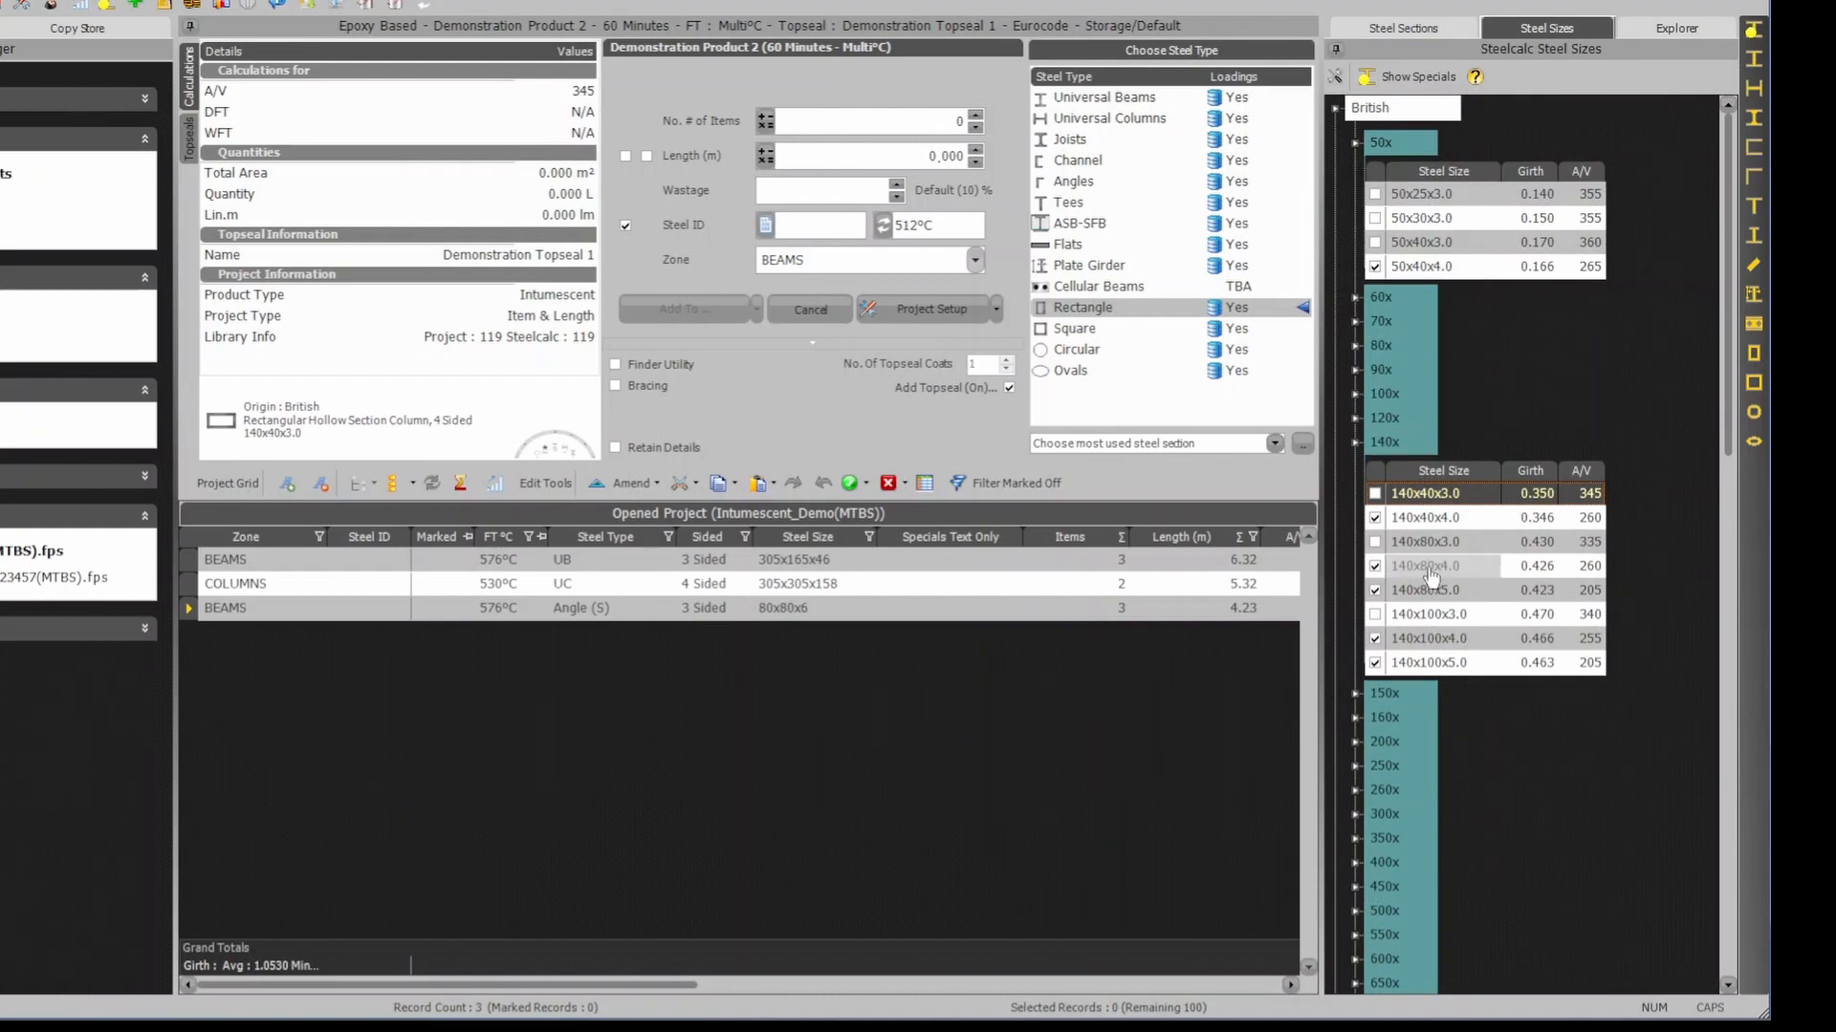
click(1386, 545)
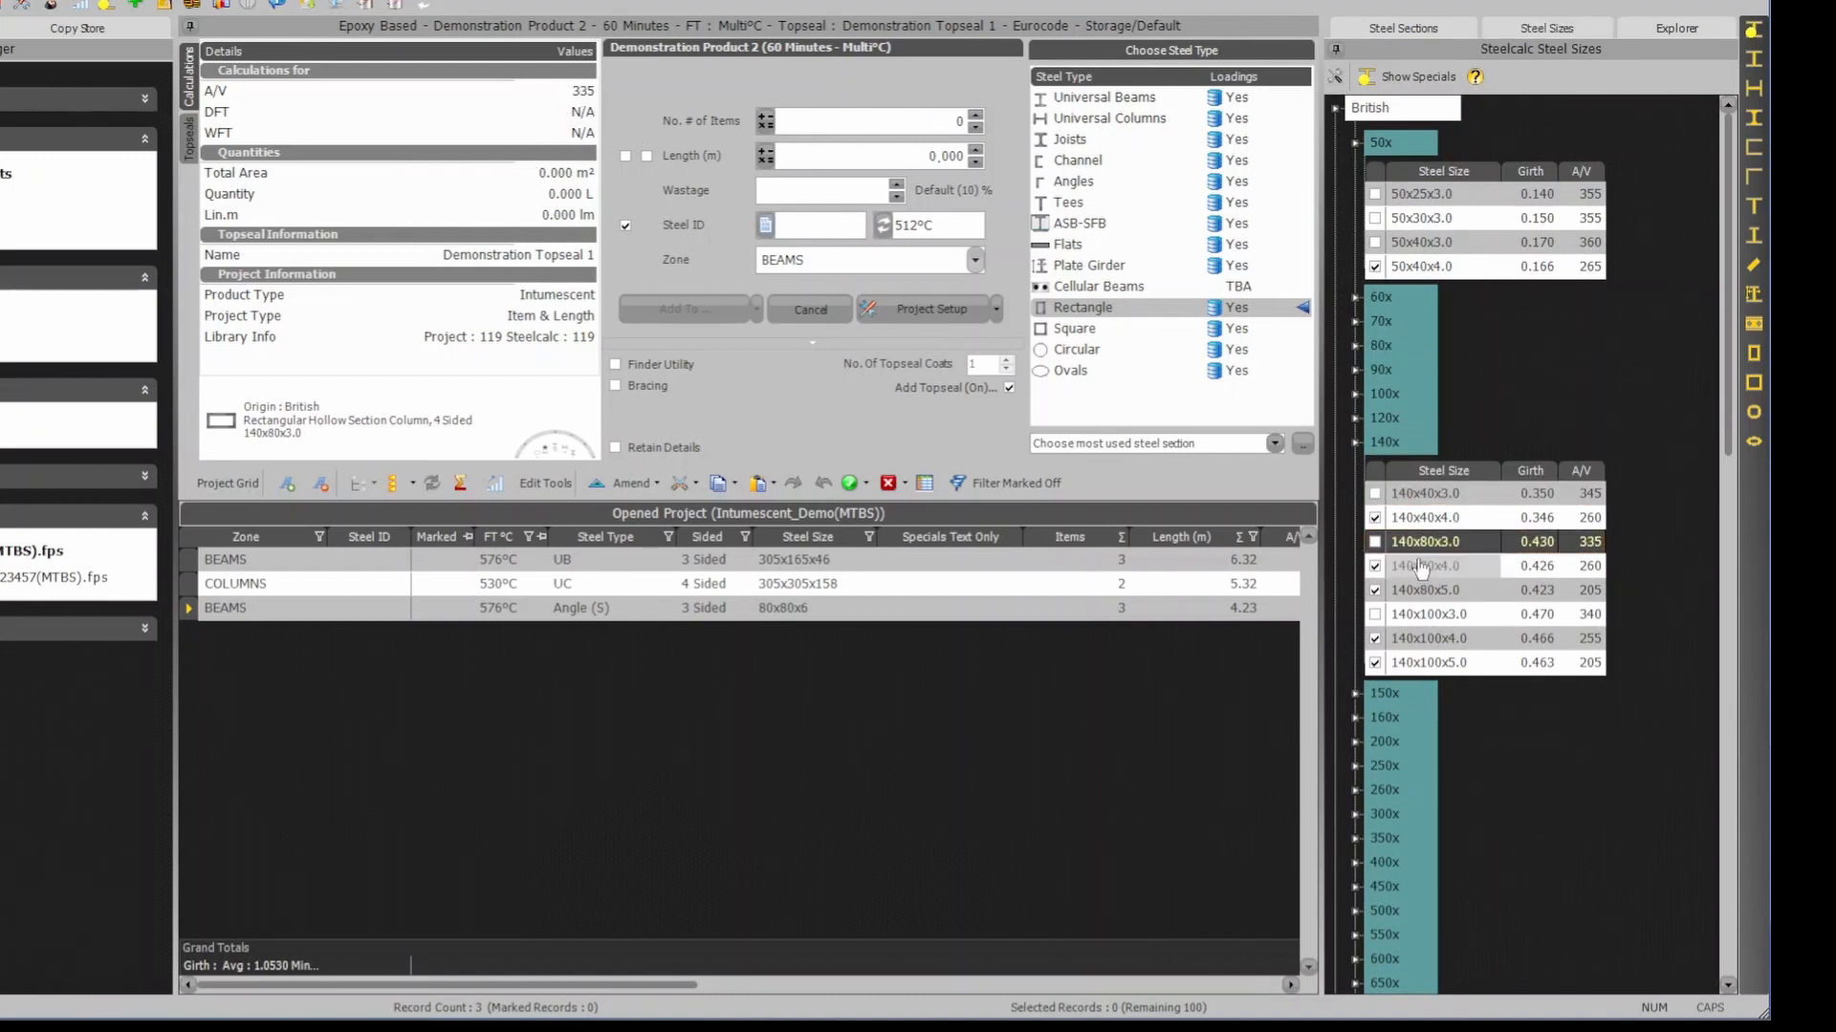
click(1377, 568)
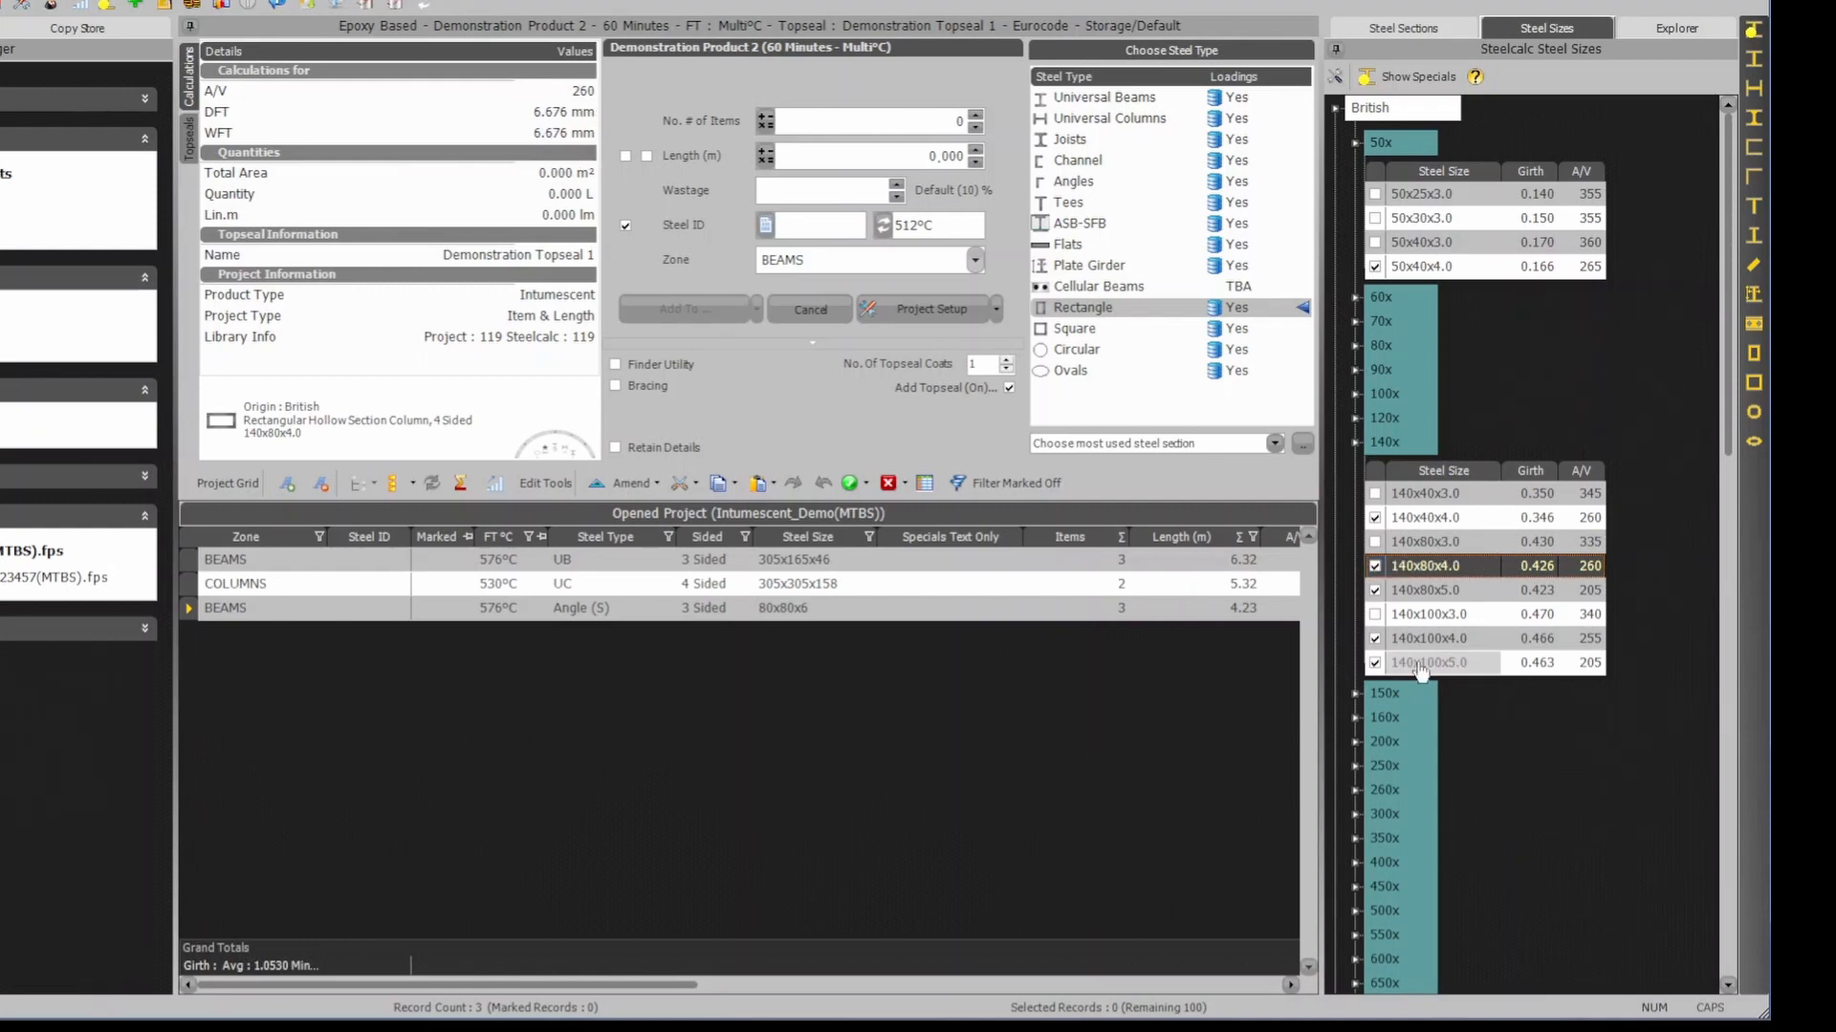
Add a record of 4 of the selected rectangular hollow sections, each 3.25 m long, in zone COLUMNS.
click(920, 128)
text(4)
key(Tab)
text(3,25)
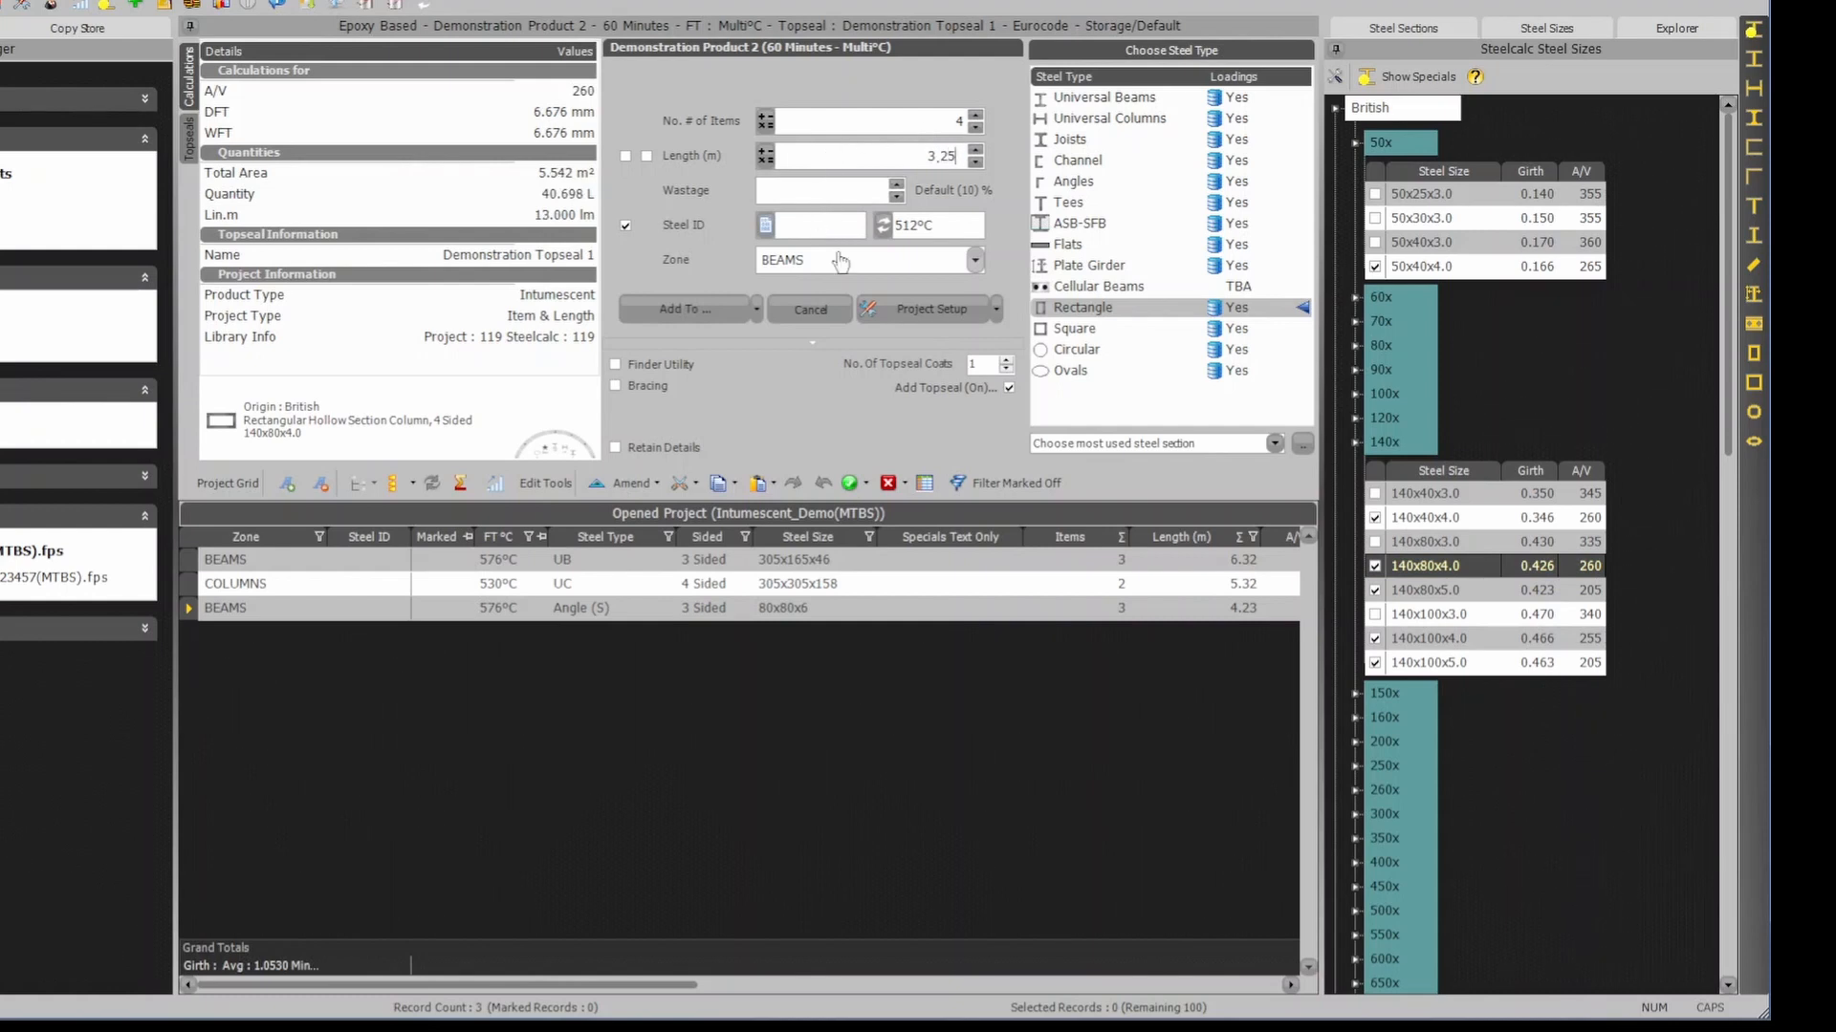
click(976, 261)
click(923, 325)
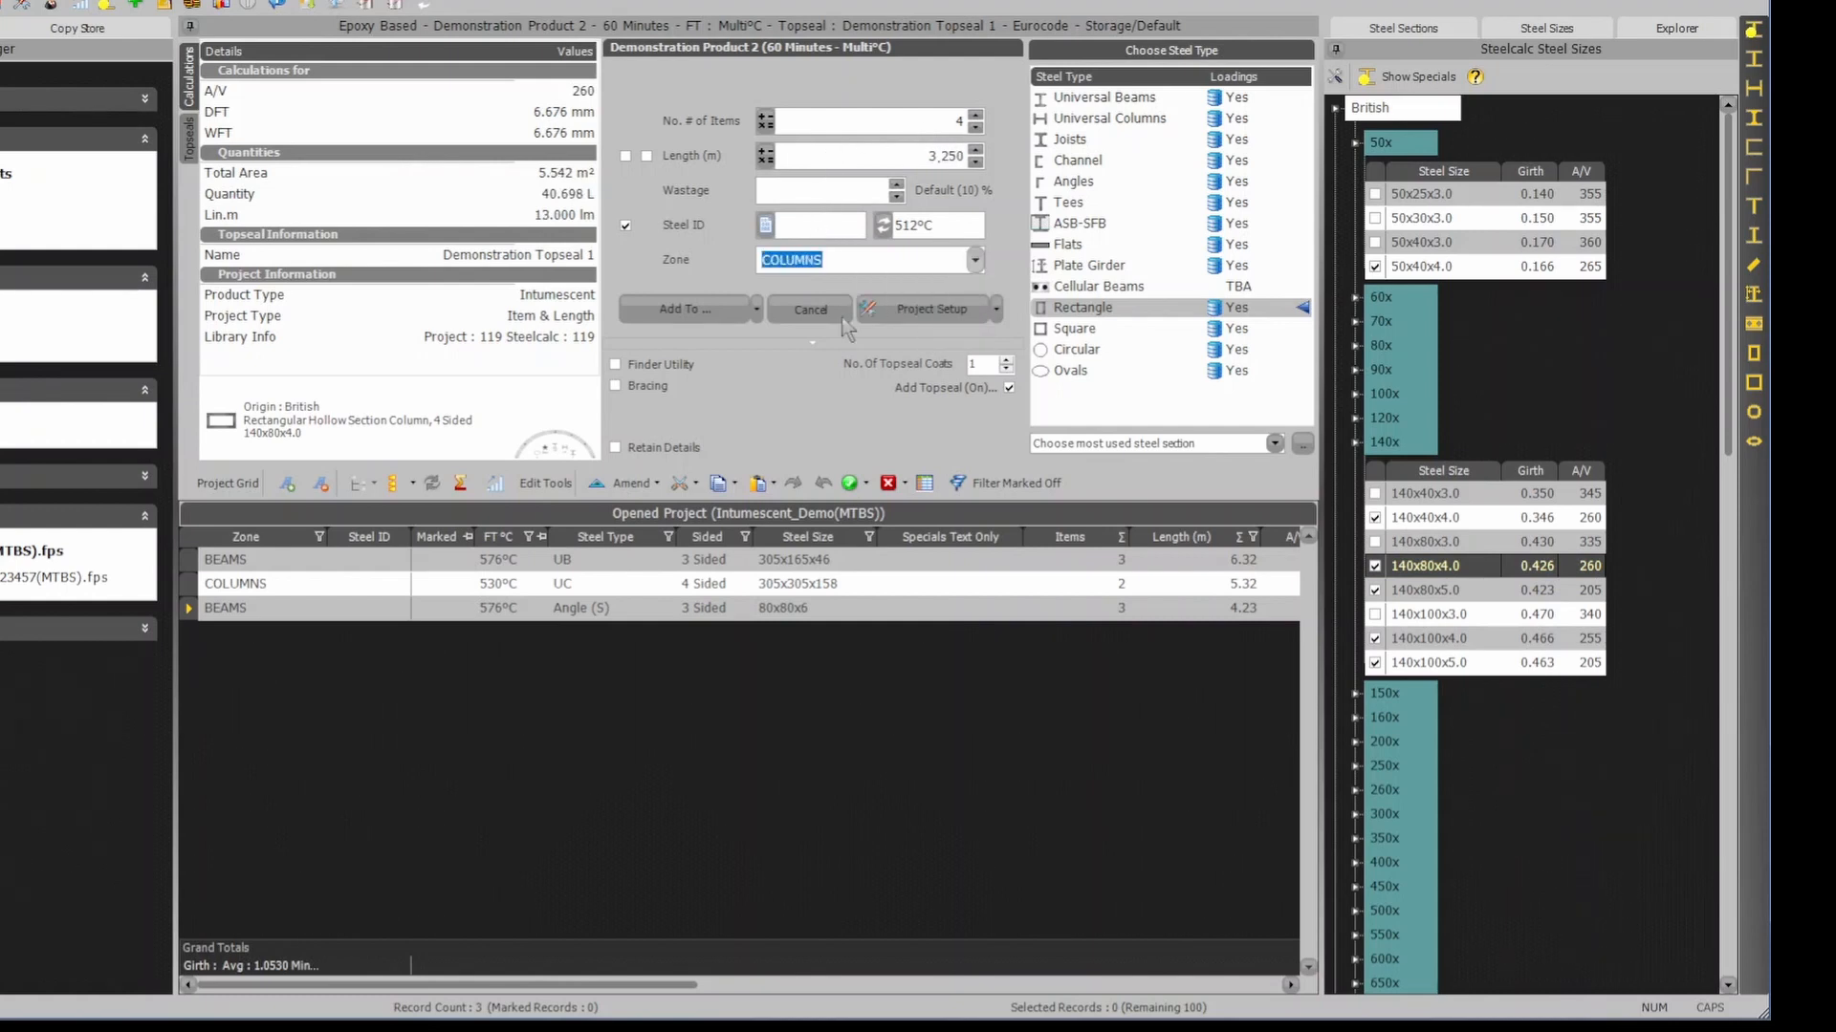
click(672, 309)
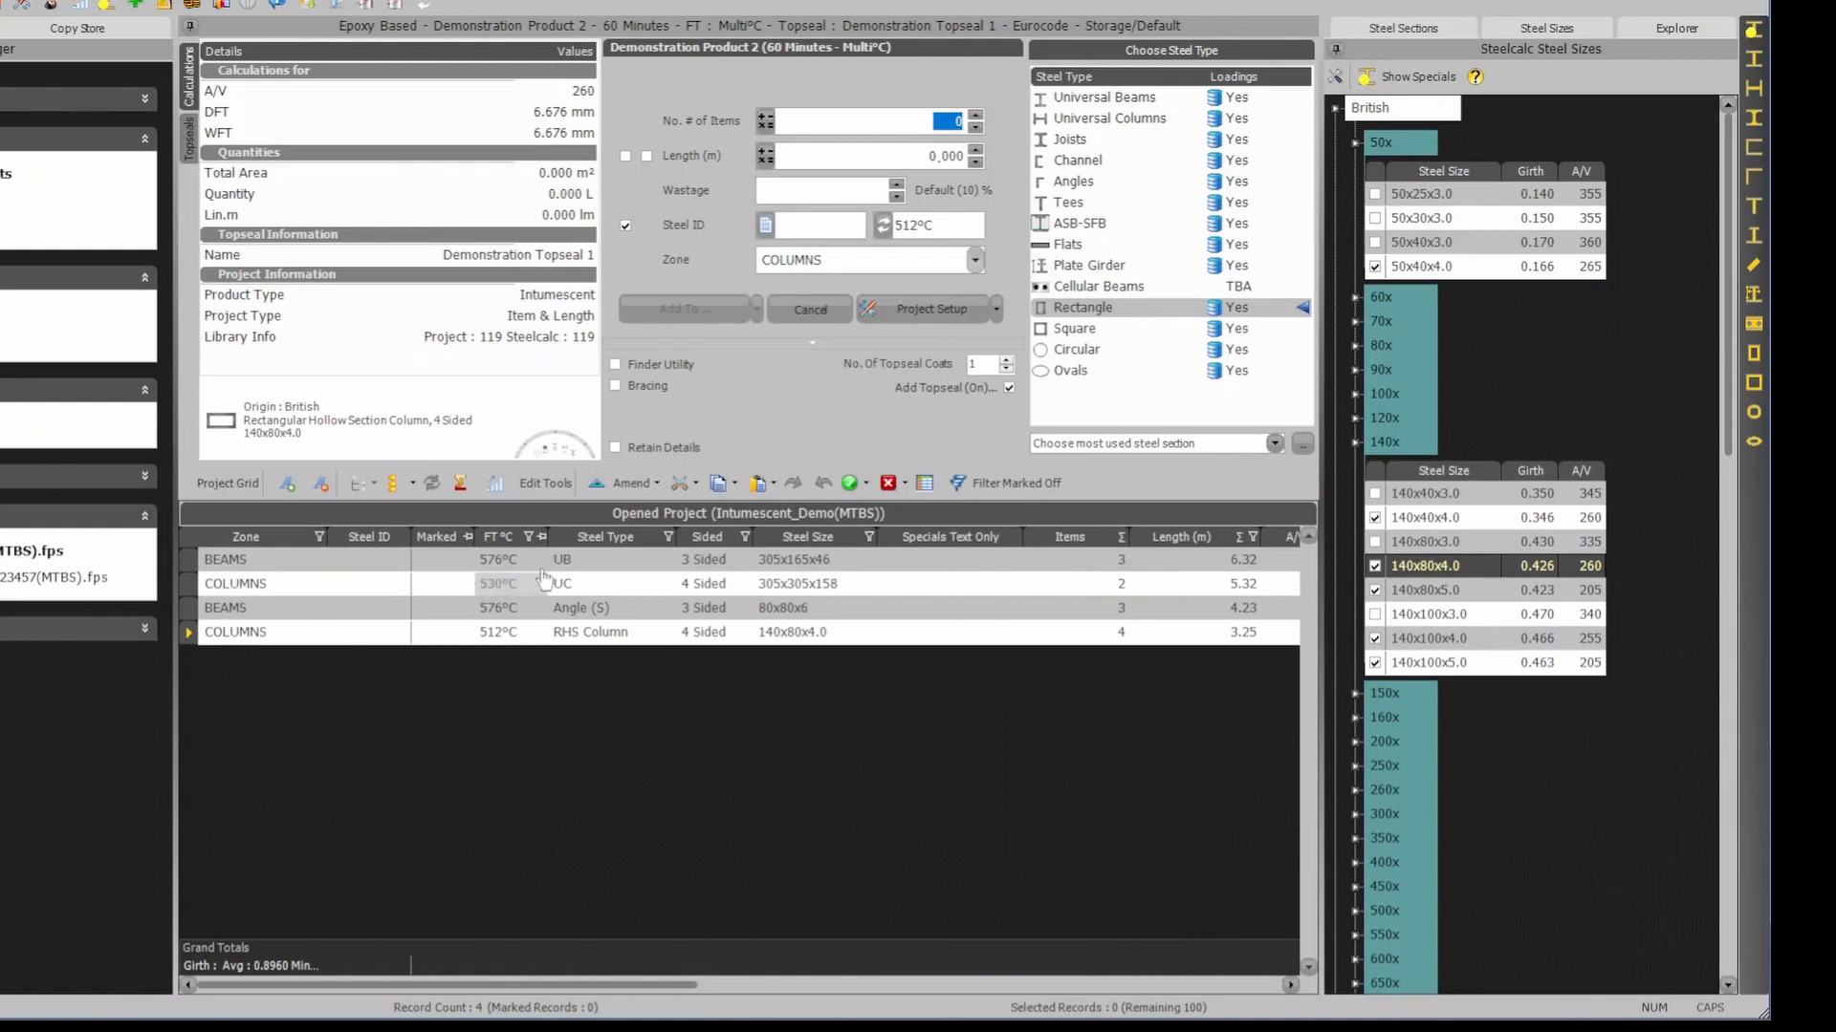
Apply grid sort Option 1, the hierarchy by zone and steel type, and expand the BEAMS zone.
click(923, 486)
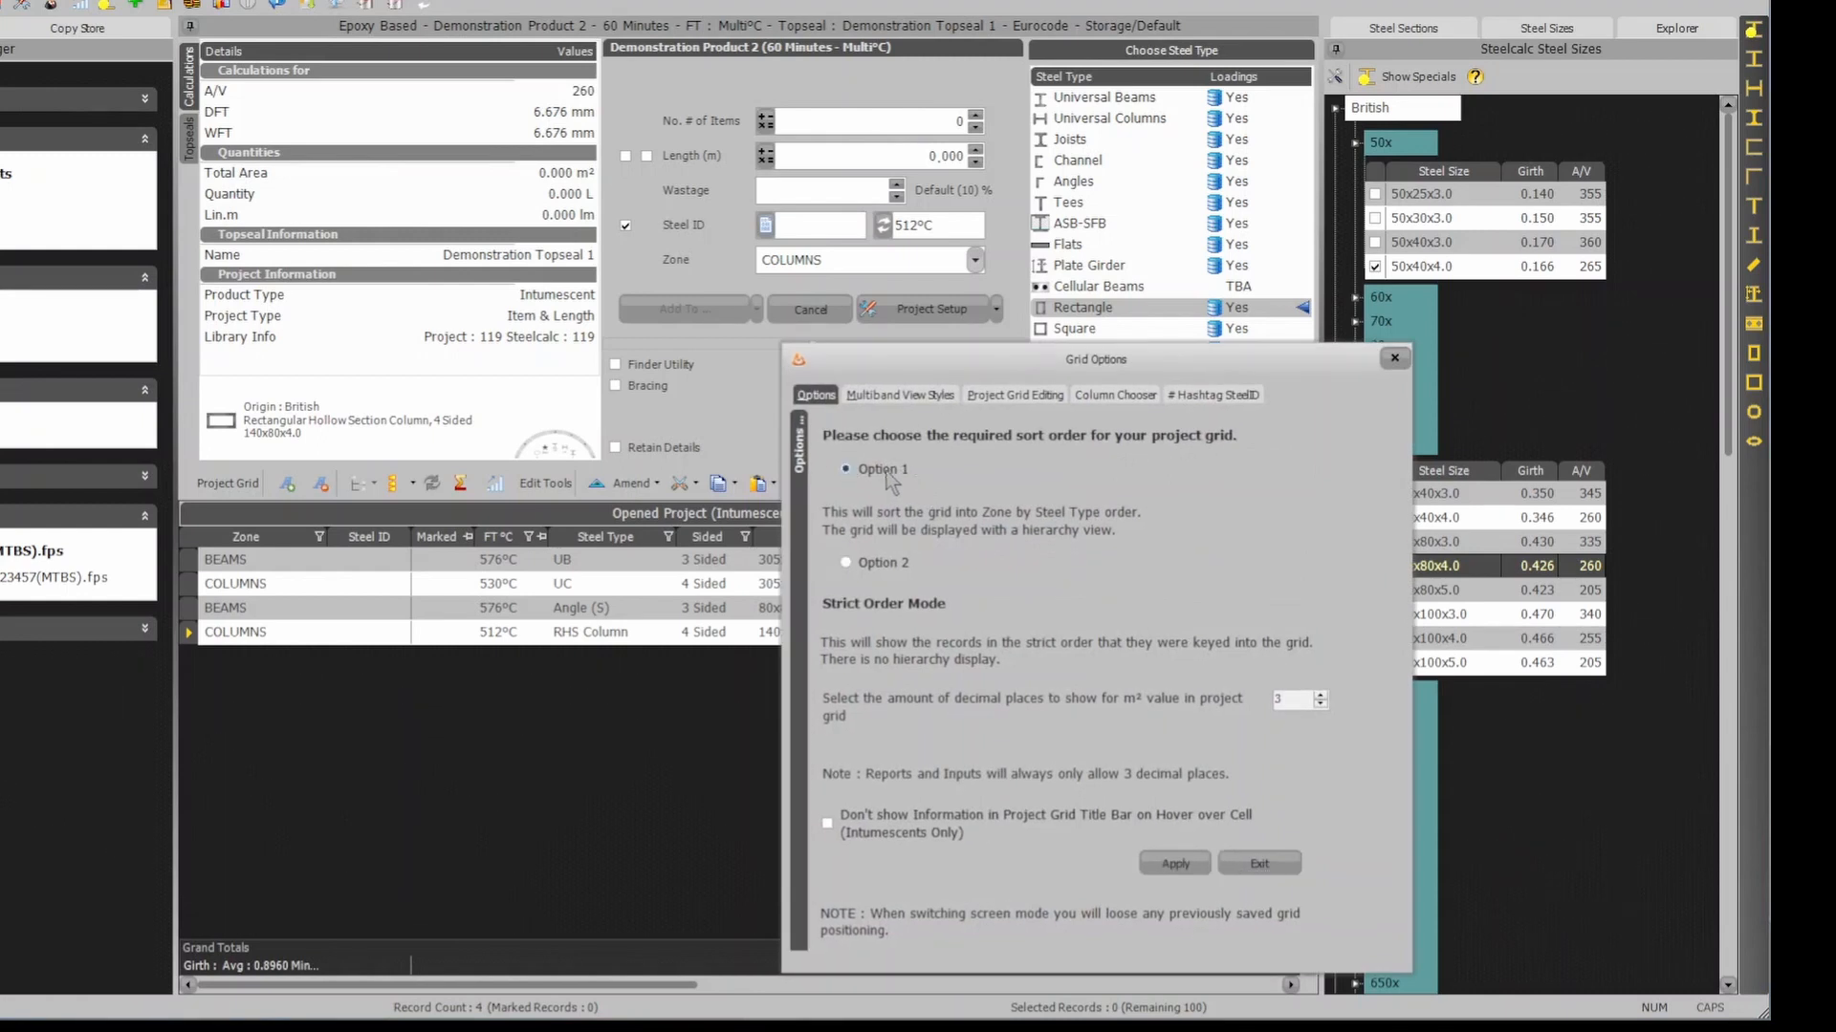
click(1166, 866)
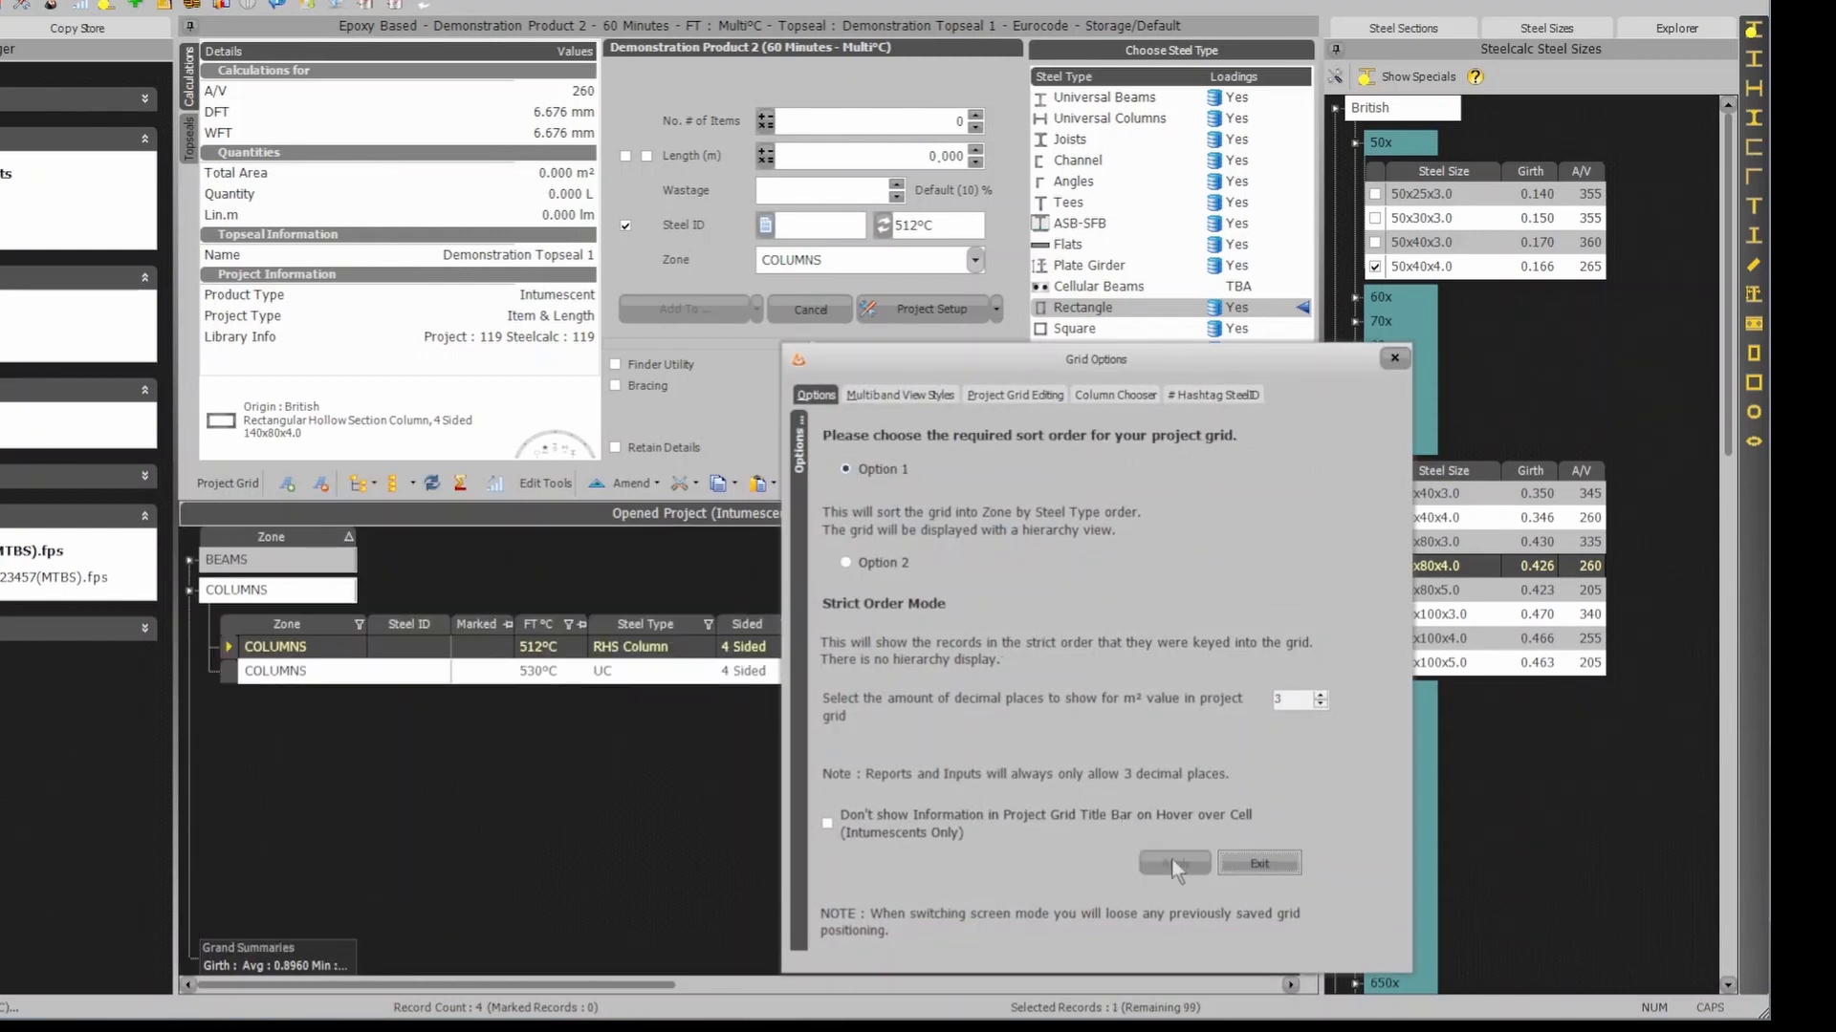
click(1257, 863)
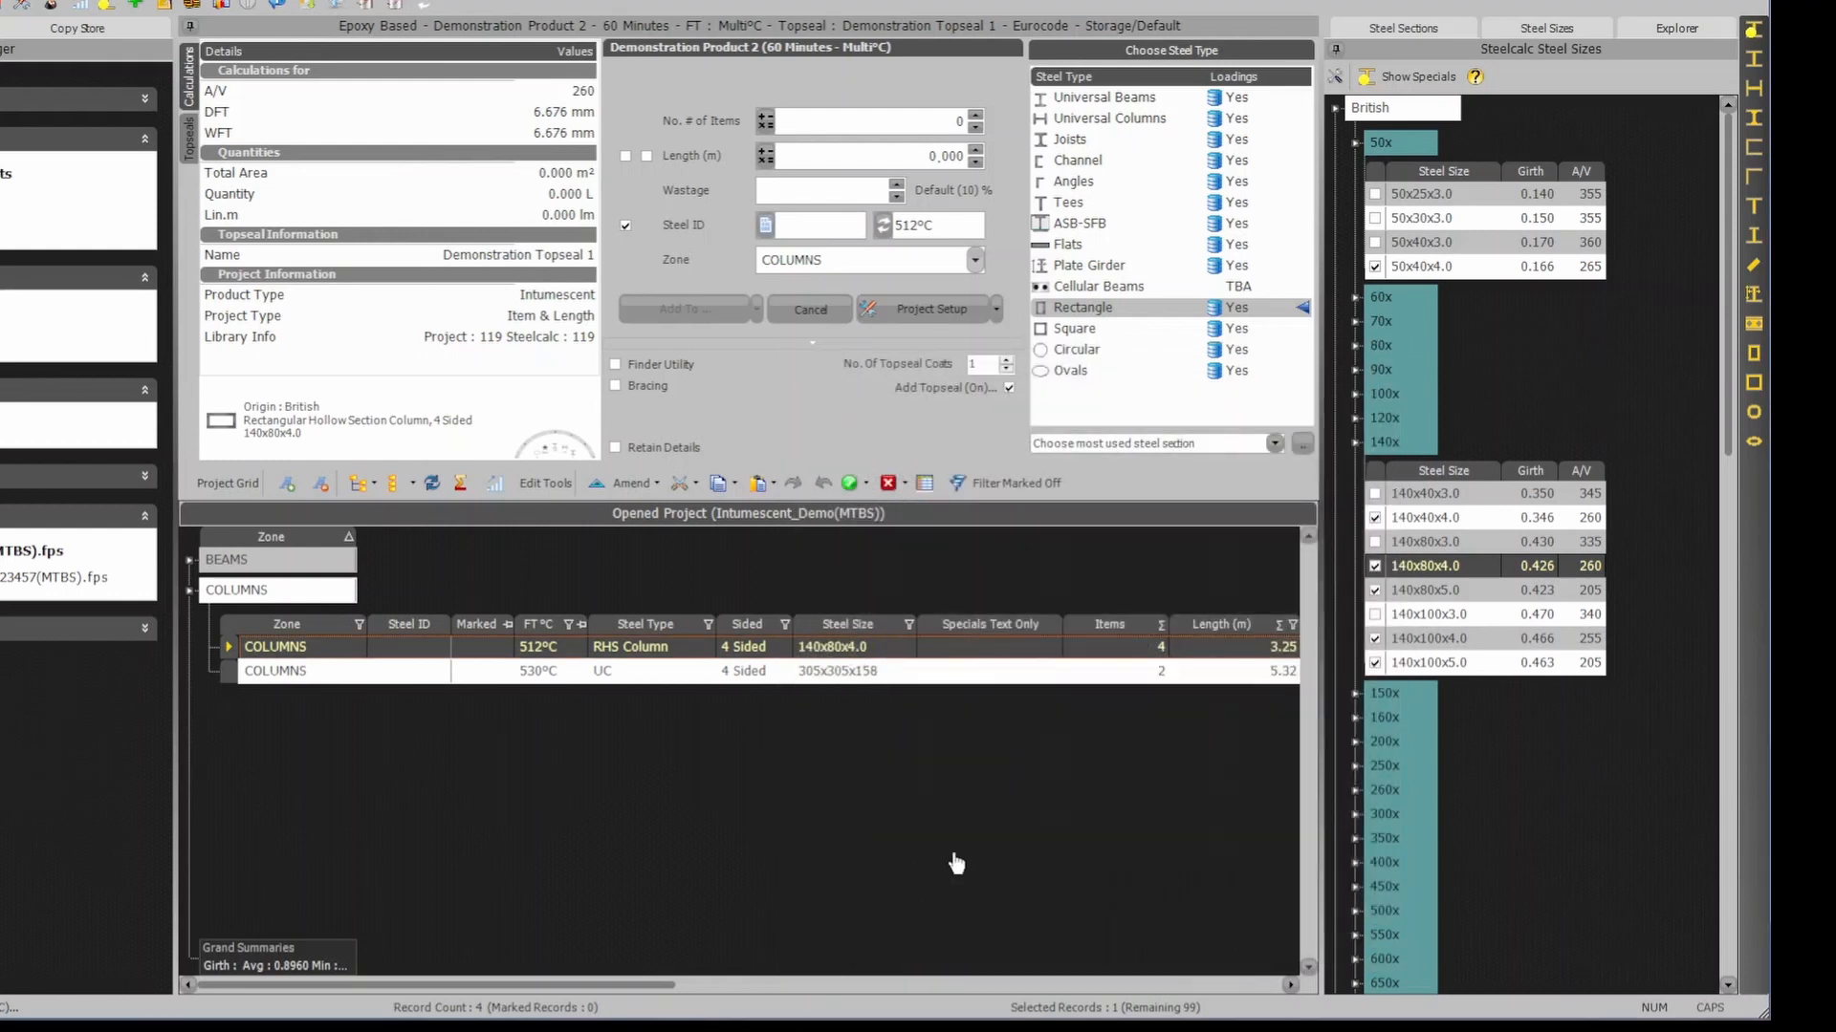
click(189, 561)
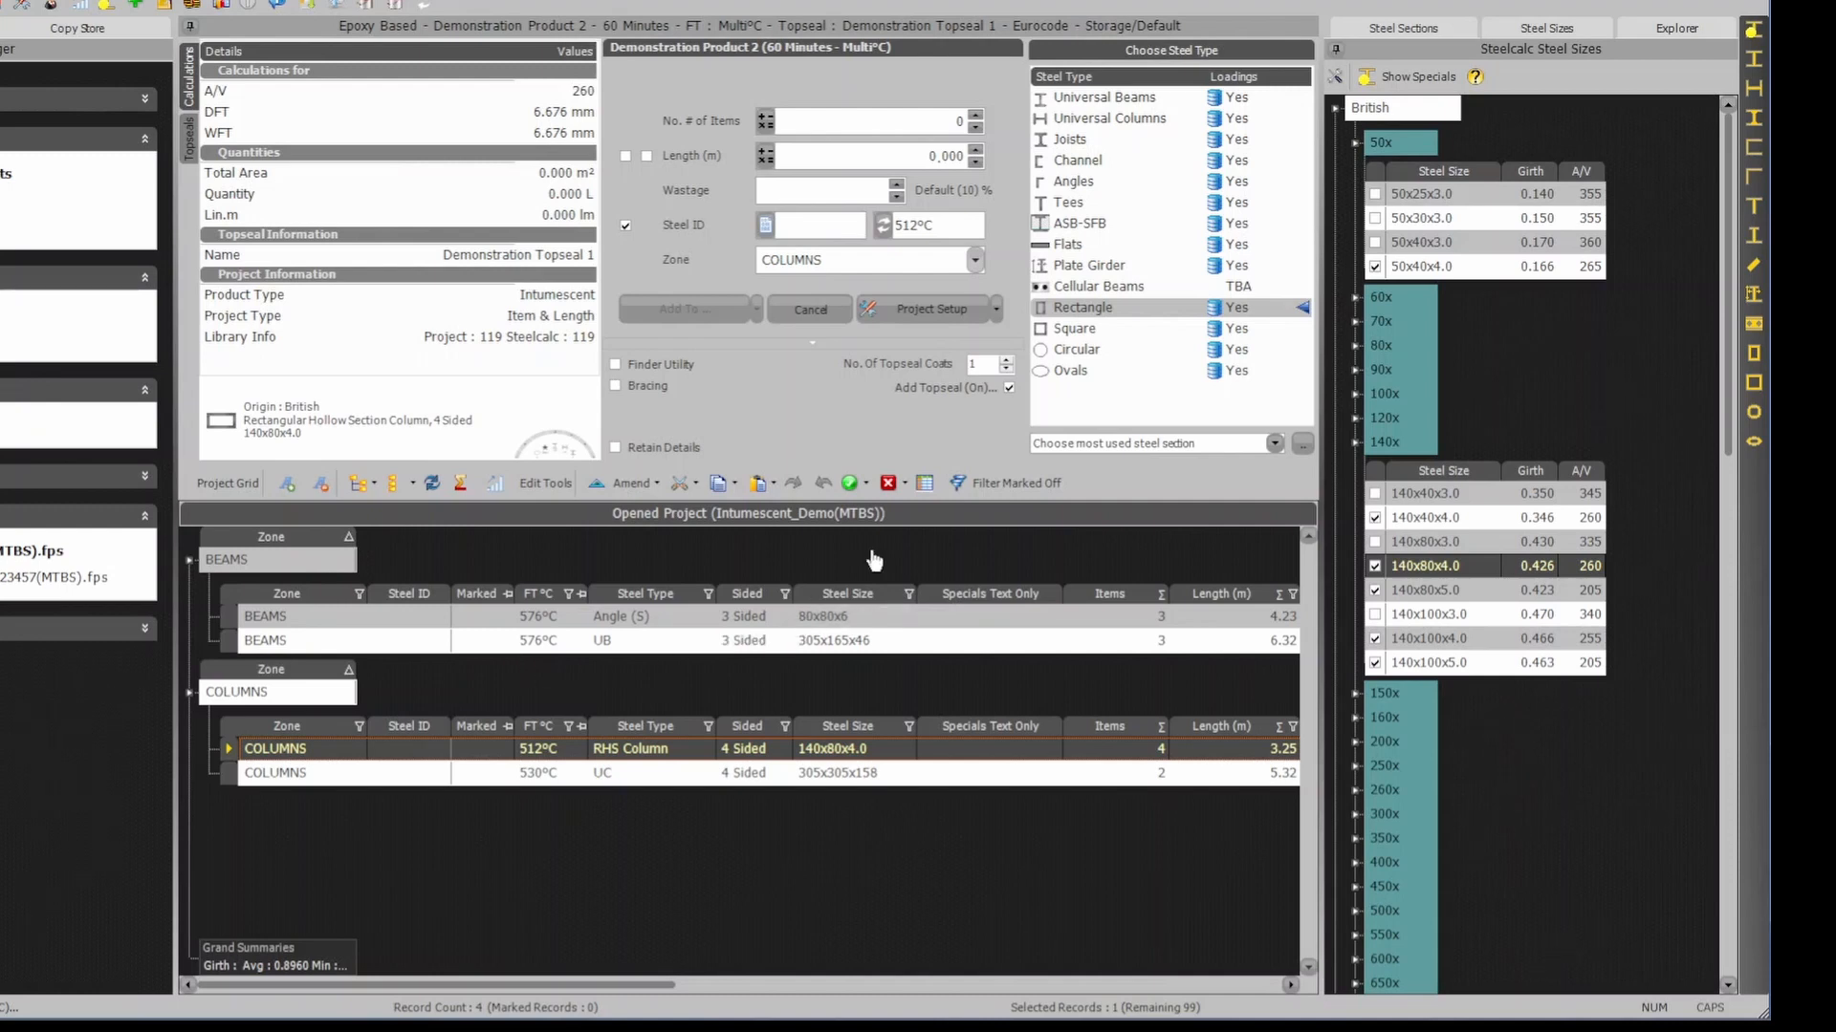
Switch the project grid back to Option 2, Strict Order Mode, and close the grid options.
click(925, 484)
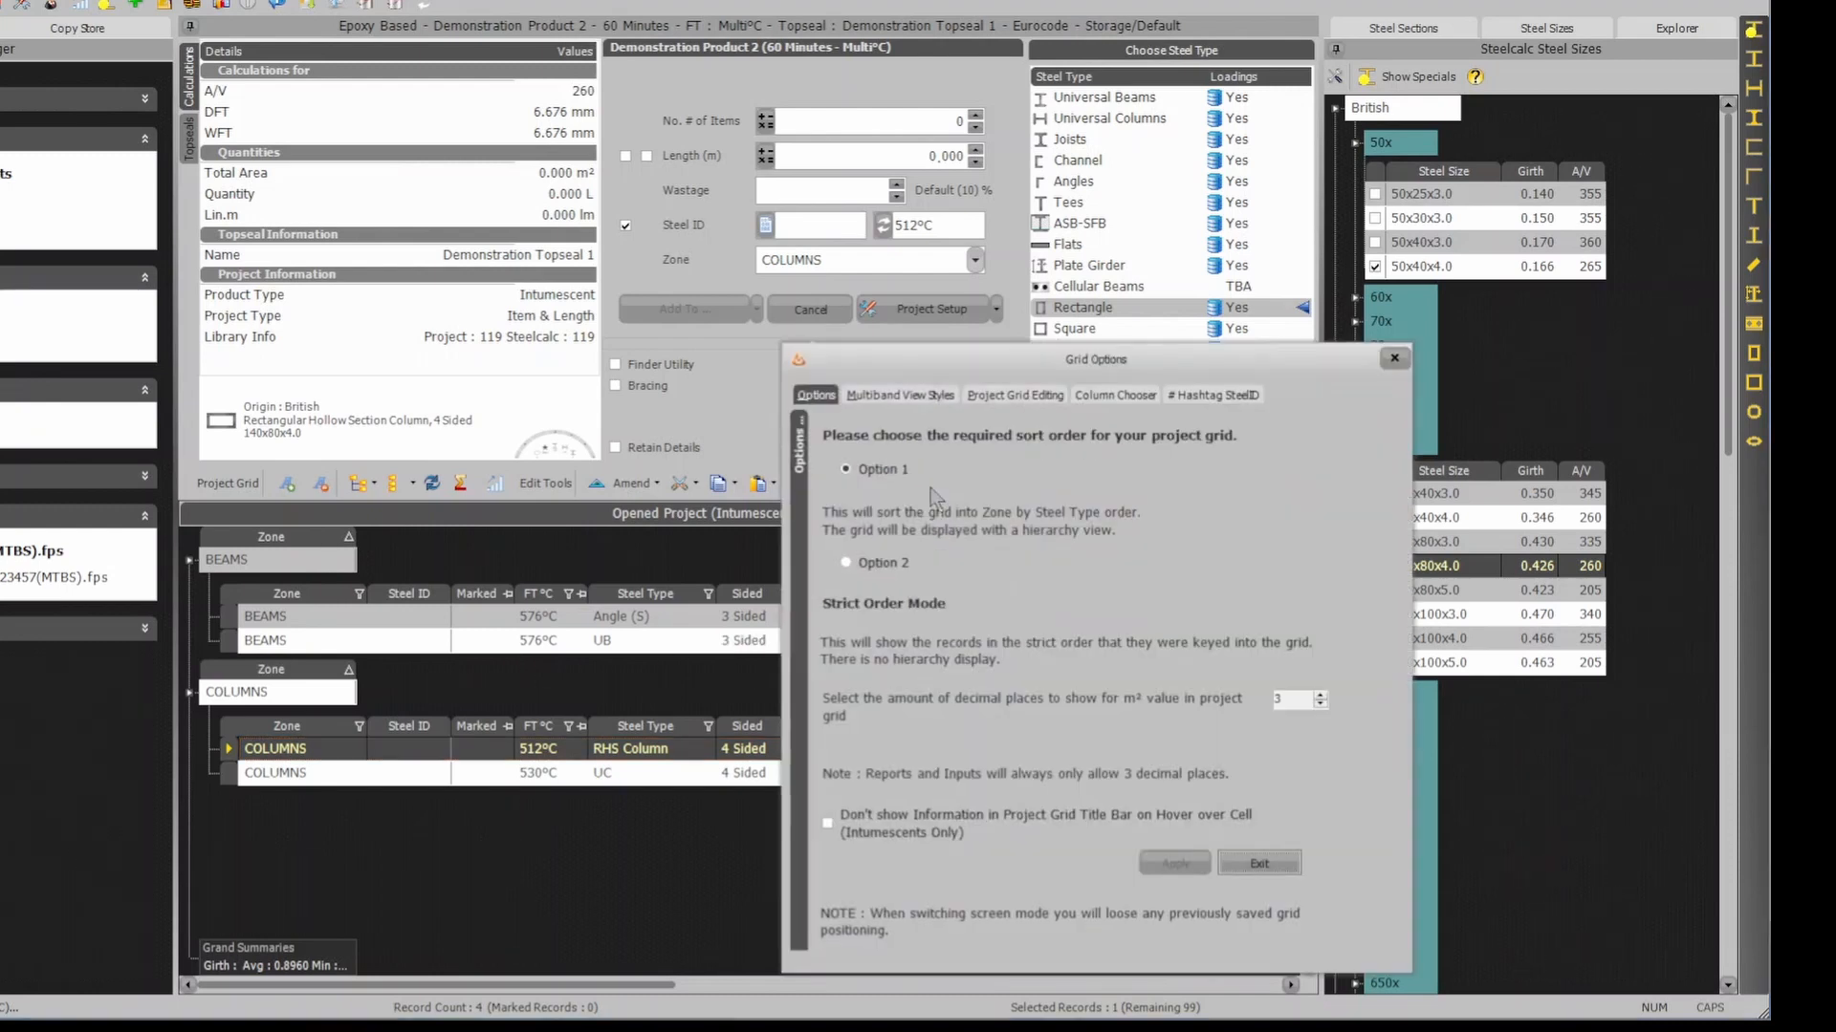
click(877, 572)
click(1168, 854)
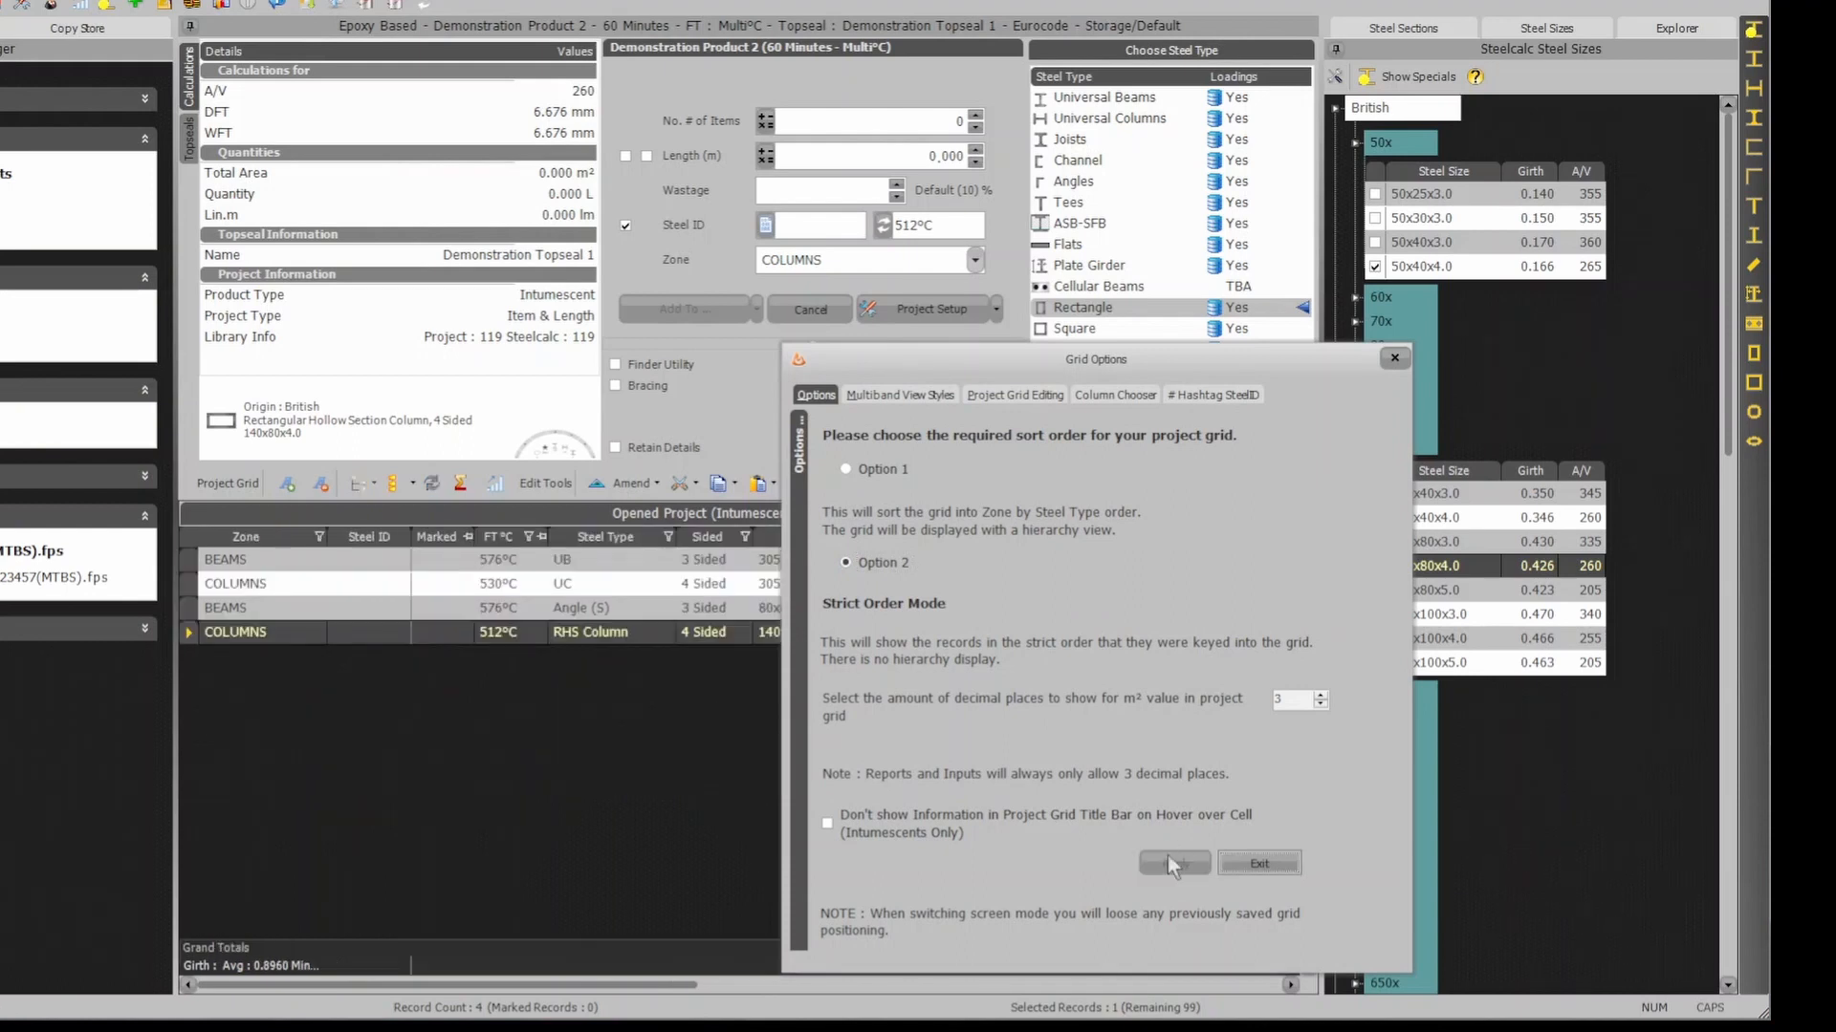
click(1260, 865)
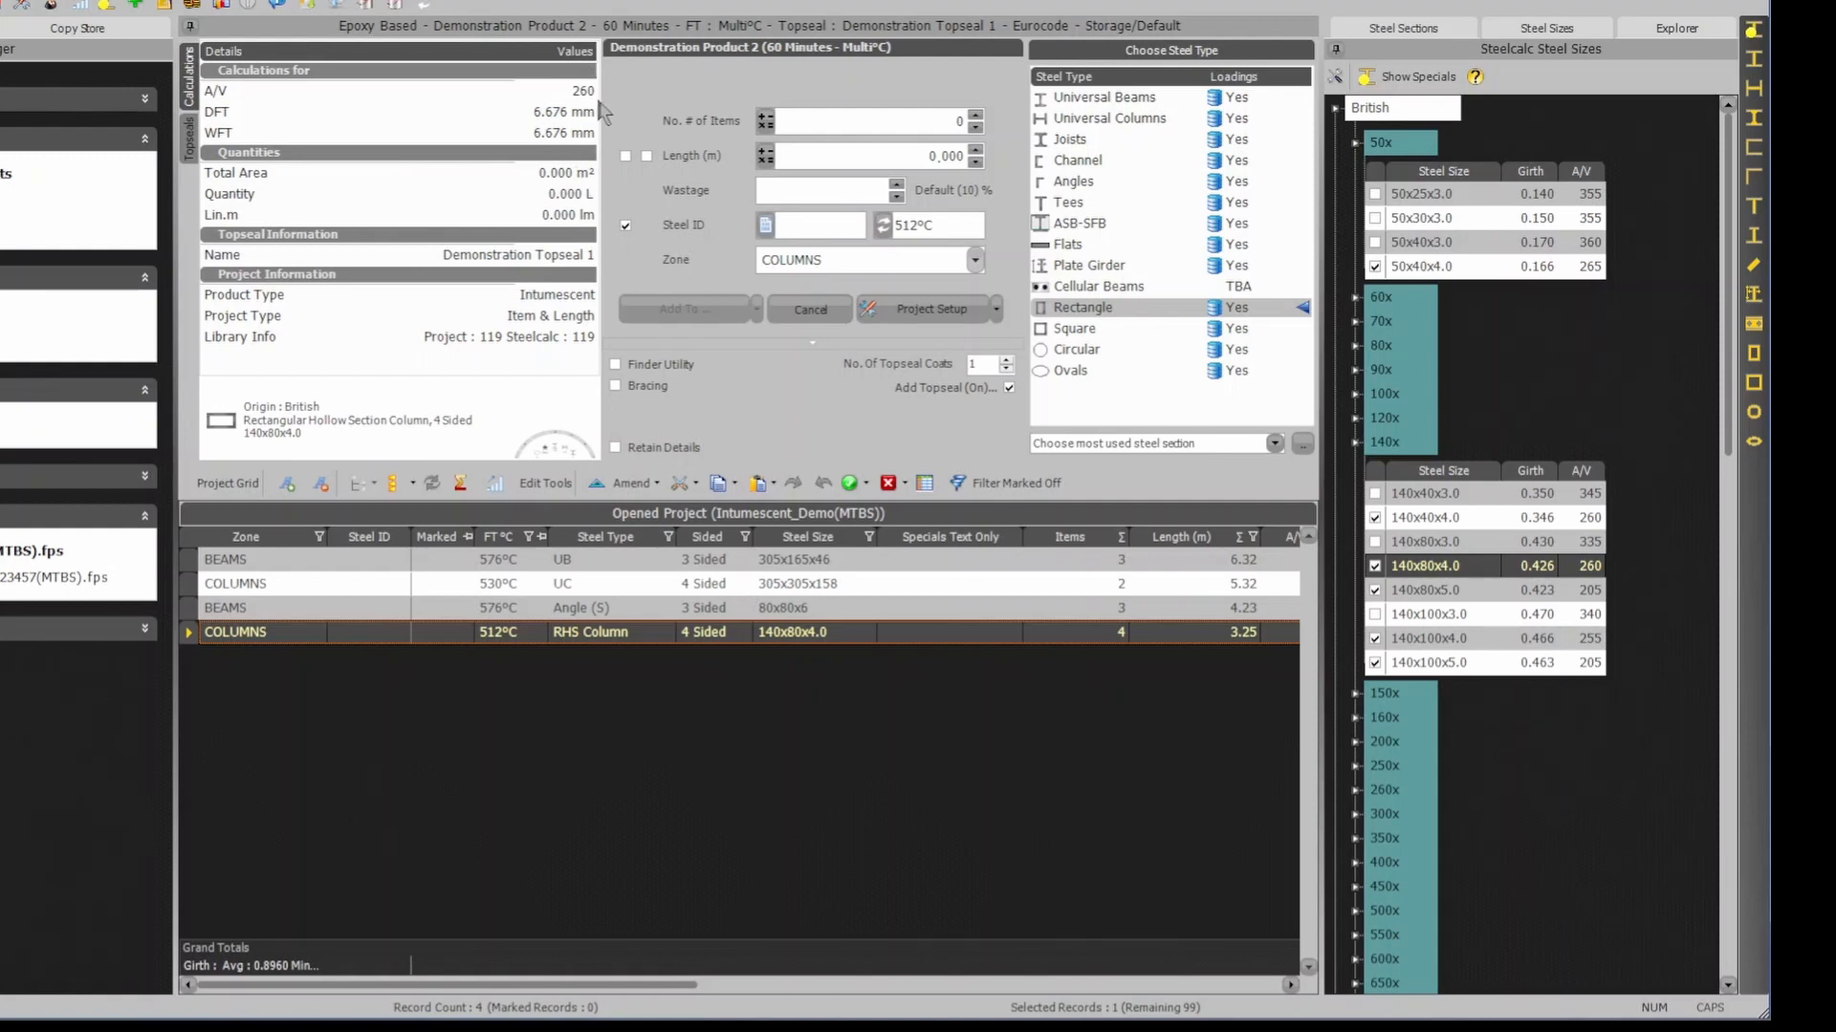
Add a Bracing record of 3 rectangular hollow sections 140x80x4.0, each 5.23 m long, in zone COLUMNS, and check its type.
click(613, 387)
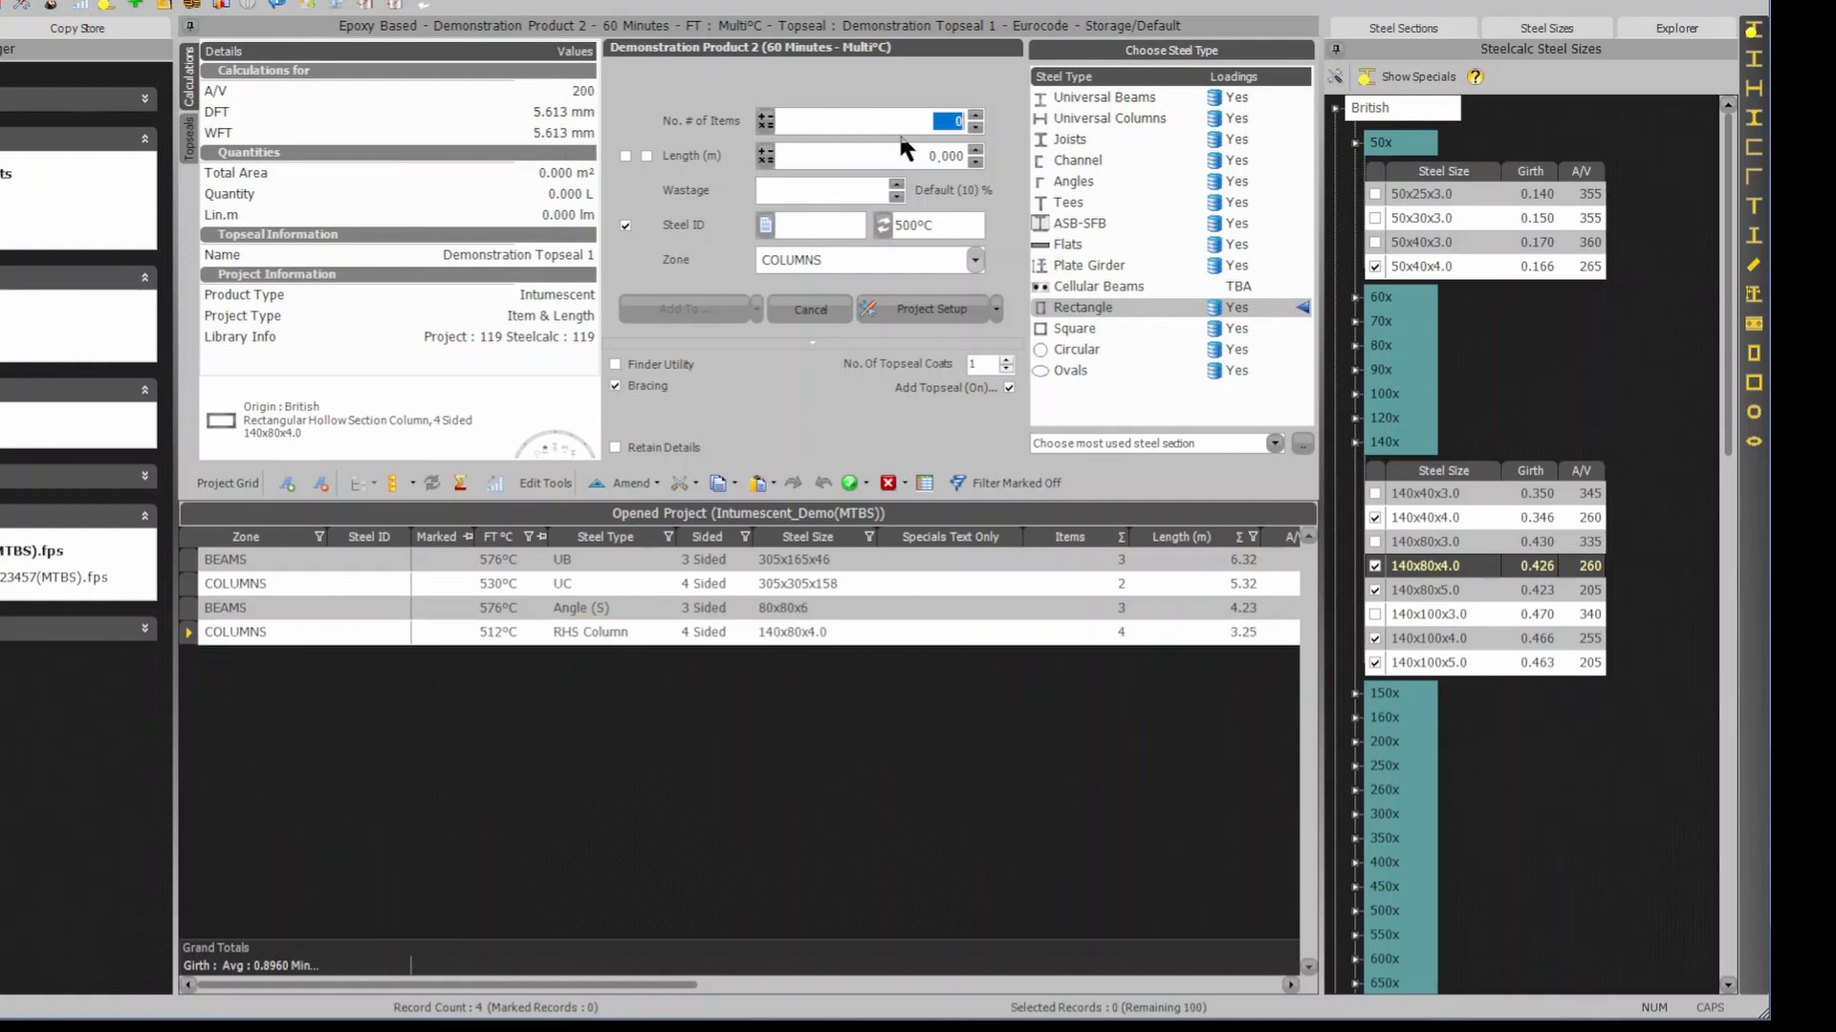
text(3)
key(Tab)
text(5.23)
key(Tab)
click(675, 311)
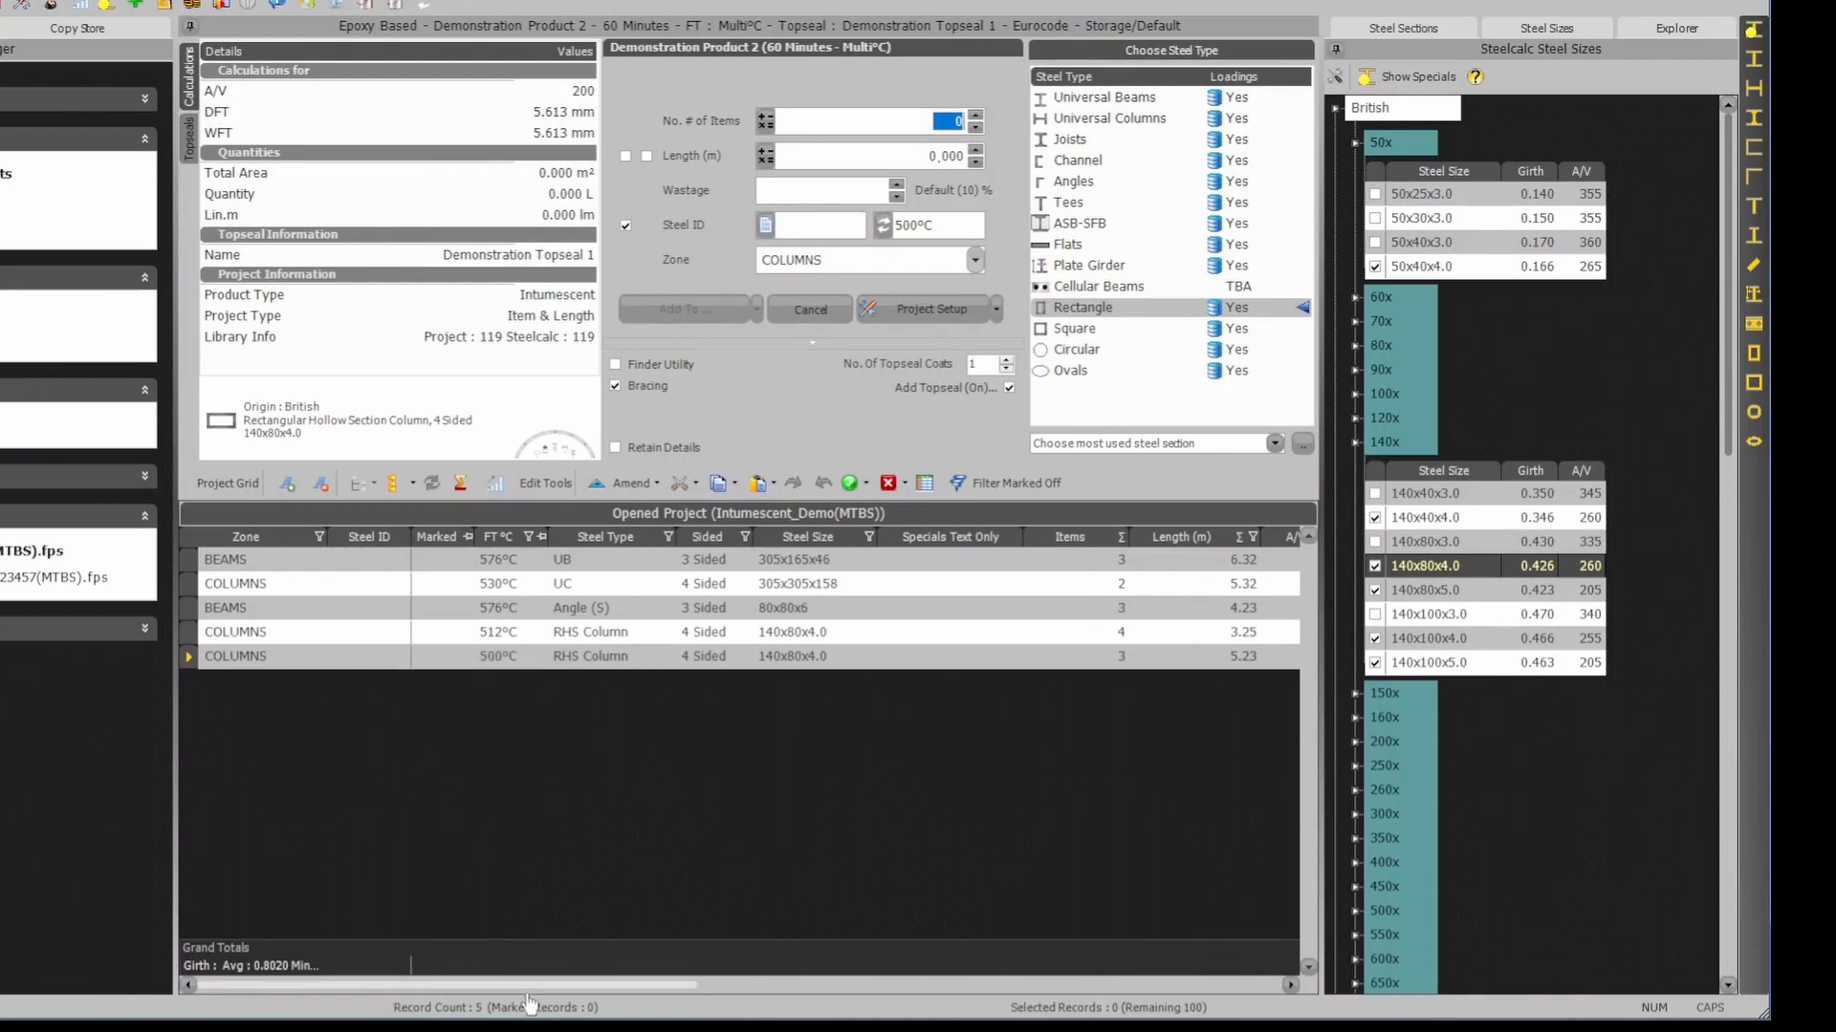
drag(528, 992, 828, 986)
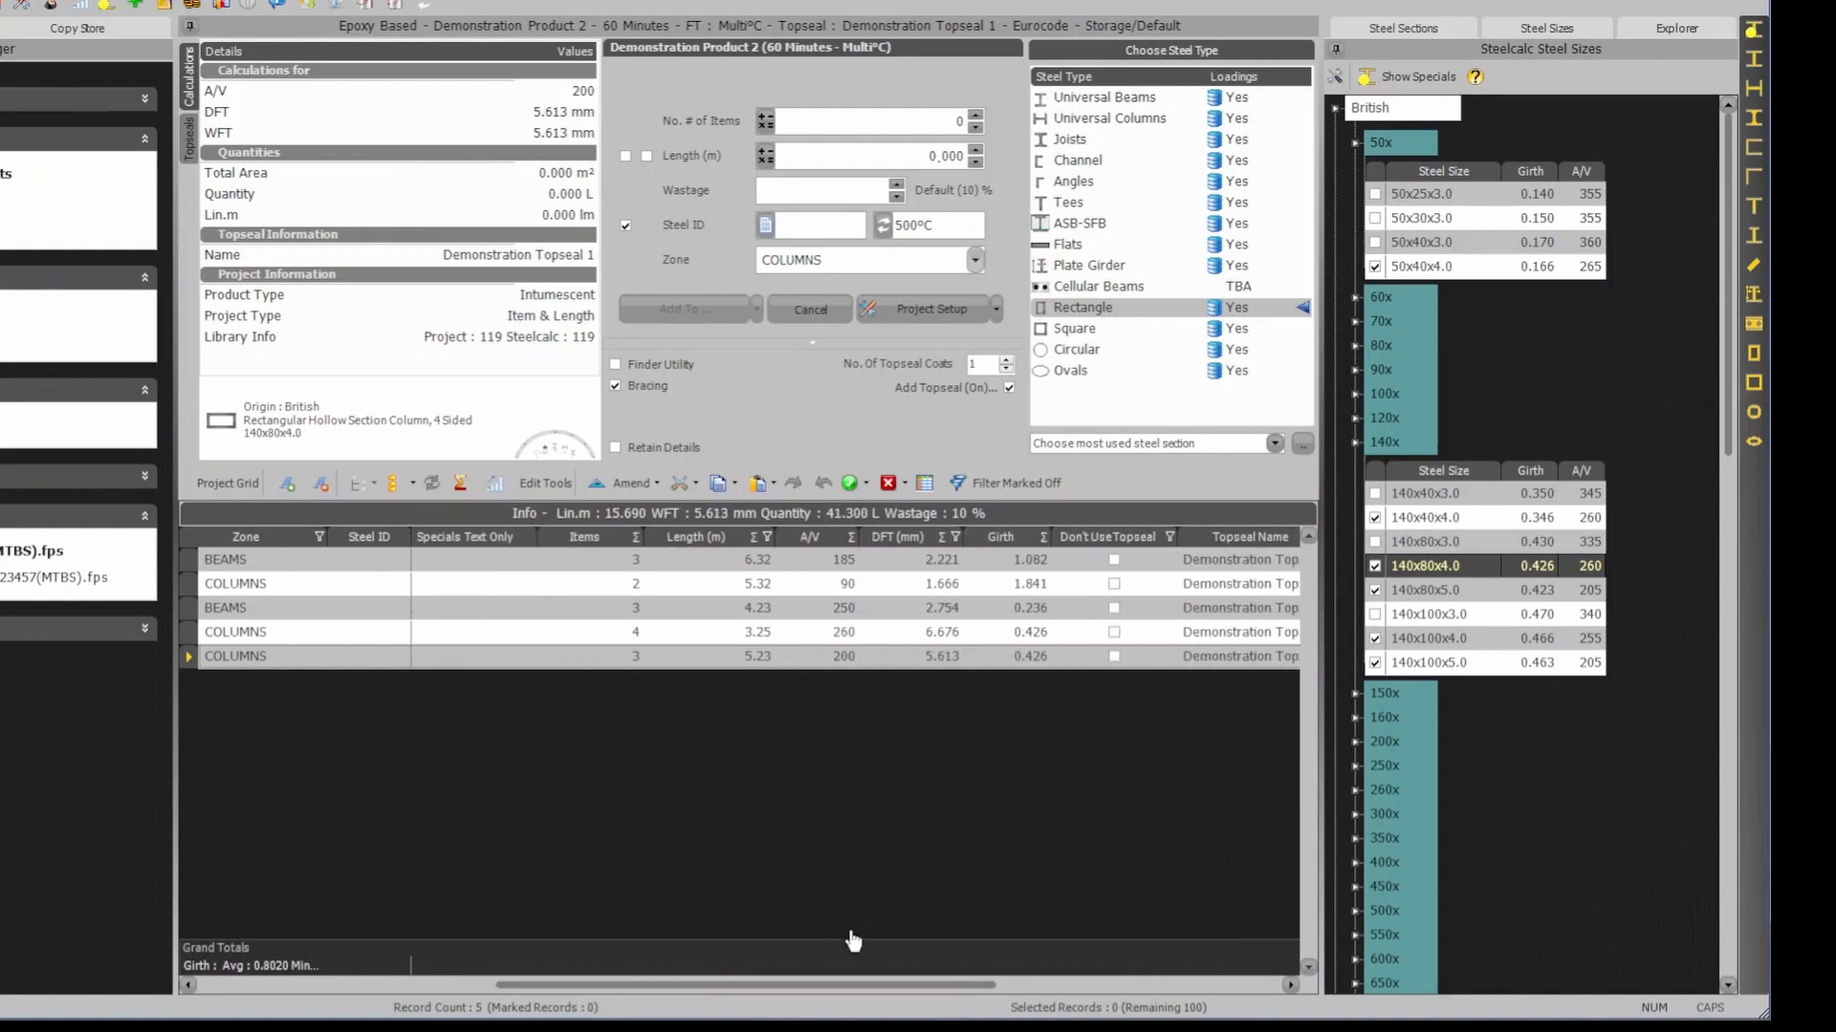
drag(848, 986, 1145, 994)
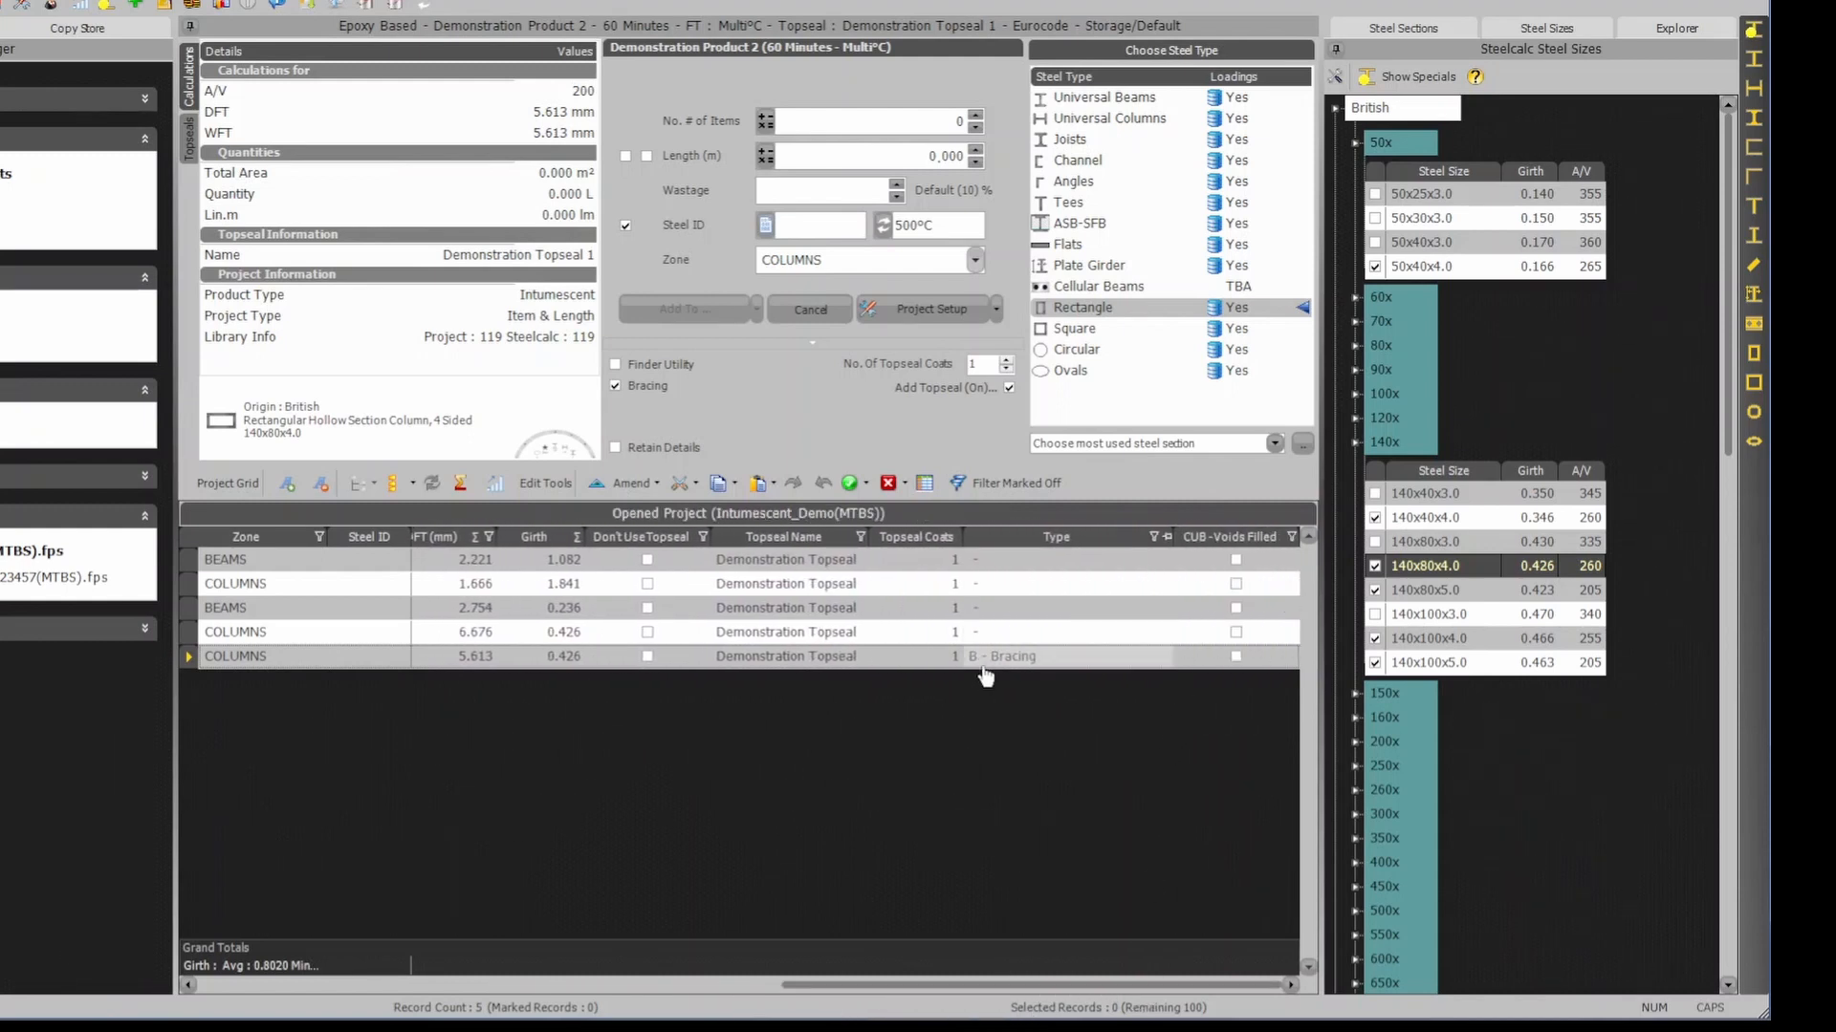
drag(997, 999, 354, 982)
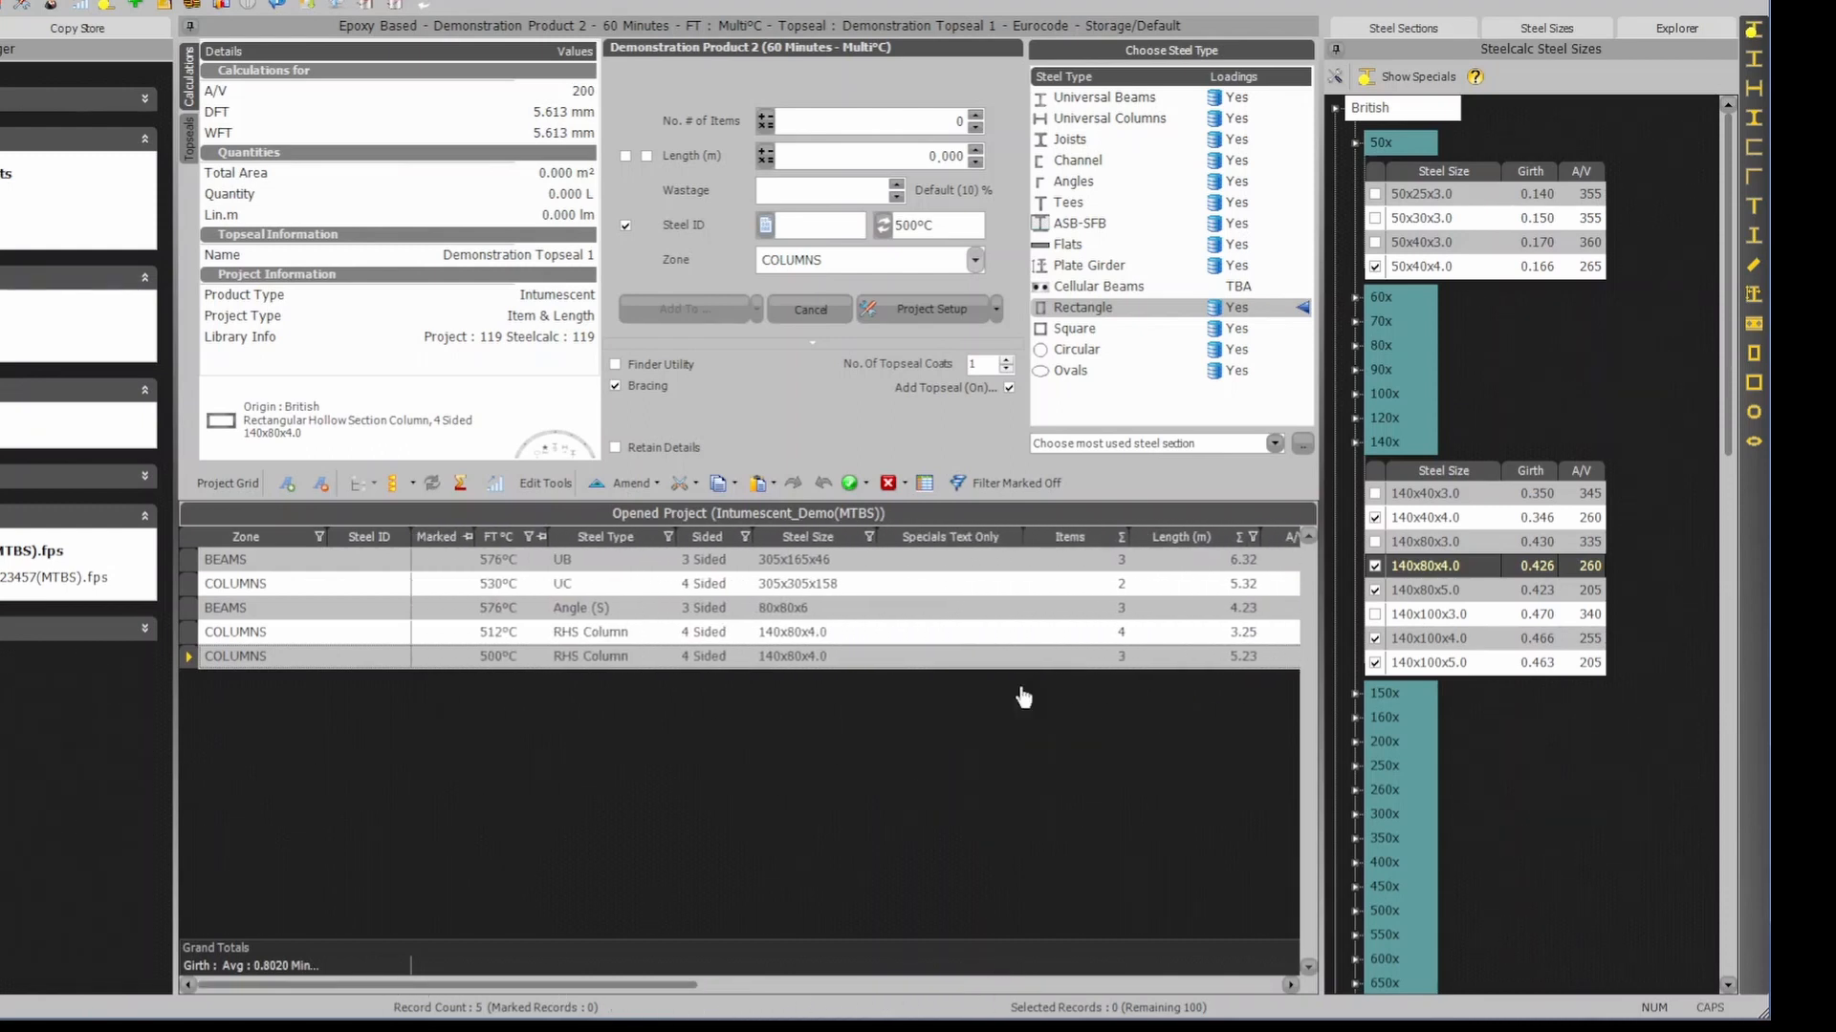
Add a Composite Floor record of 3 three-sided 305x165x46 universal beams, each 6.52 m long, in zone COLUMNS.
click(1104, 98)
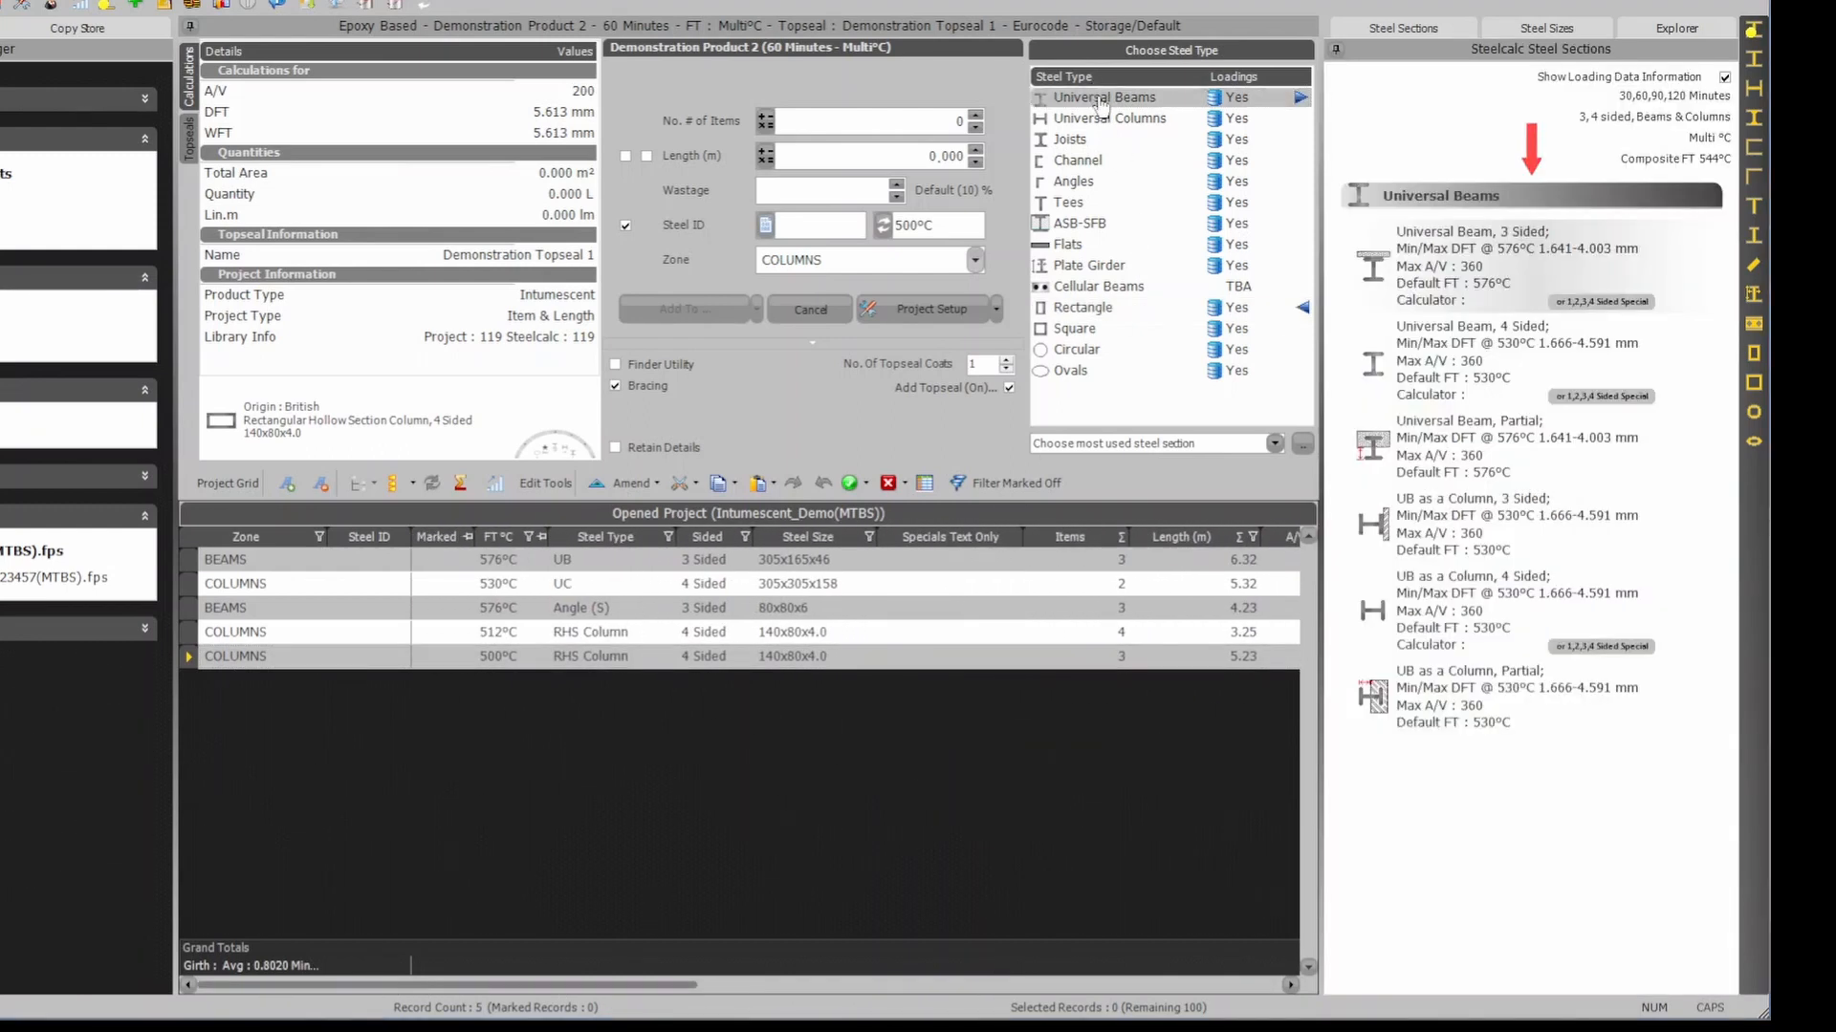
click(1455, 278)
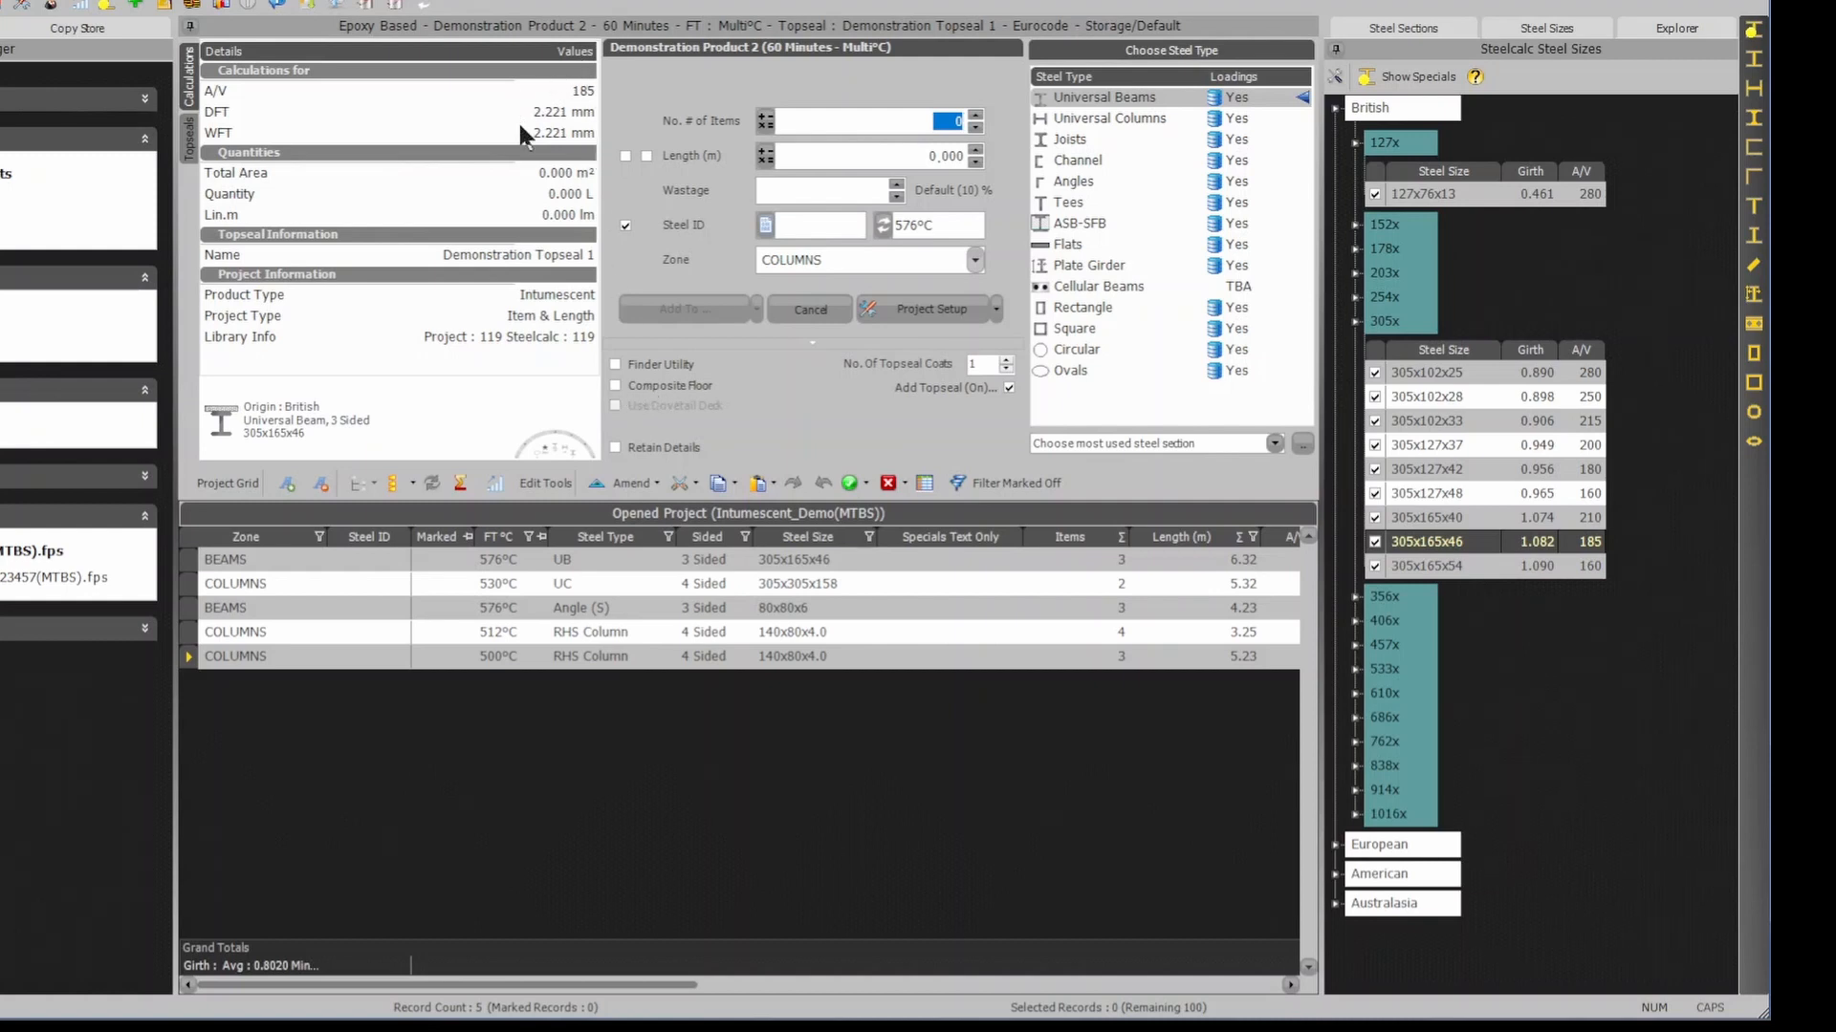
click(615, 386)
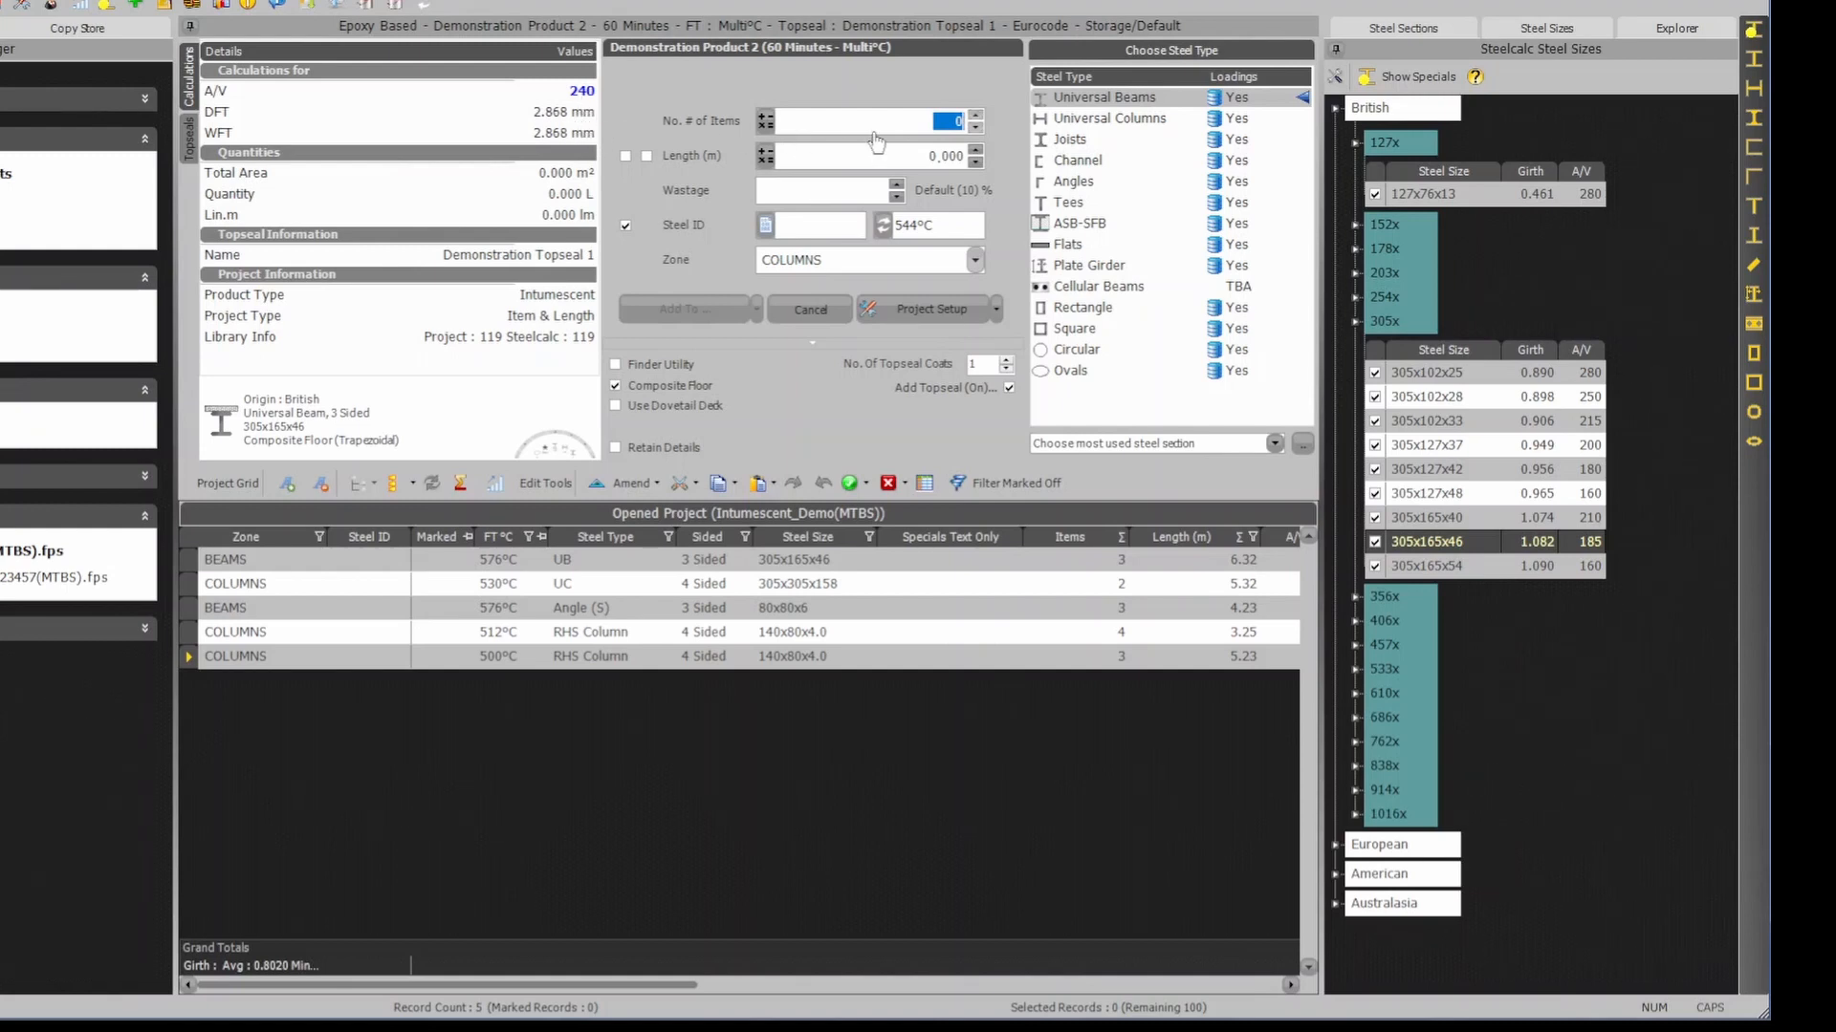
text(3)
key(Tab)
text(6,52)
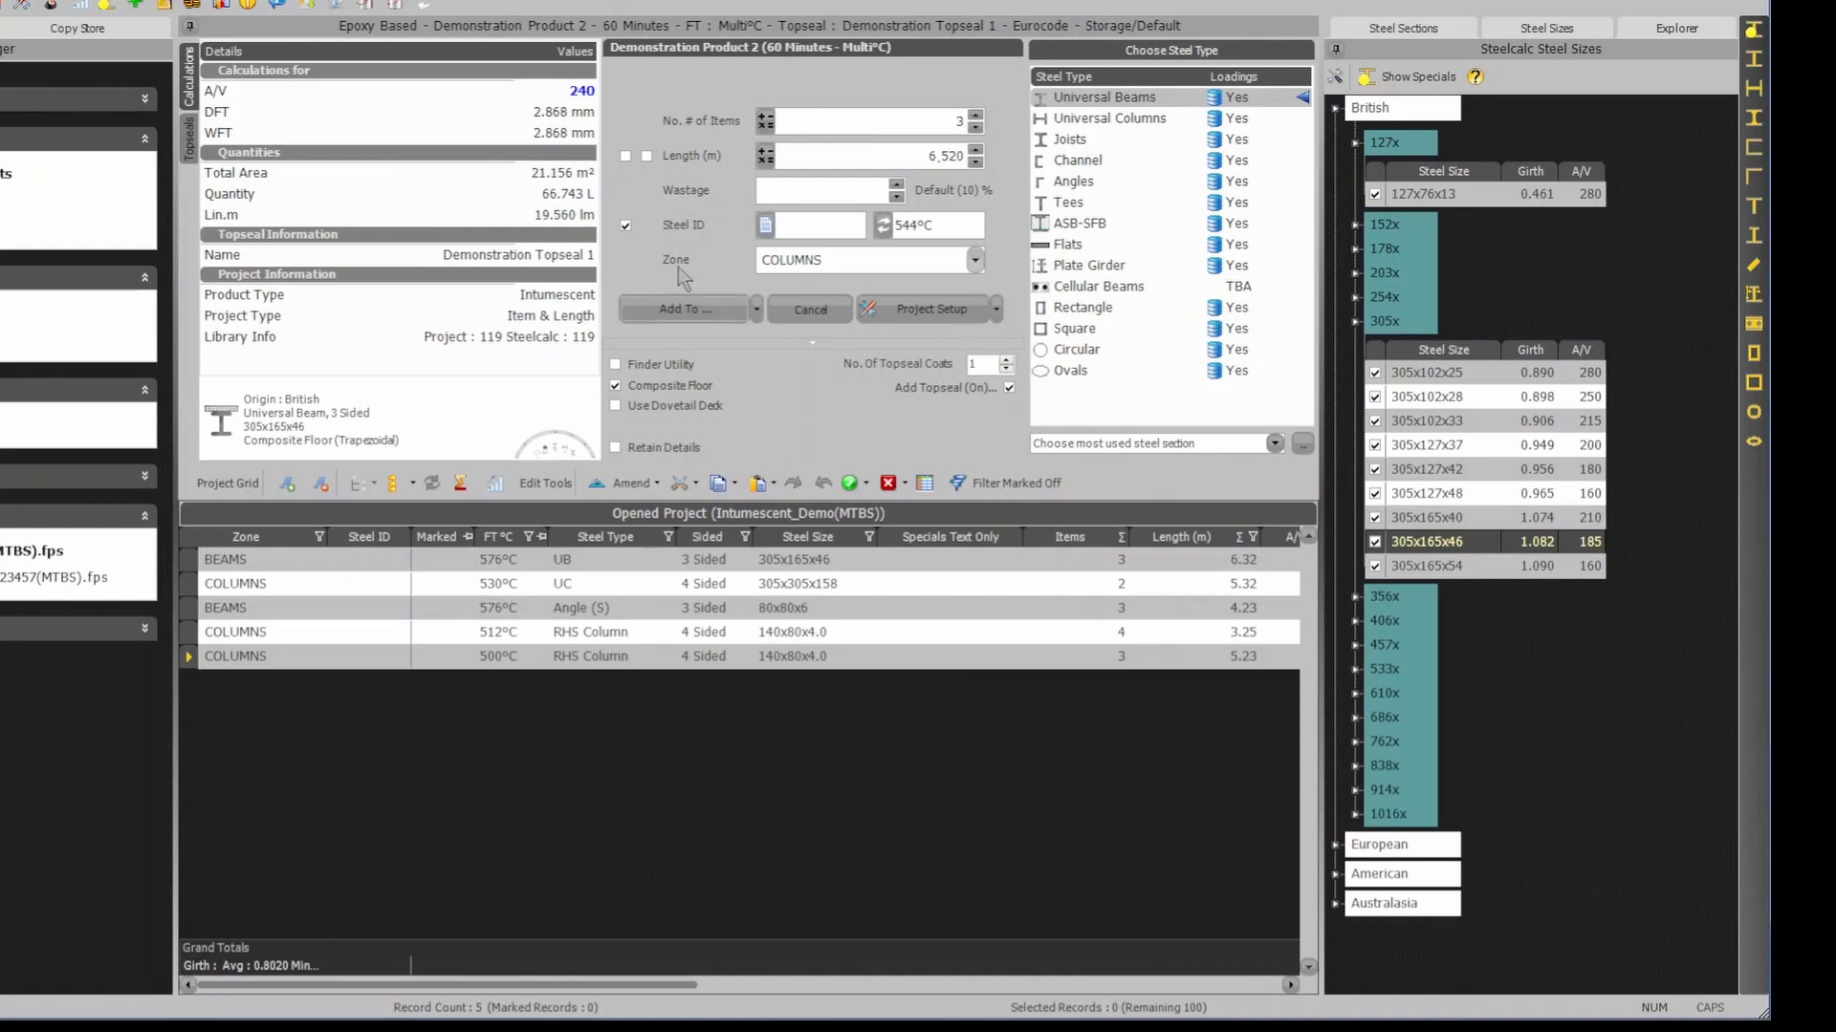
click(678, 311)
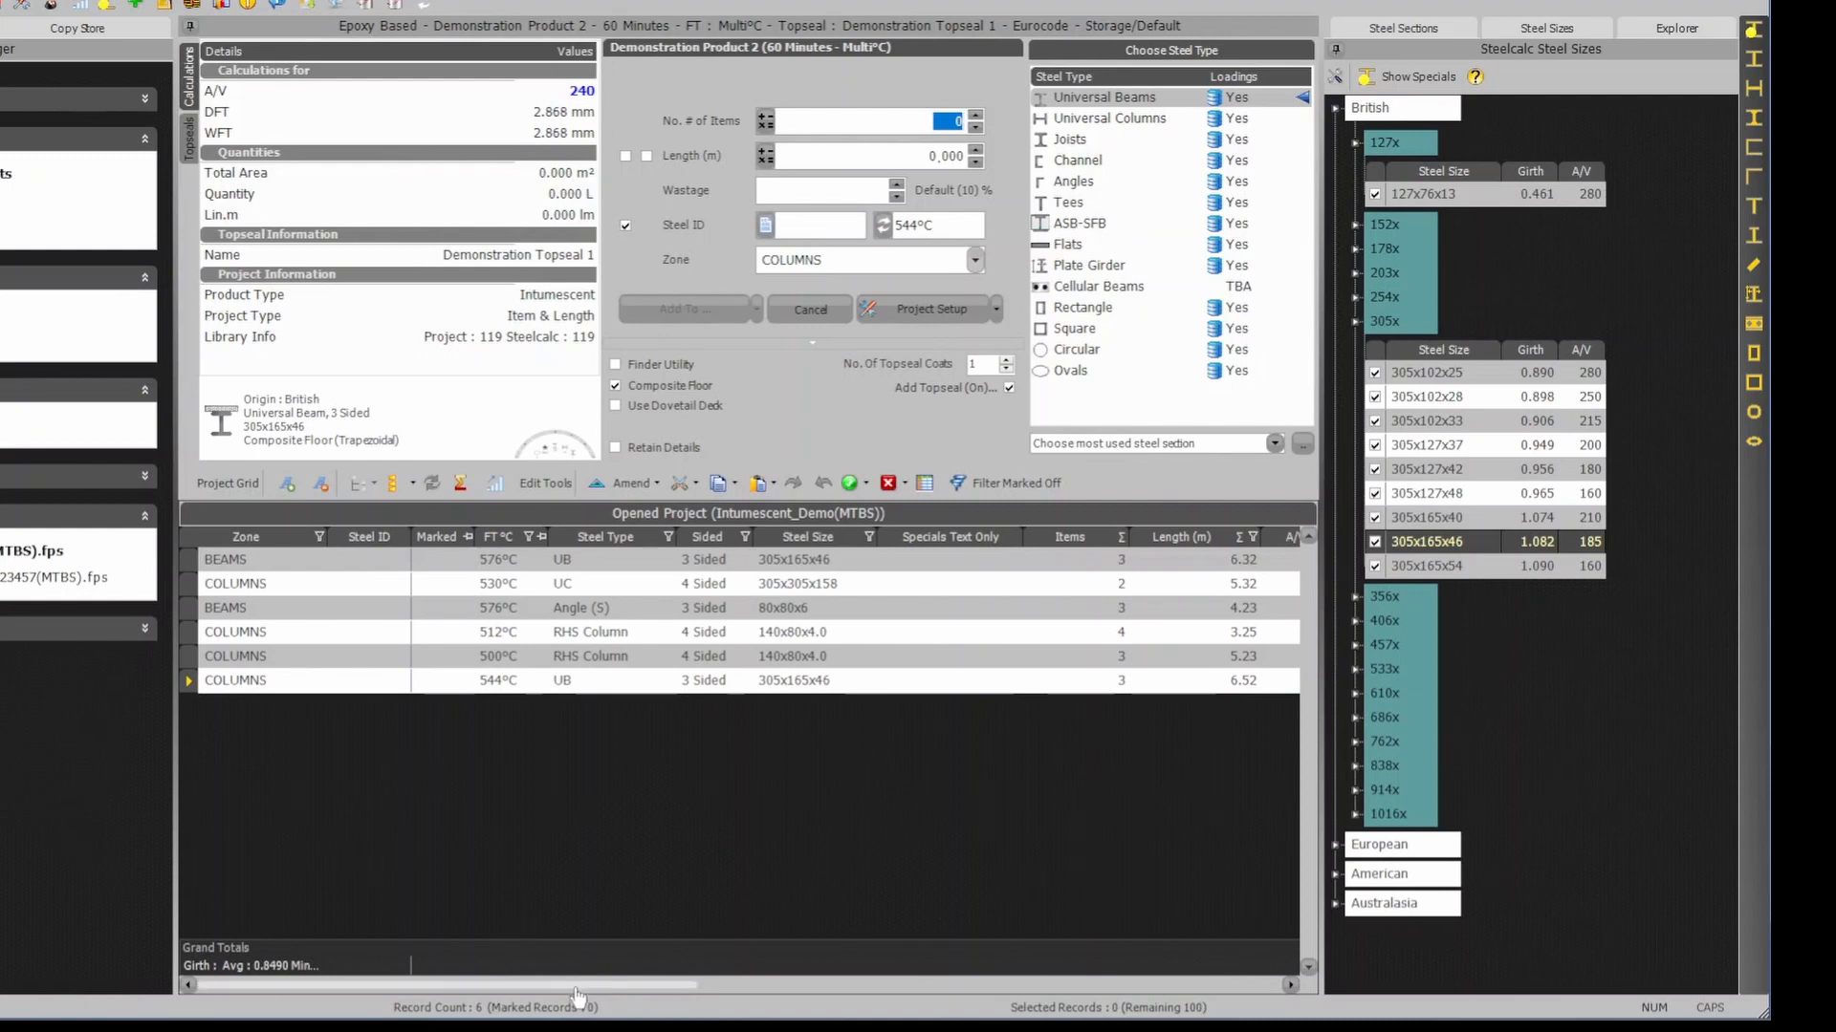
Check the new beam record's type in the project grid and turn off the Composite Floor option.
drag(575, 989, 1162, 991)
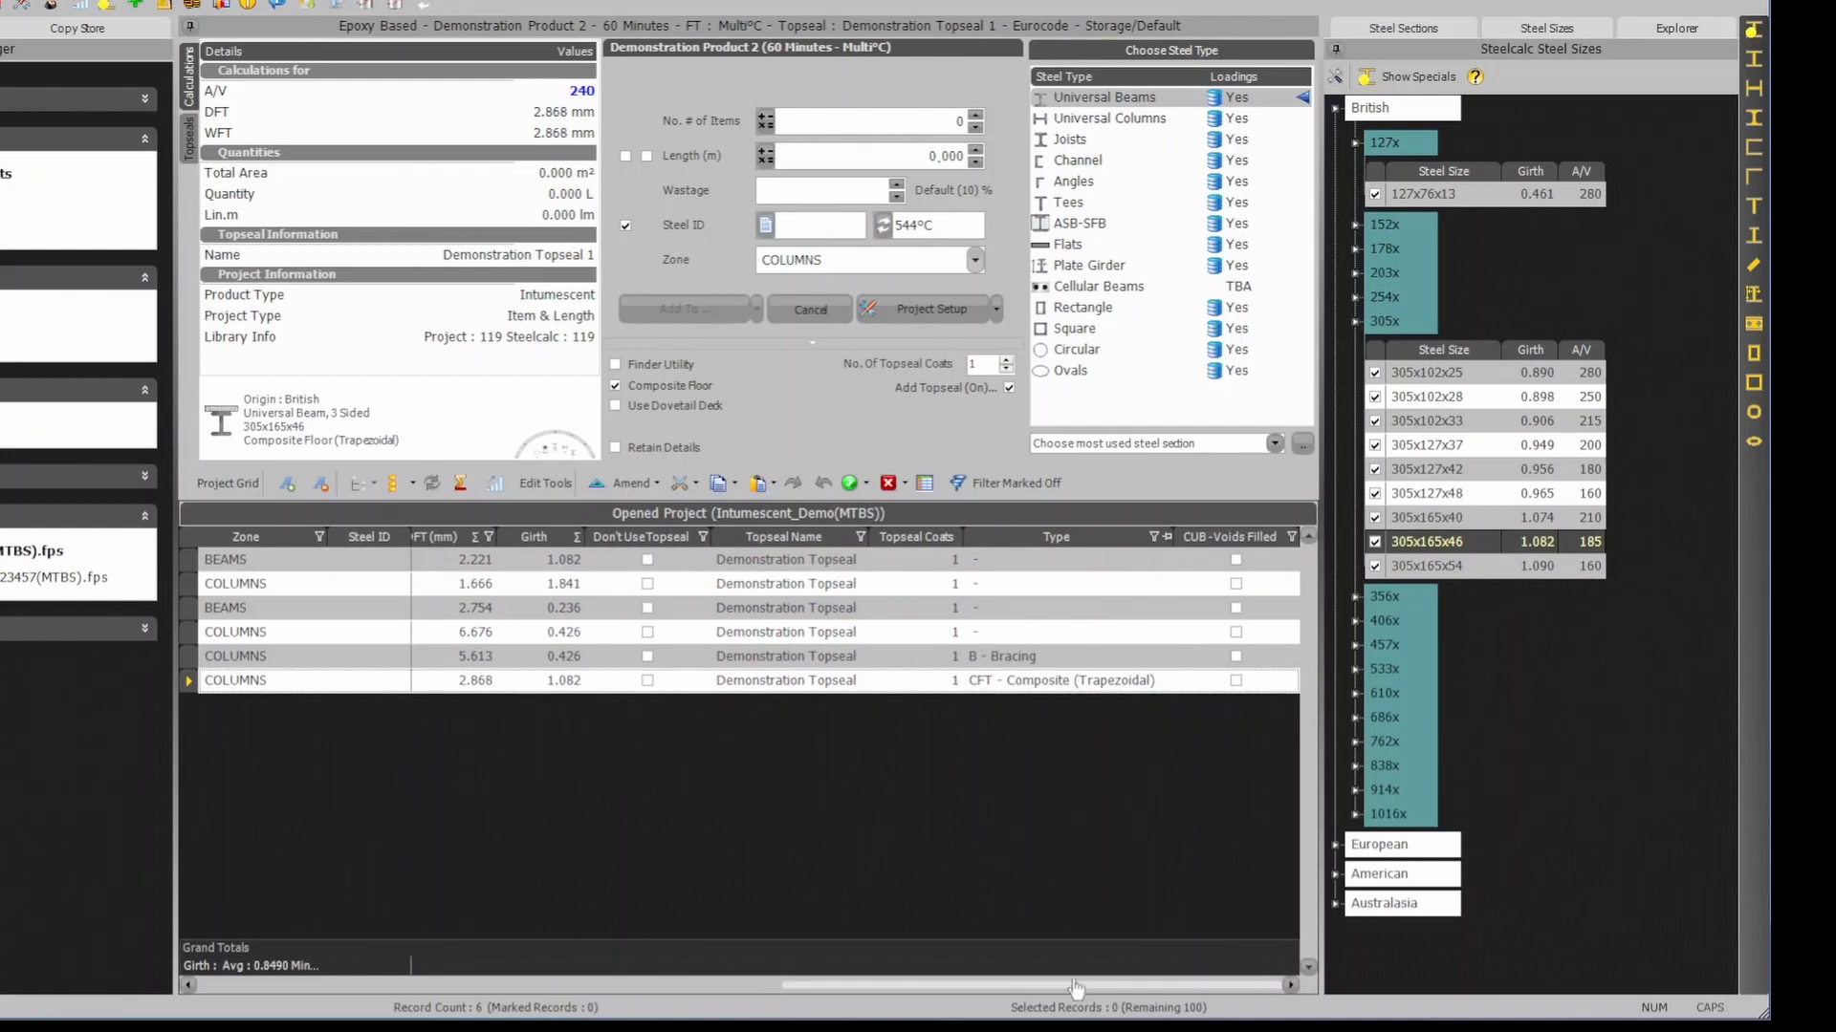
drag(1071, 996, 455, 1009)
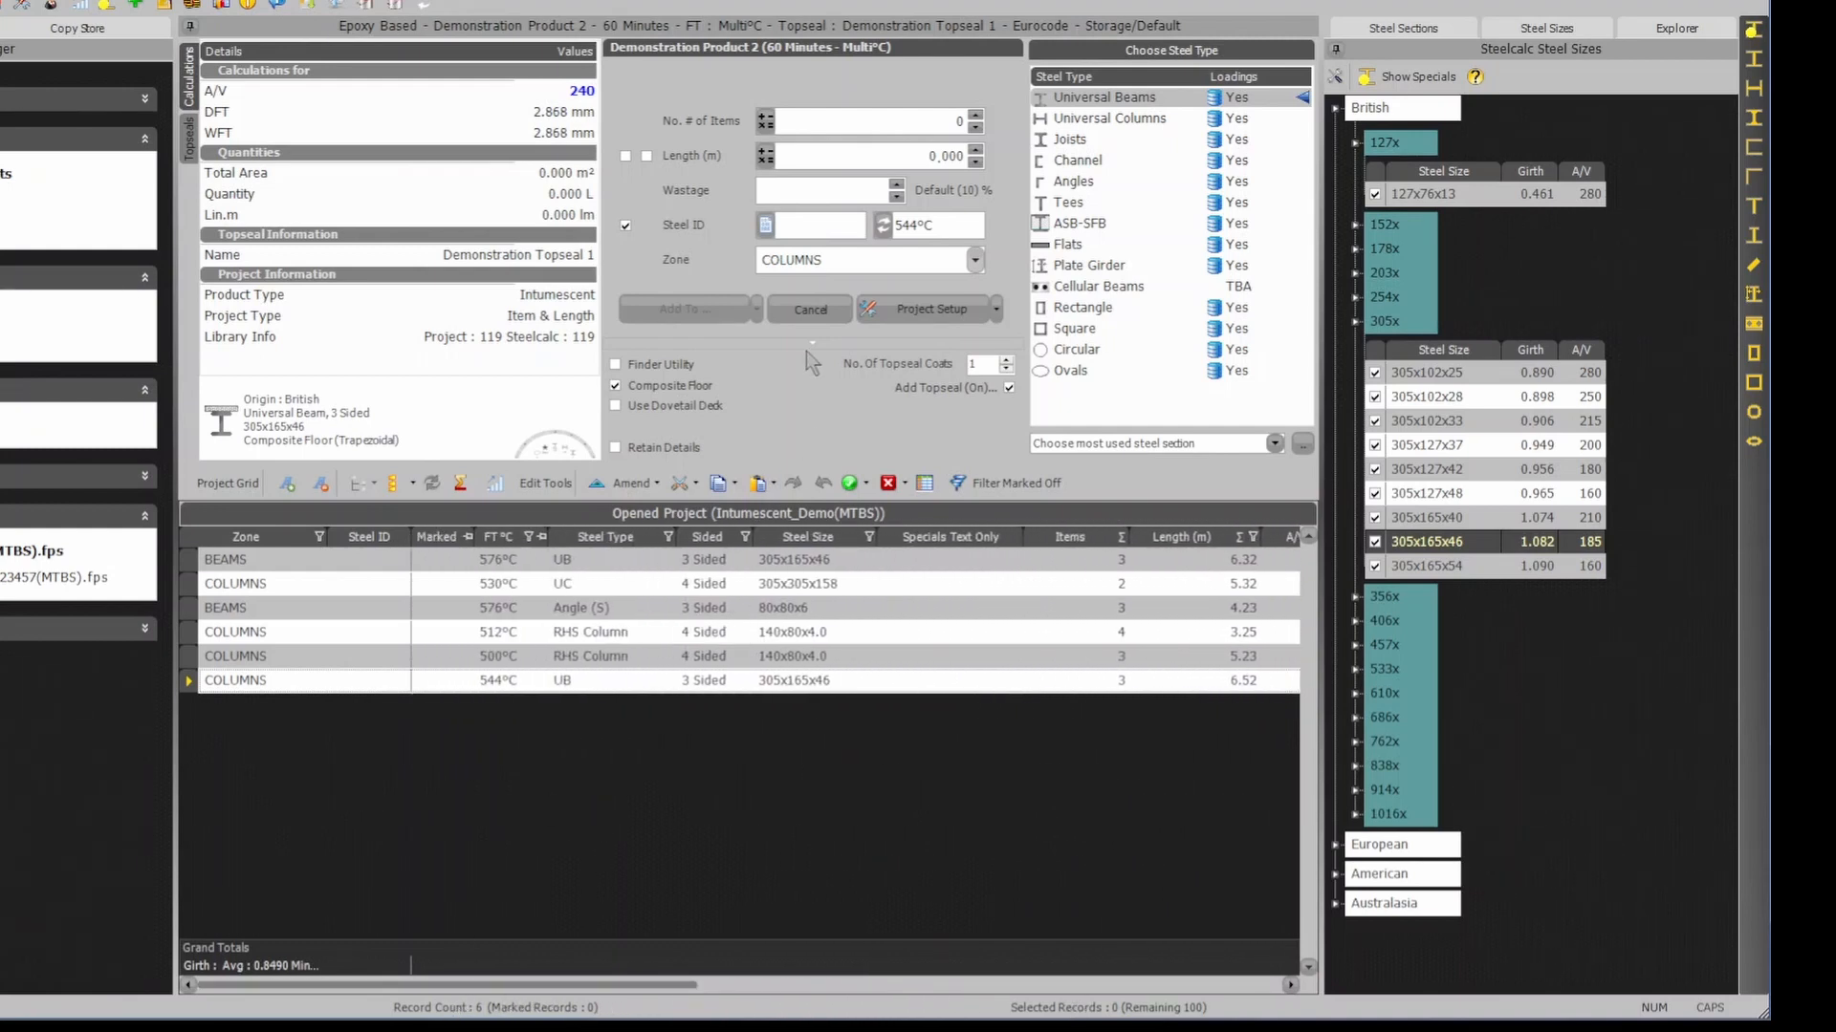
click(660, 386)
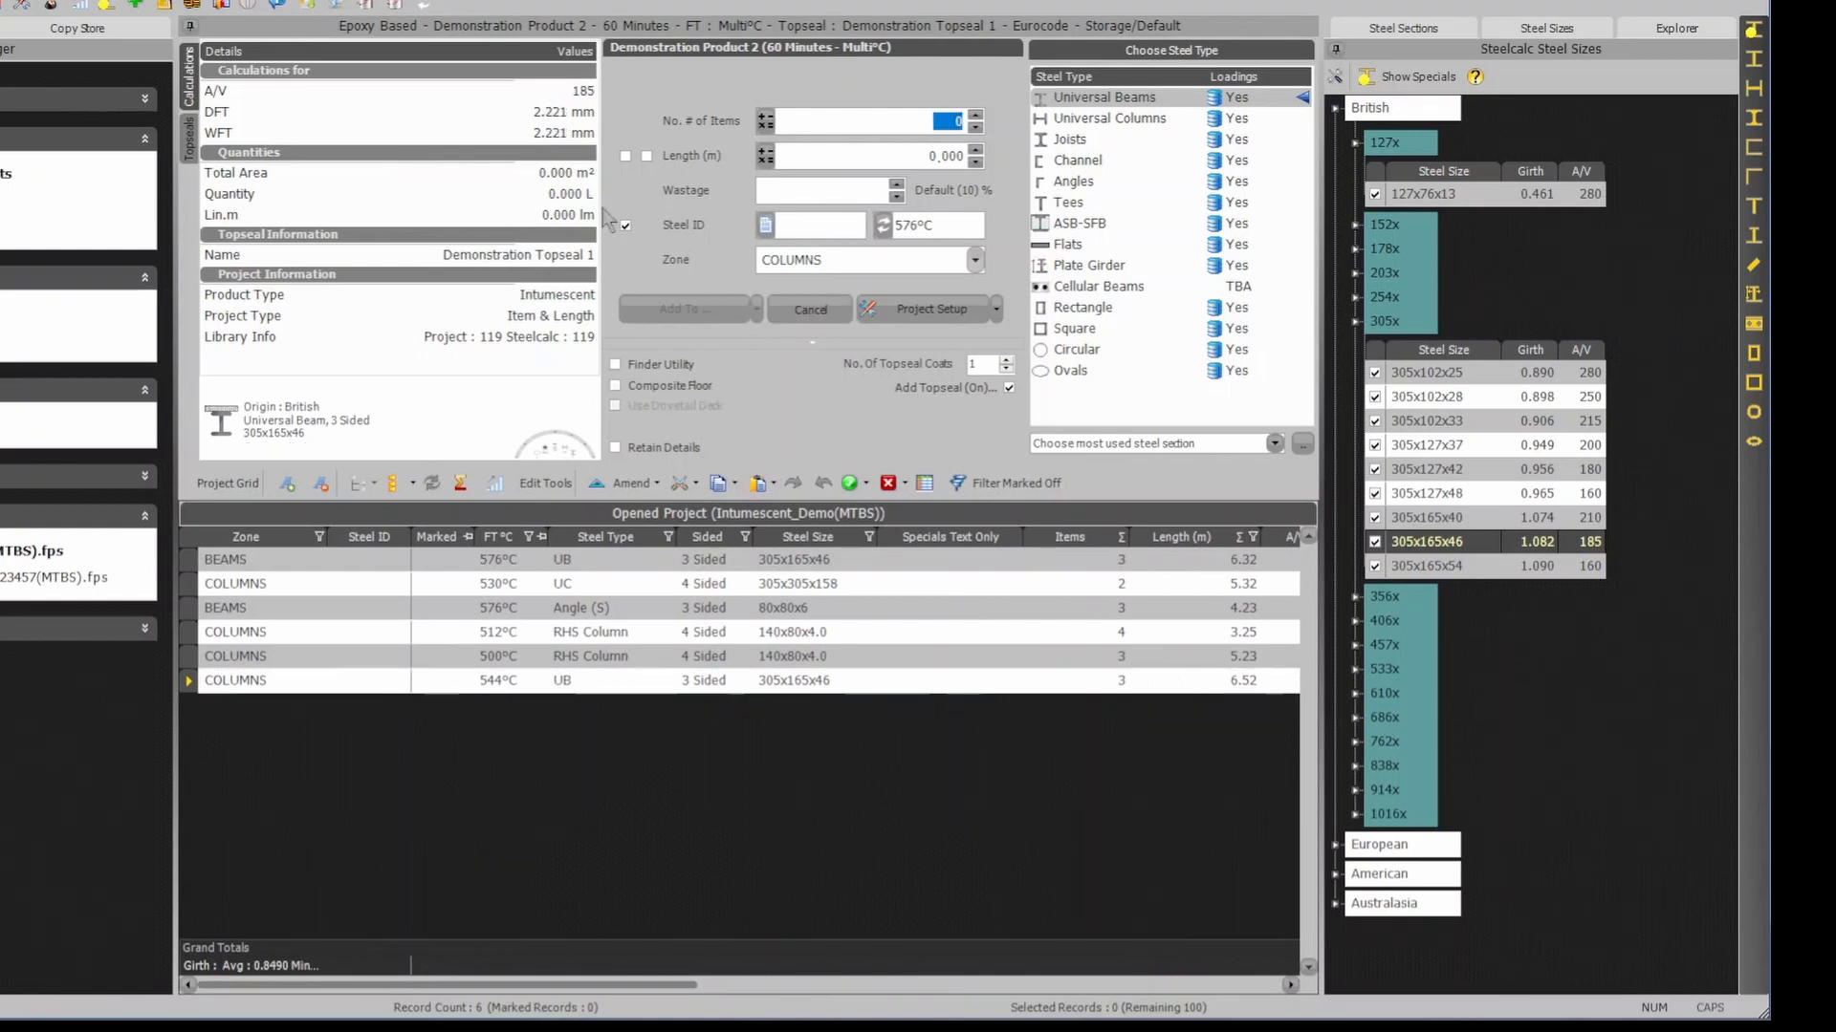